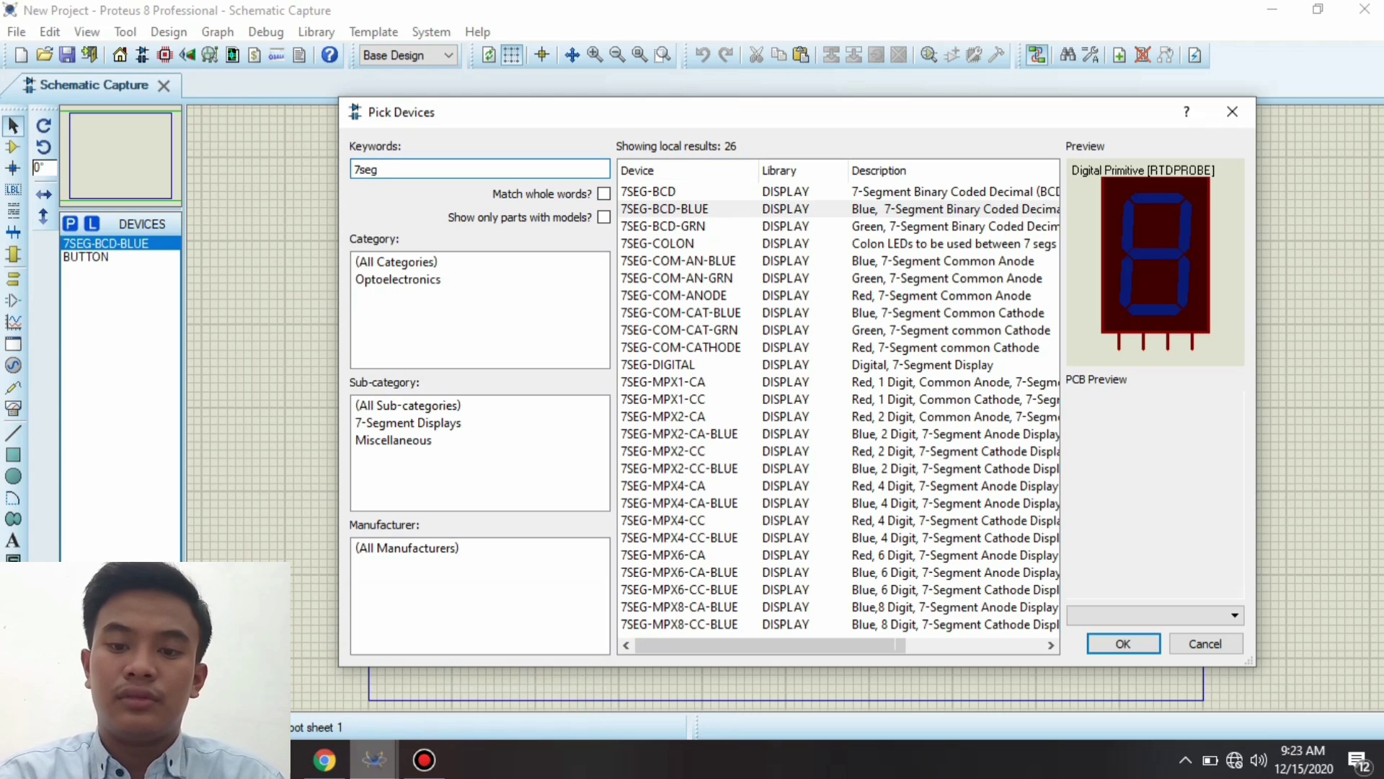
# - Search the device library for 74192 and add the 74192 decade counter to the project's devices
pyautogui.write('4')
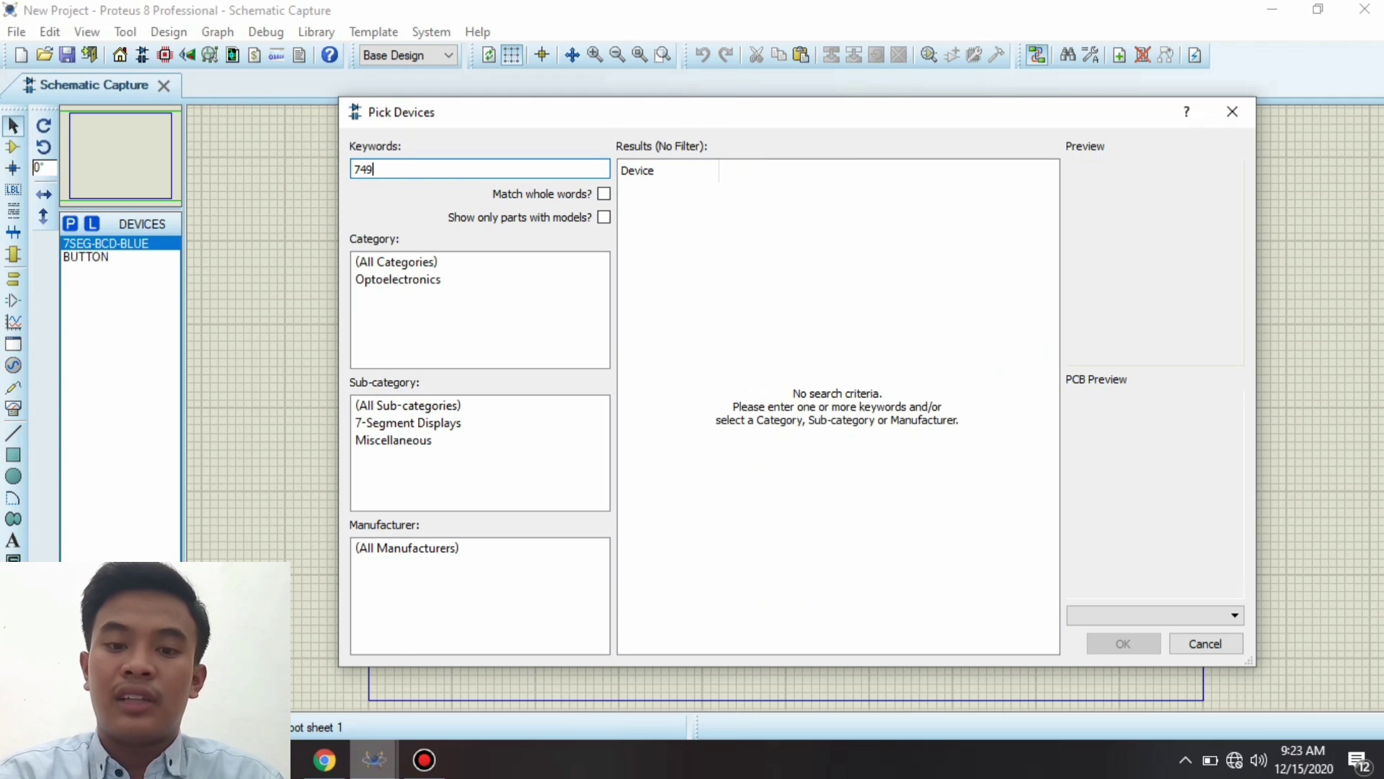
pyautogui.write('1')
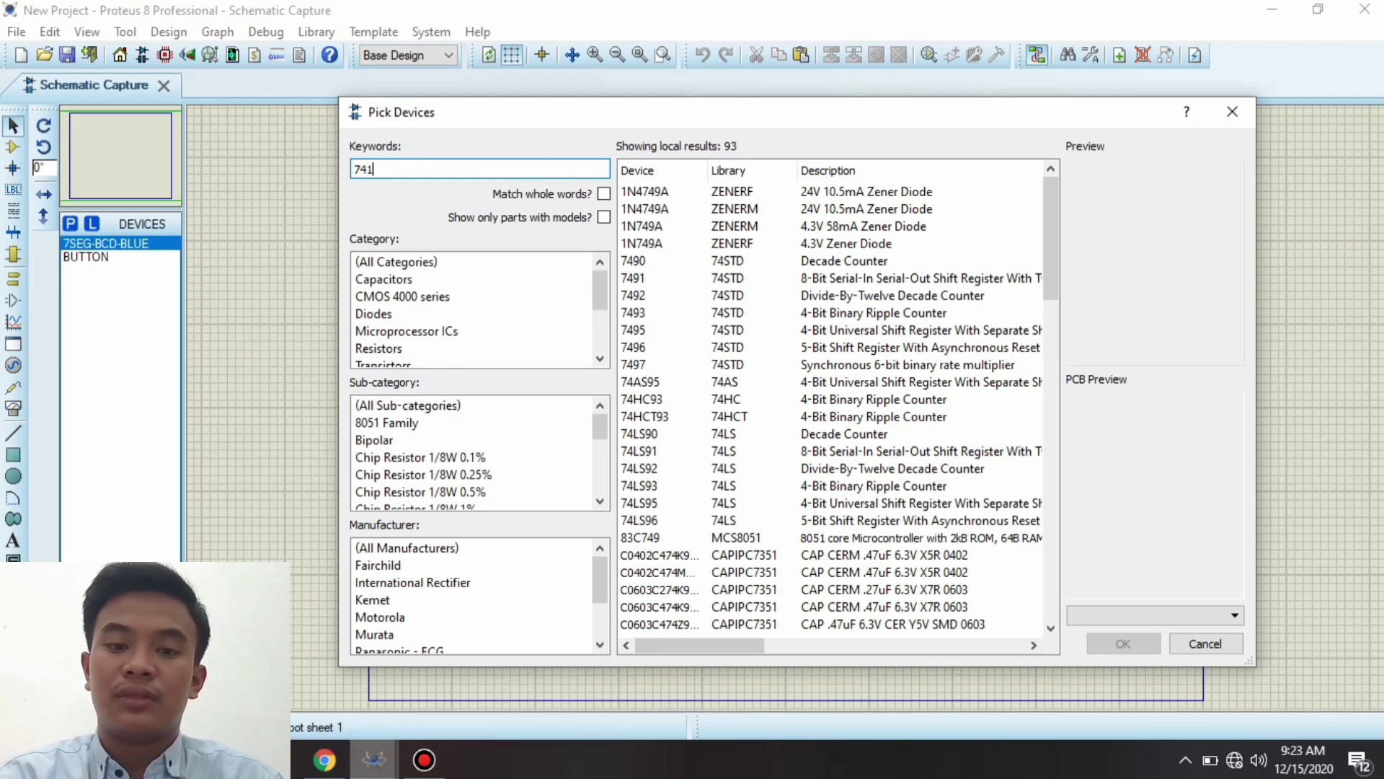
pyautogui.write('92')
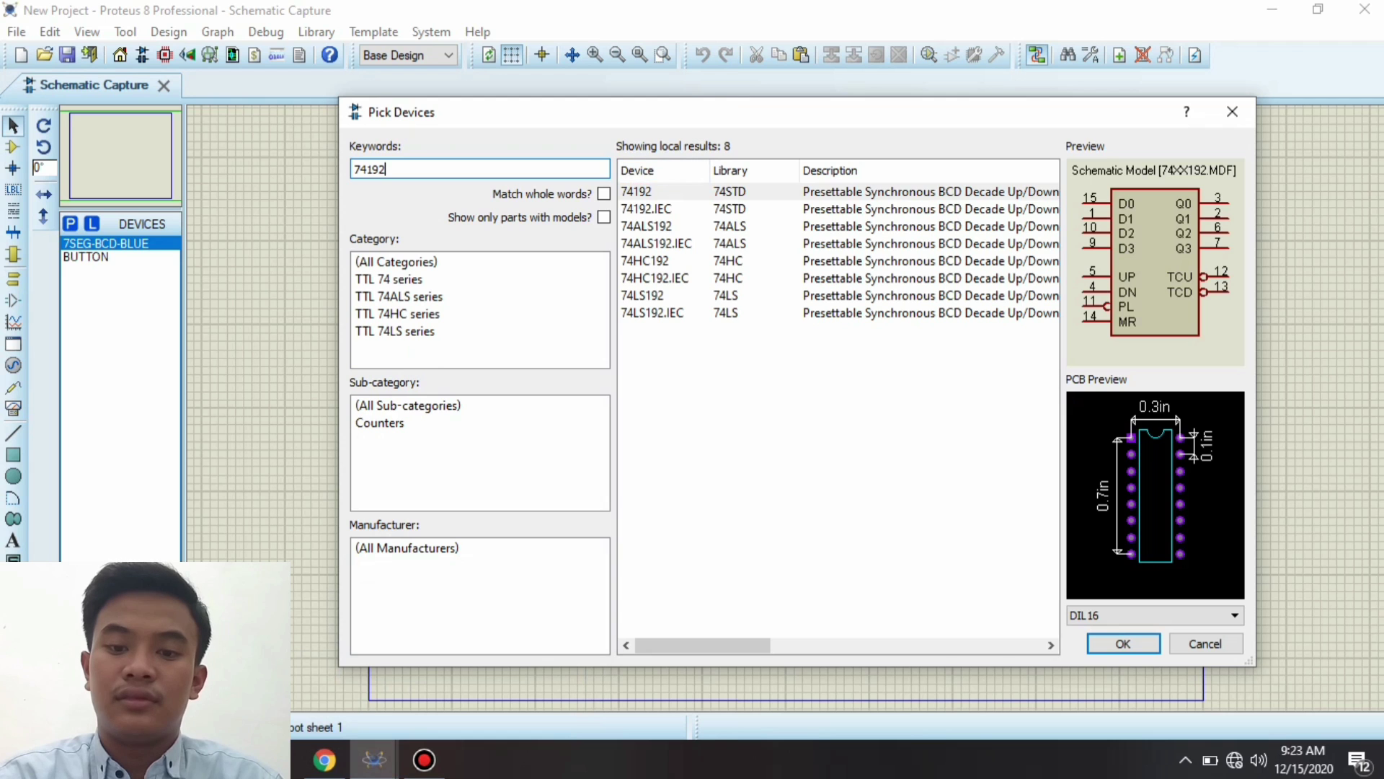
pyautogui.press('Return')
# - Search the device library for 7404 and add the 7404 inverter to the project's devices
pyautogui.click(387, 169)
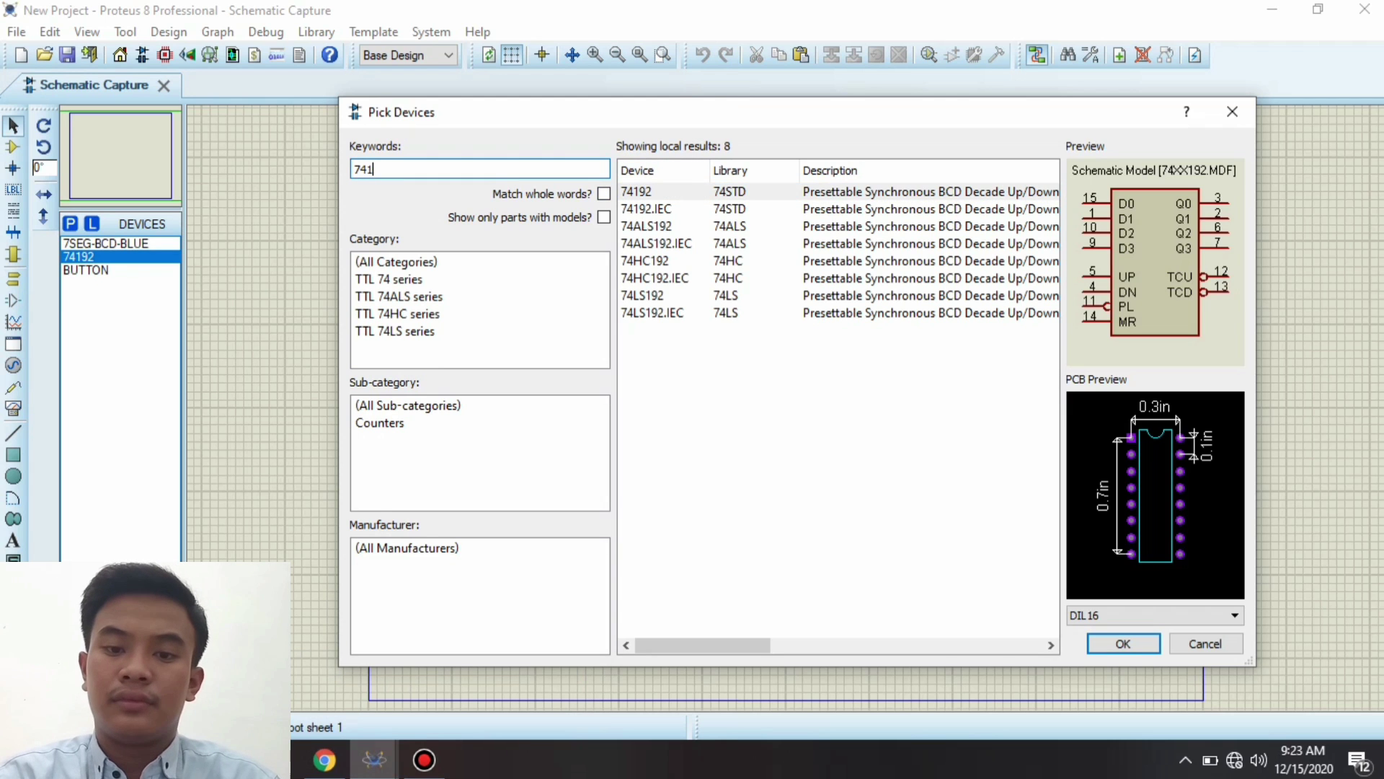
pyautogui.write('04')
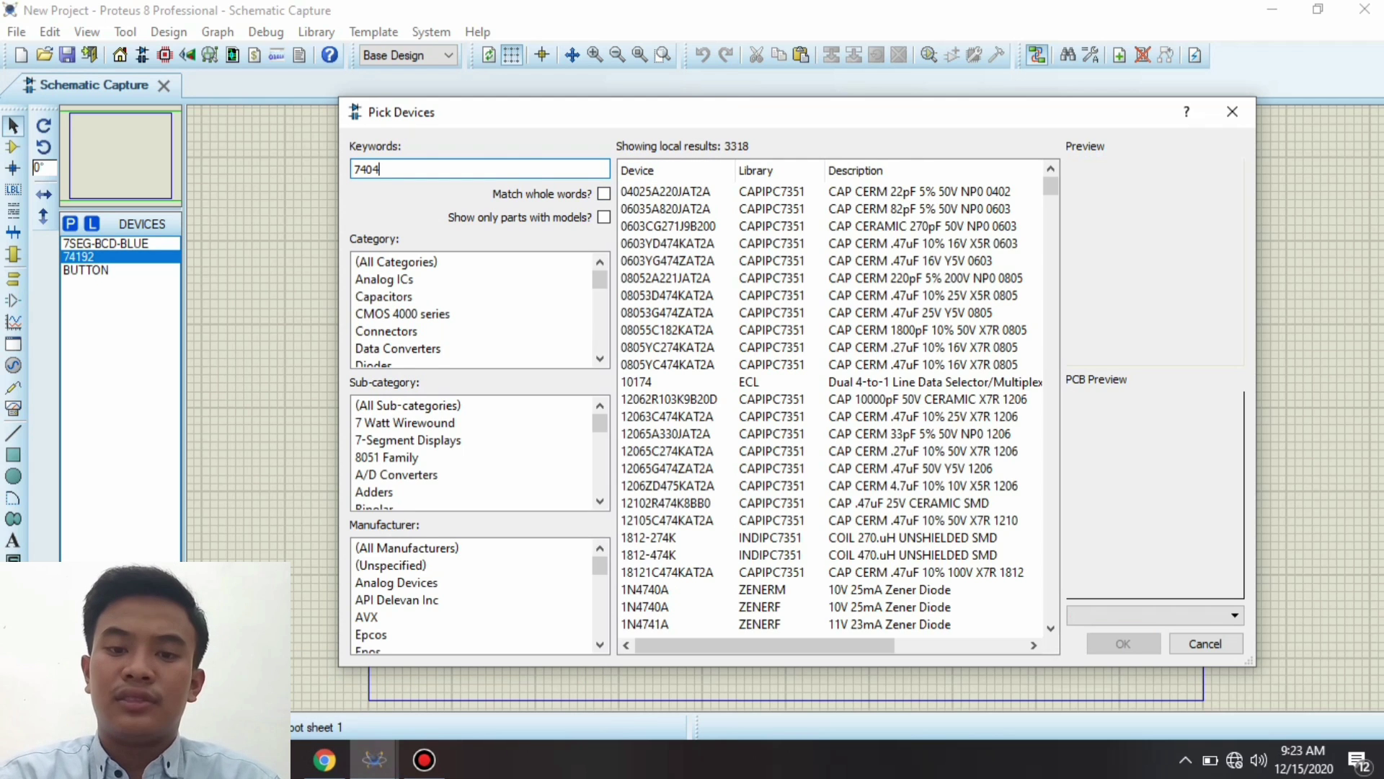
pyautogui.press('Return')
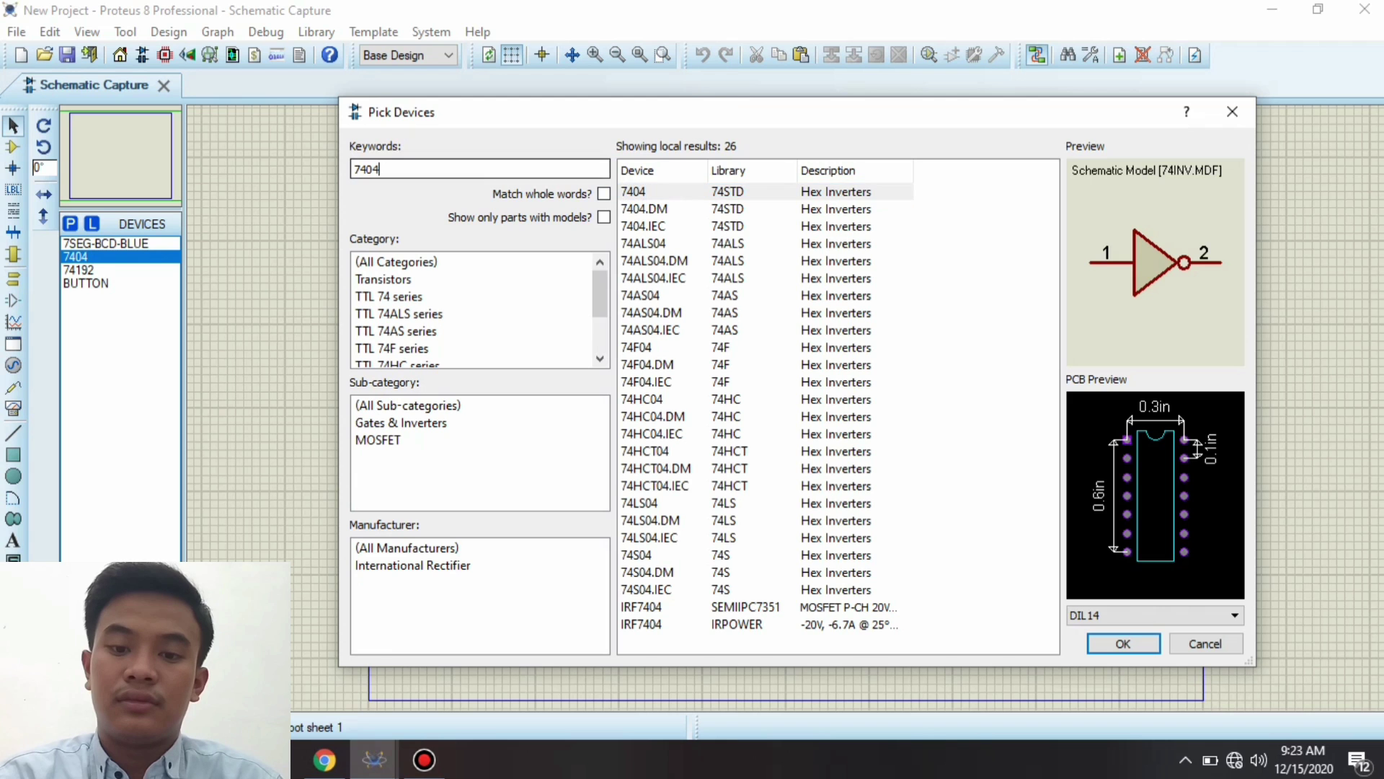
# - Search the device library for "and", add the AND and AND_3 gates to the project's devices, and close the device picker
pyautogui.press('BackSpace')
pyautogui.press('BackSpace')
pyautogui.press('BackSpace')
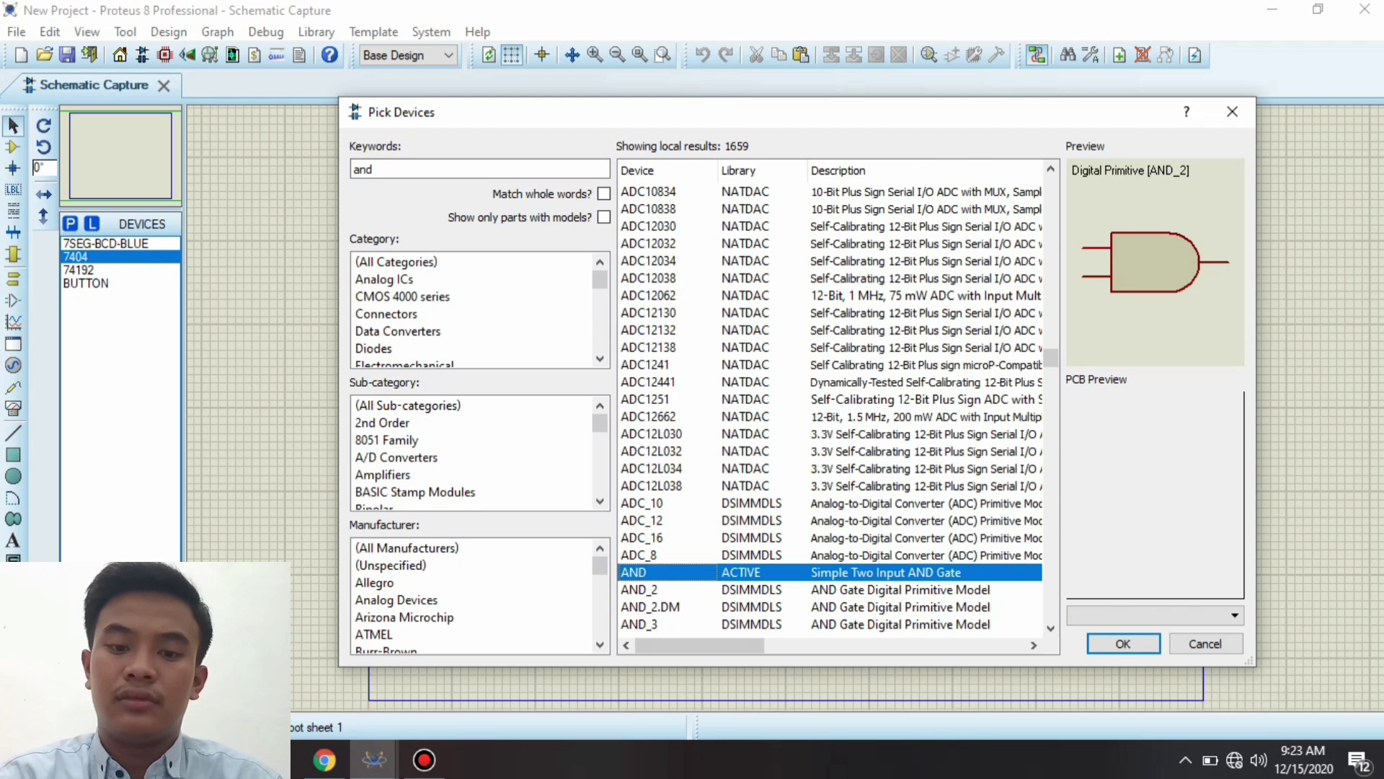
pyautogui.doubleClick(664, 572)
pyautogui.scroll(-1, 663, 573)
pyautogui.doubleClick(663, 573)
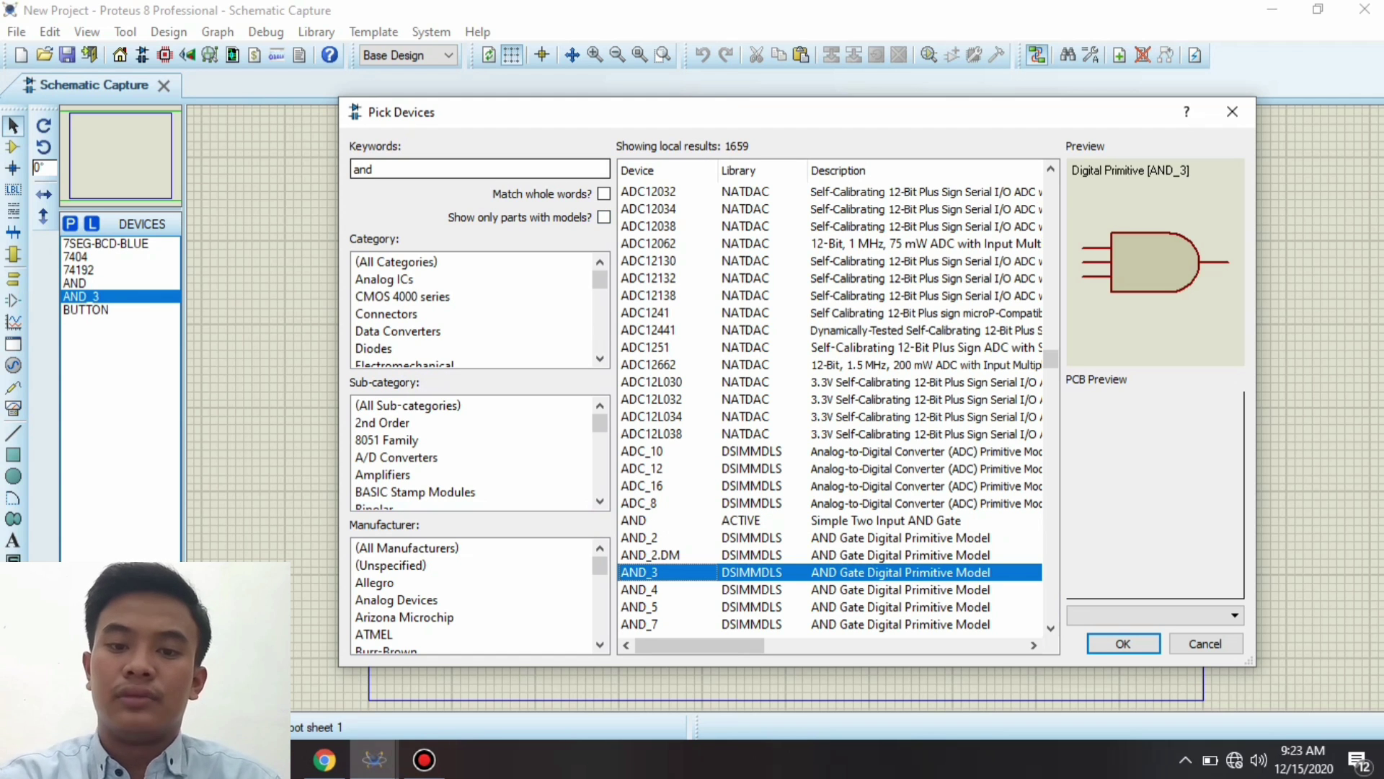
pyautogui.press('Return')
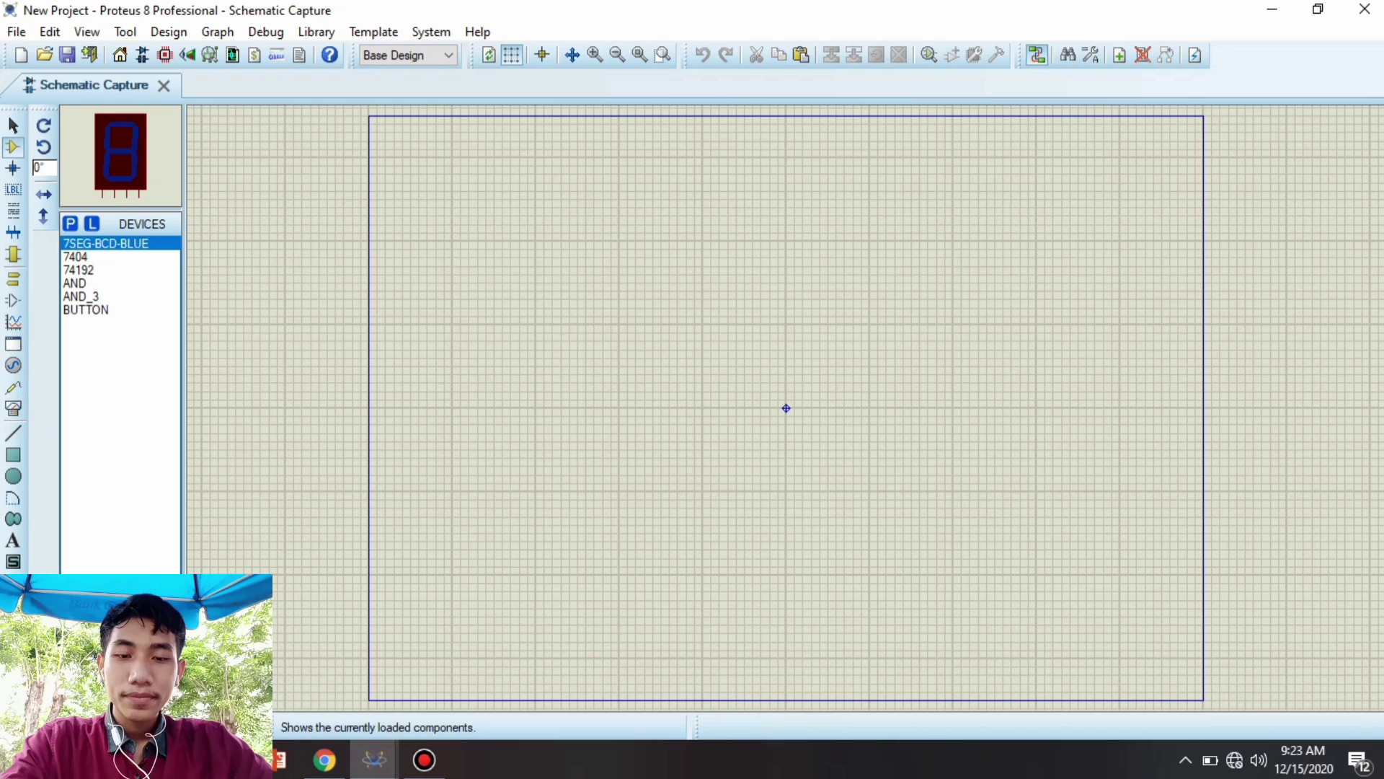
# - Place six 7SEG-BCD-BLUE displays in a row across the upper sheet, grouped as three adjacent pairs
pyautogui.click(819, 283)
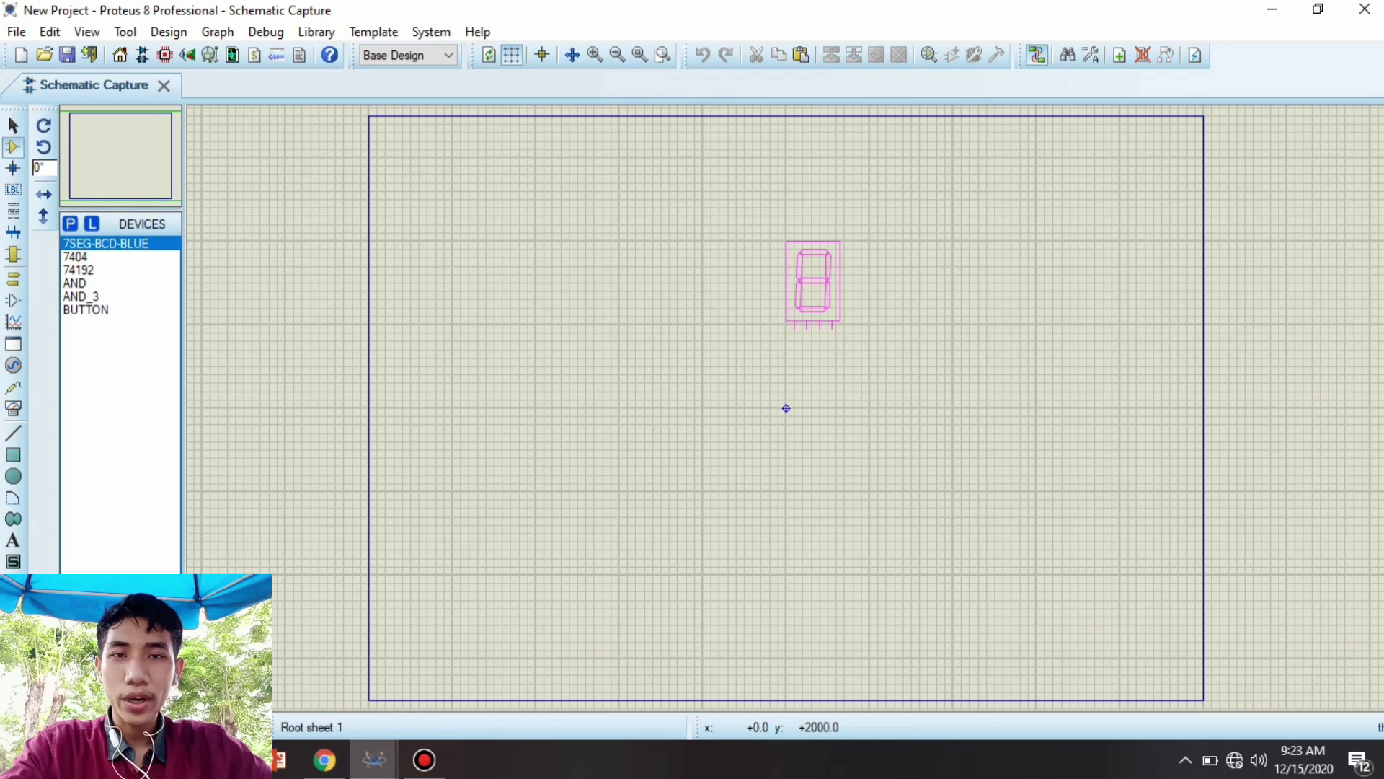
pyautogui.click(813, 282)
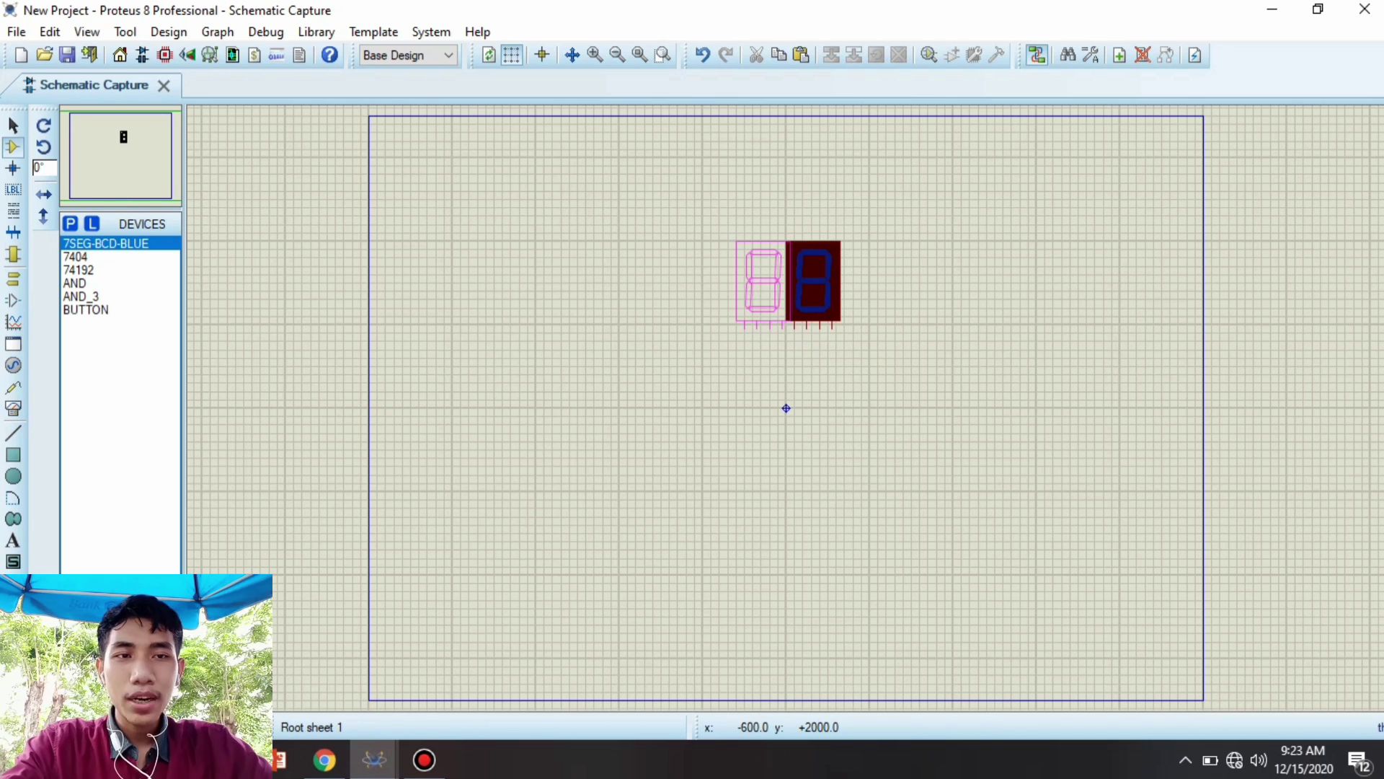
pyautogui.click(762, 283)
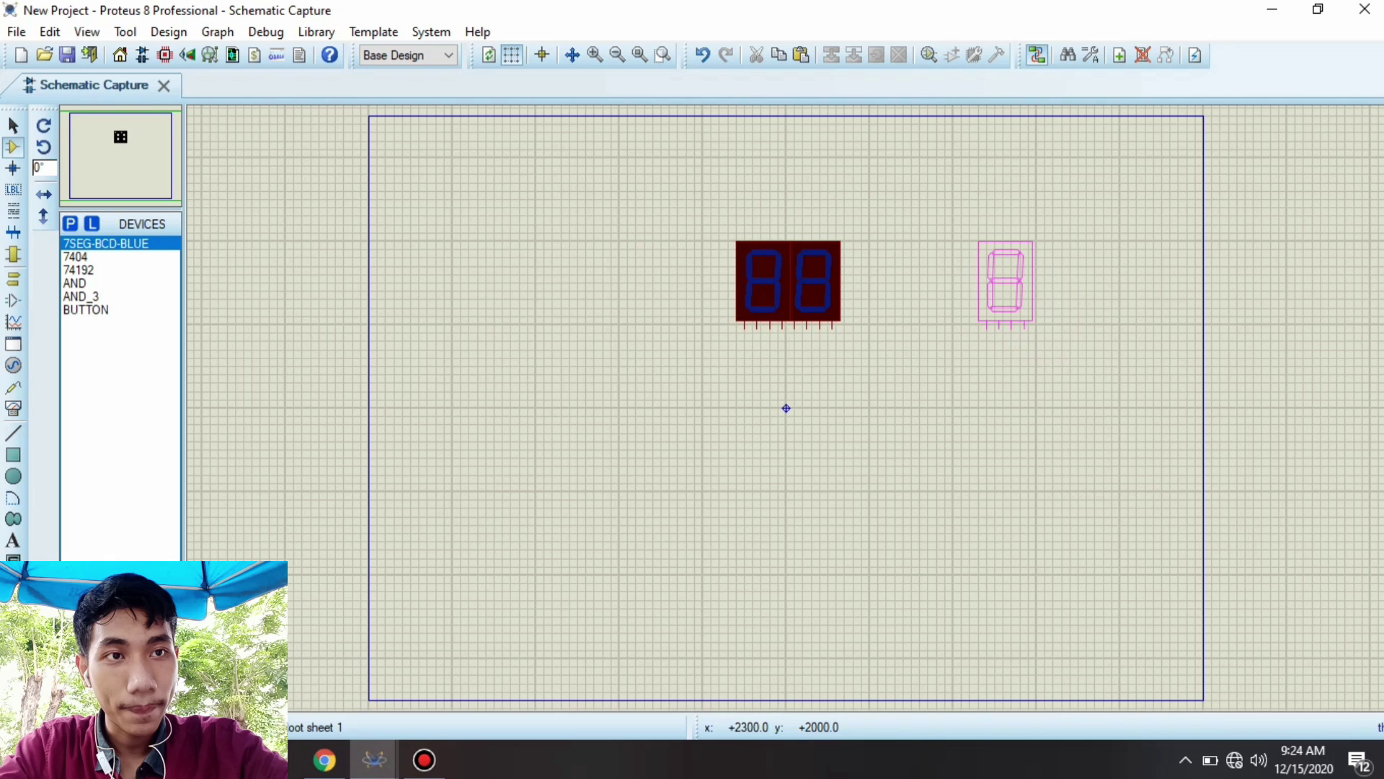
pyautogui.click(1021, 282)
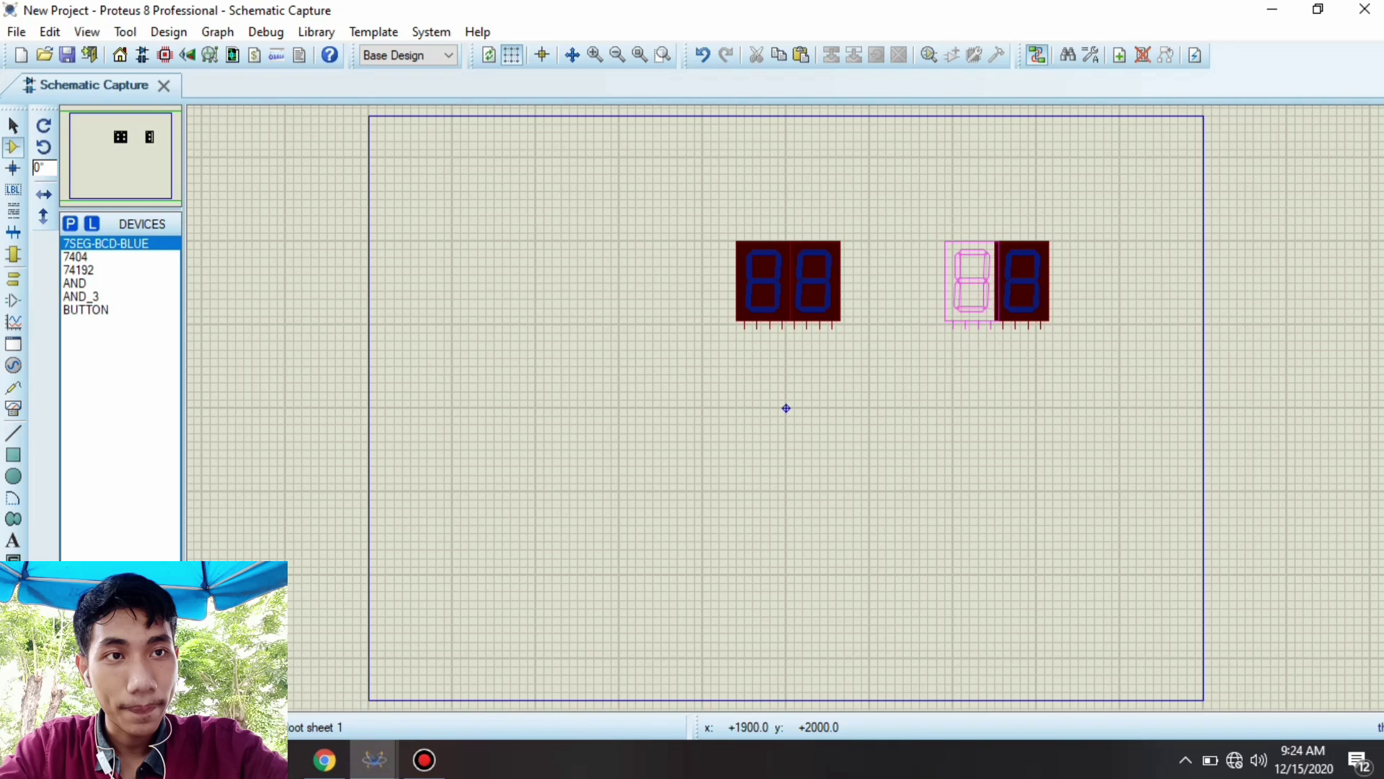
pyautogui.click(971, 282)
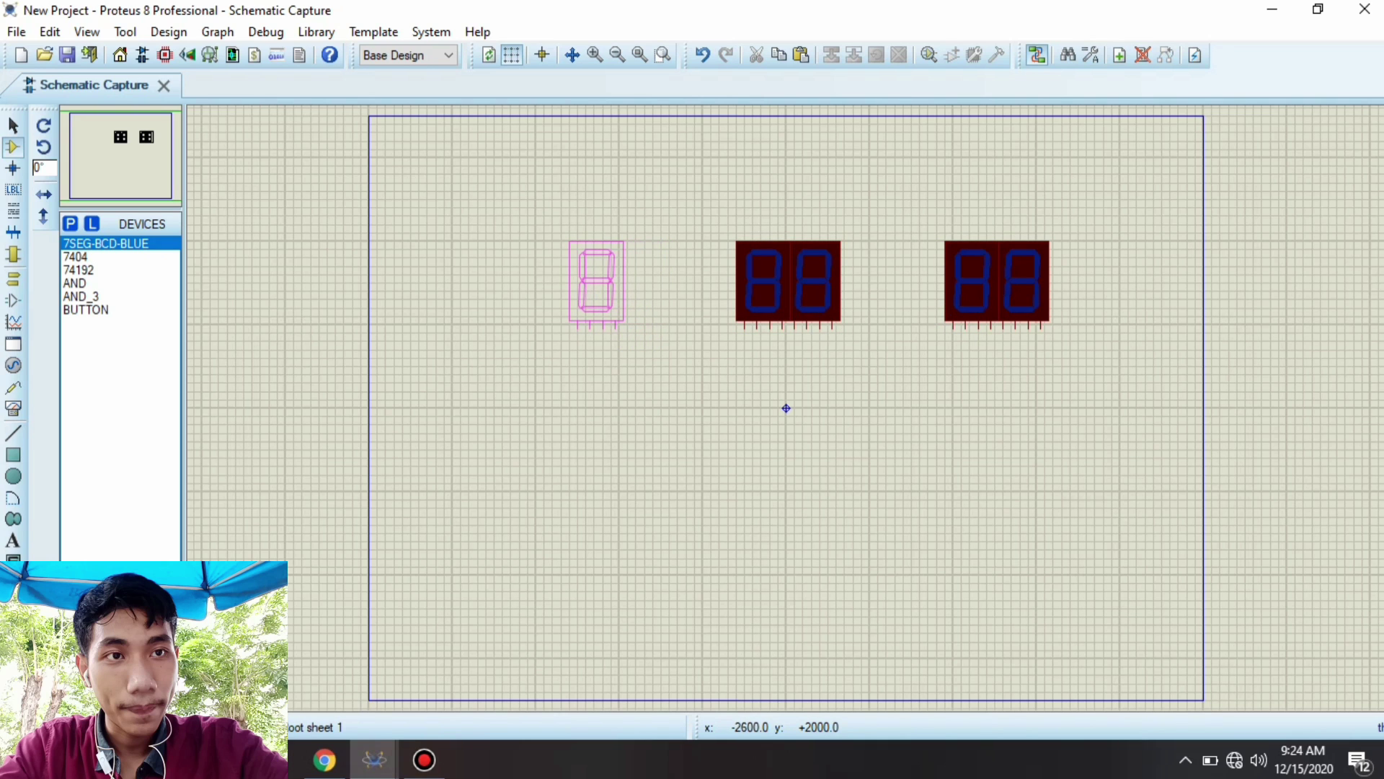
pyautogui.click(588, 283)
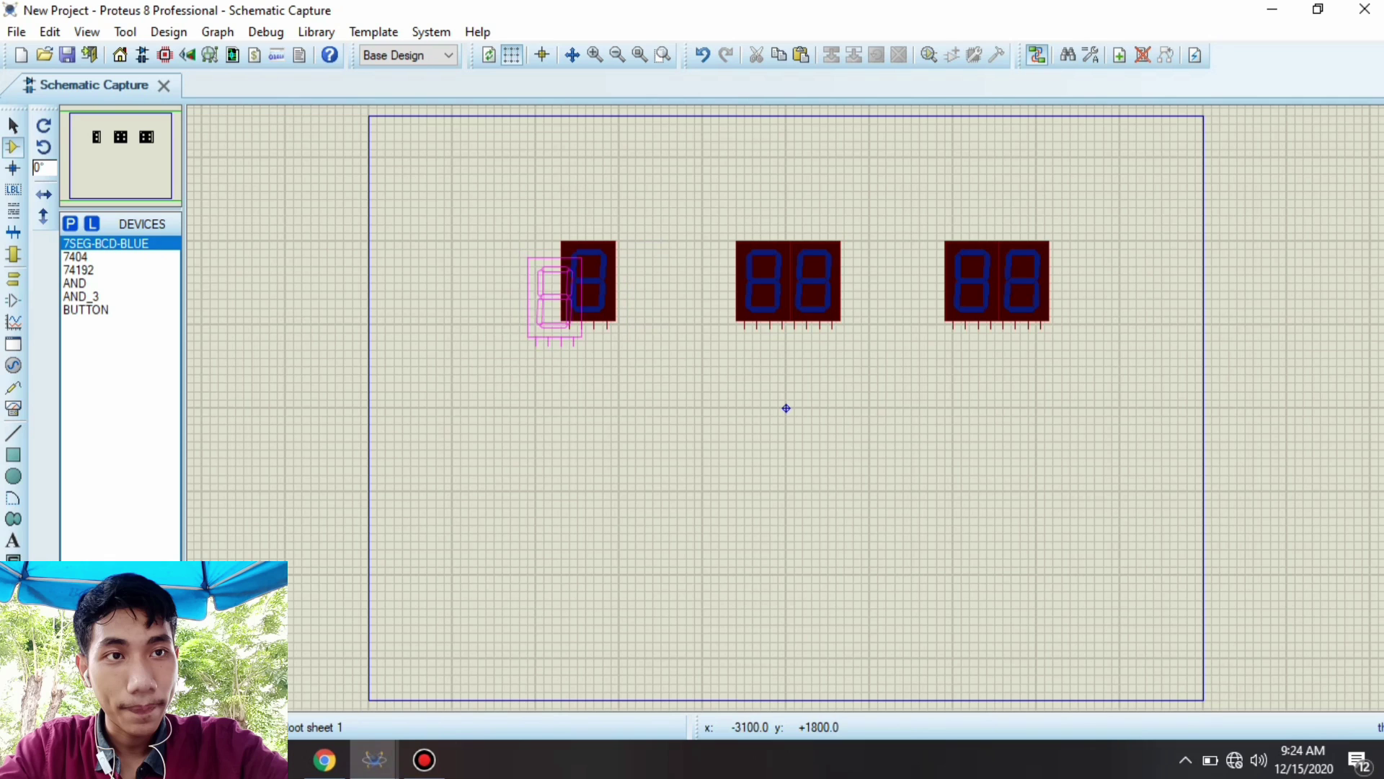
pyautogui.click(537, 282)
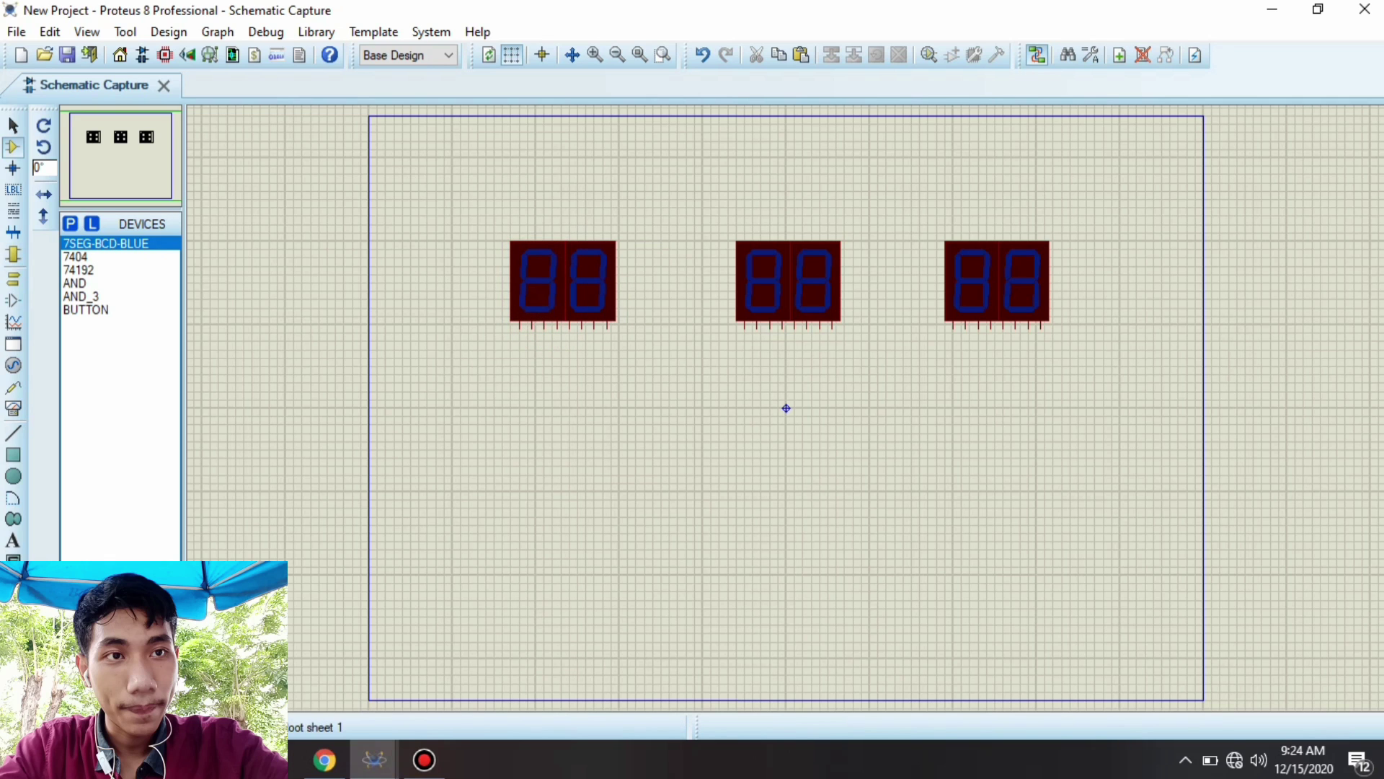
# - Place one 74192 counter on the sheet below the left pair of displays
pyautogui.click(76, 257)
pyautogui.click(78, 270)
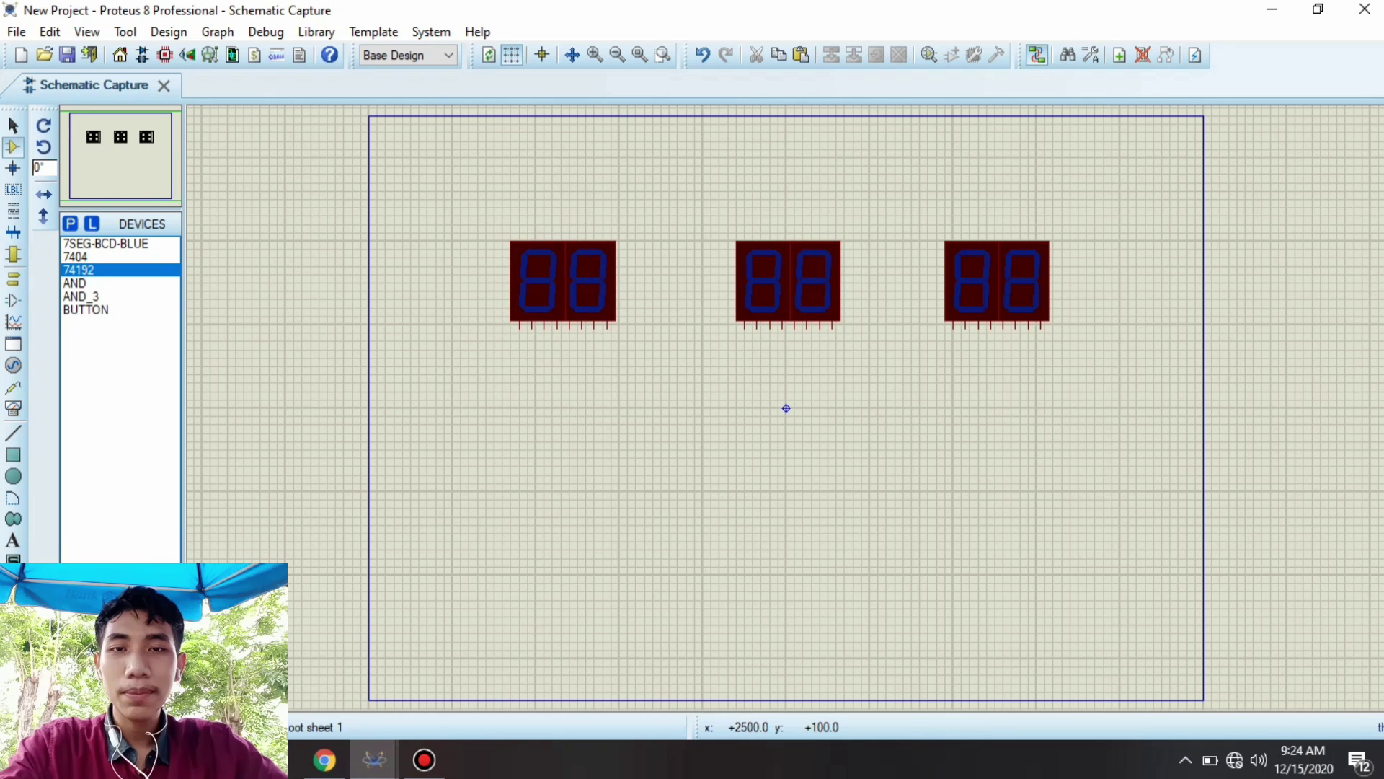
pyautogui.hscroll(-1, 786, 396)
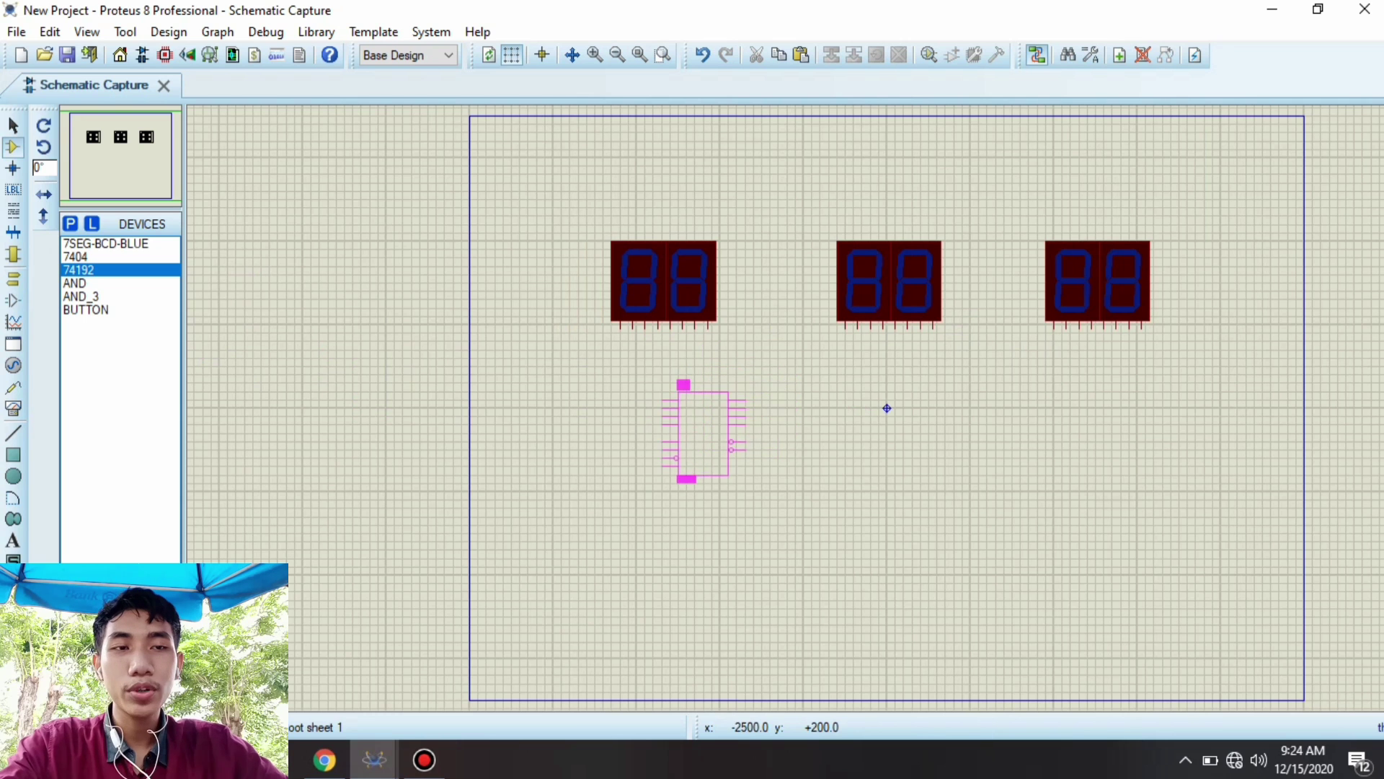
pyautogui.click(696, 433)
# - Rotate the placed 74192 clockwise and apply Y-Mirror so its Q outputs face the displays
pyautogui.rightClick(718, 433)
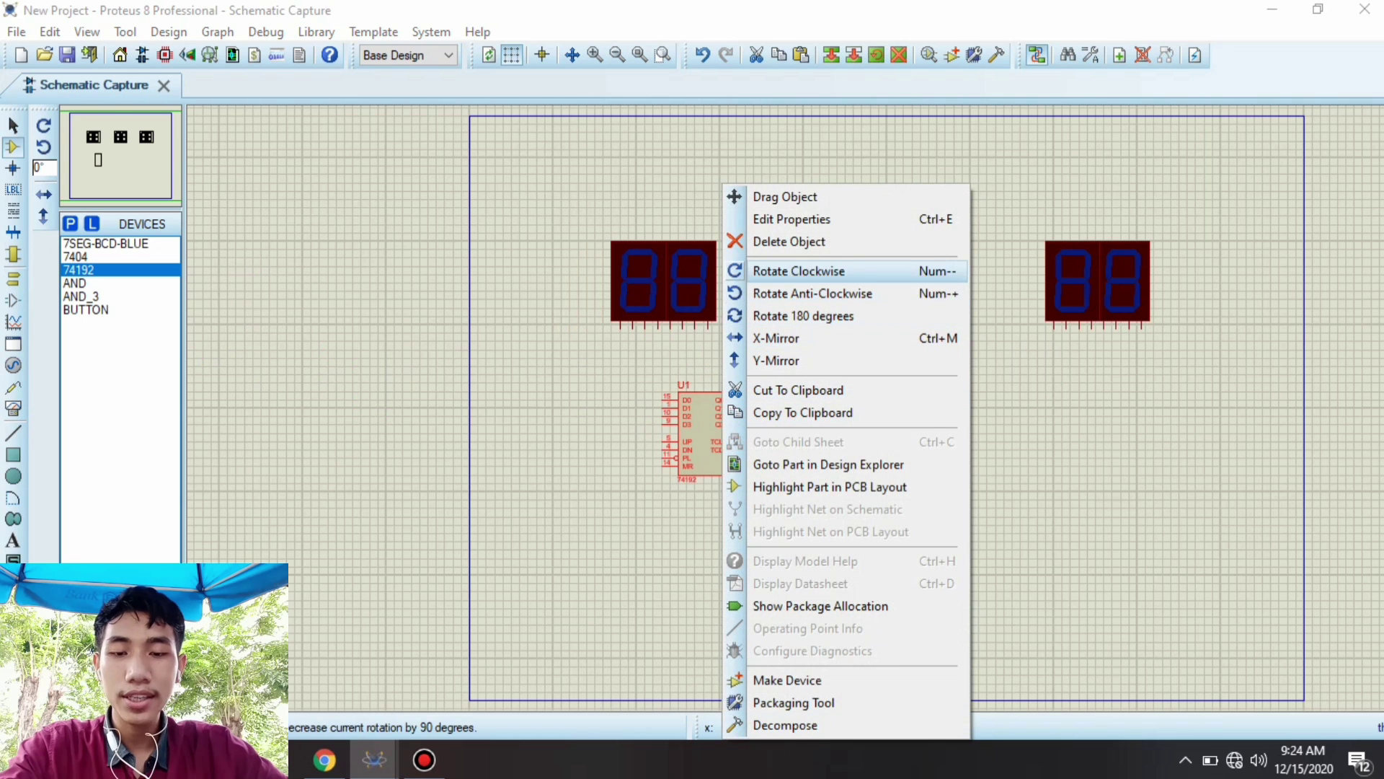
pyautogui.click(799, 270)
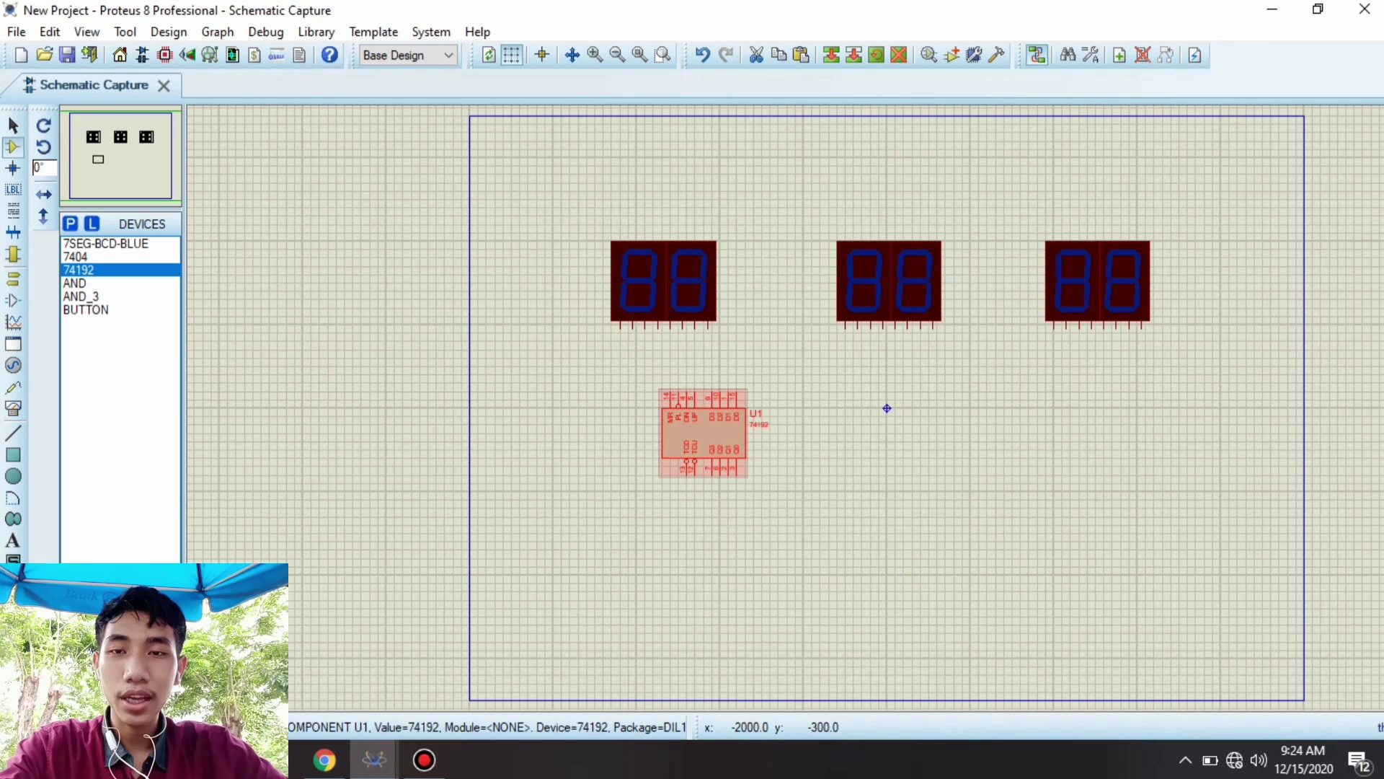
pyautogui.rightClick(721, 433)
pyautogui.click(799, 359)
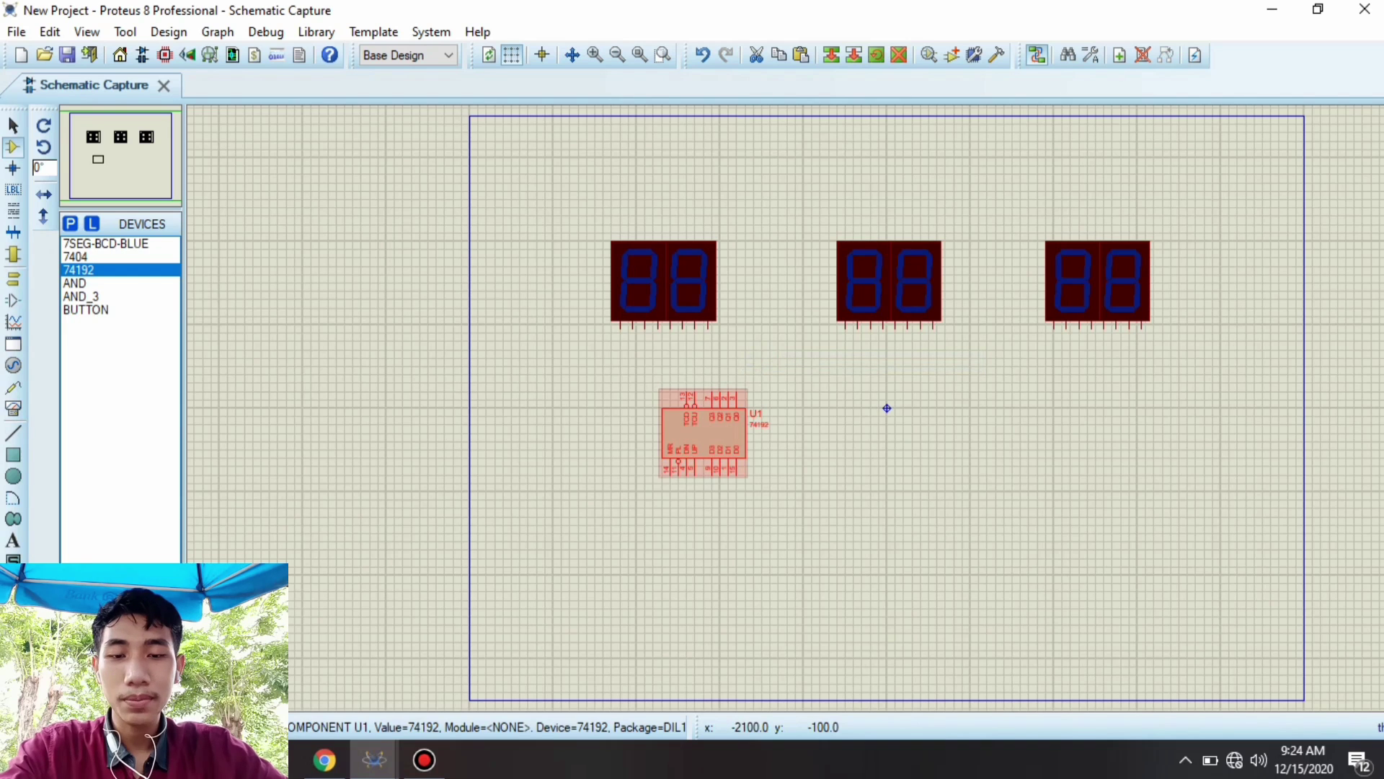
# - Move the 74192 slightly down and left beneath the left display pair, and copy it to the clipboard
pyautogui.moveTo(750, 417); pyautogui.dragTo(718, 455)
pyautogui.rightClick(886, 408)
pyautogui.click(887, 409)
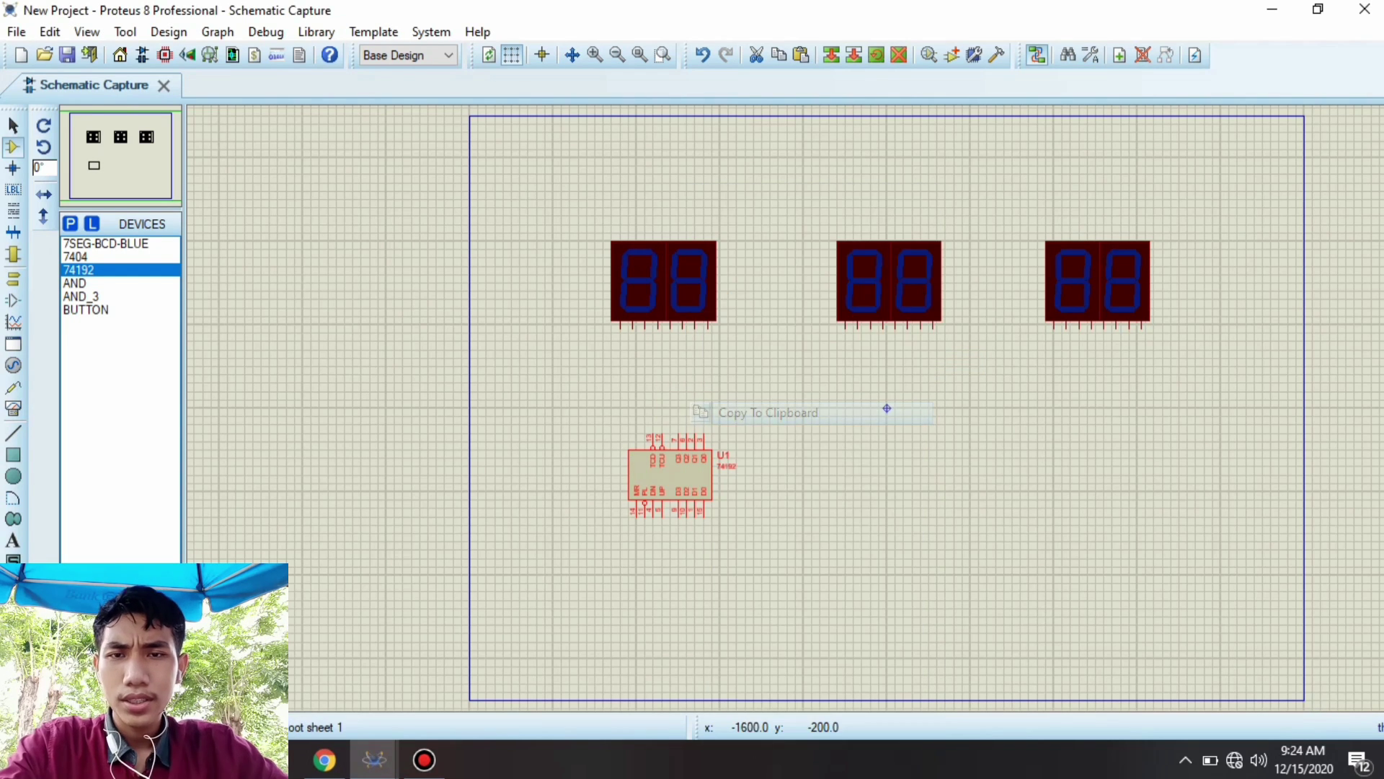
# - Paste three copies of the 74192 side by side, extending the row rightward from the original counter
pyautogui.rightClick(766, 465)
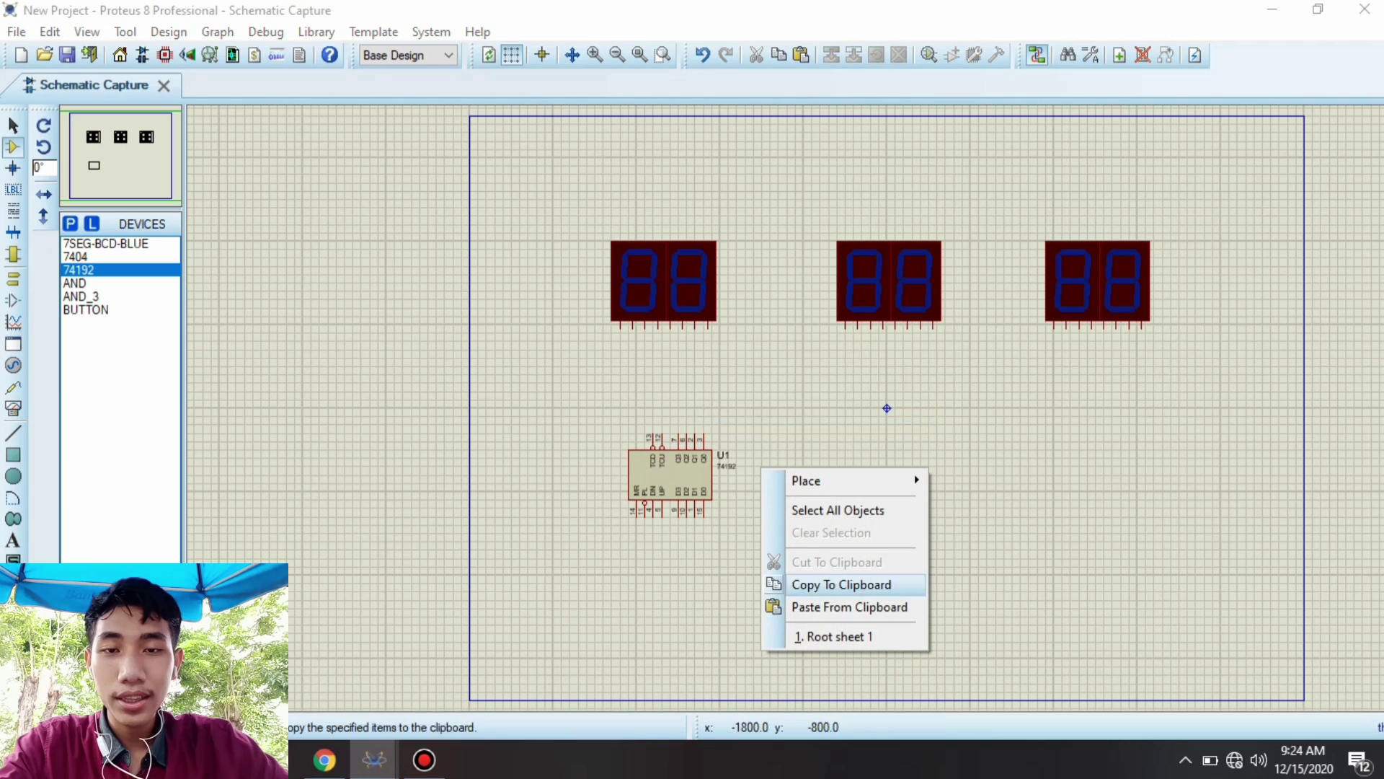
pyautogui.click(814, 607)
pyautogui.click(886, 408)
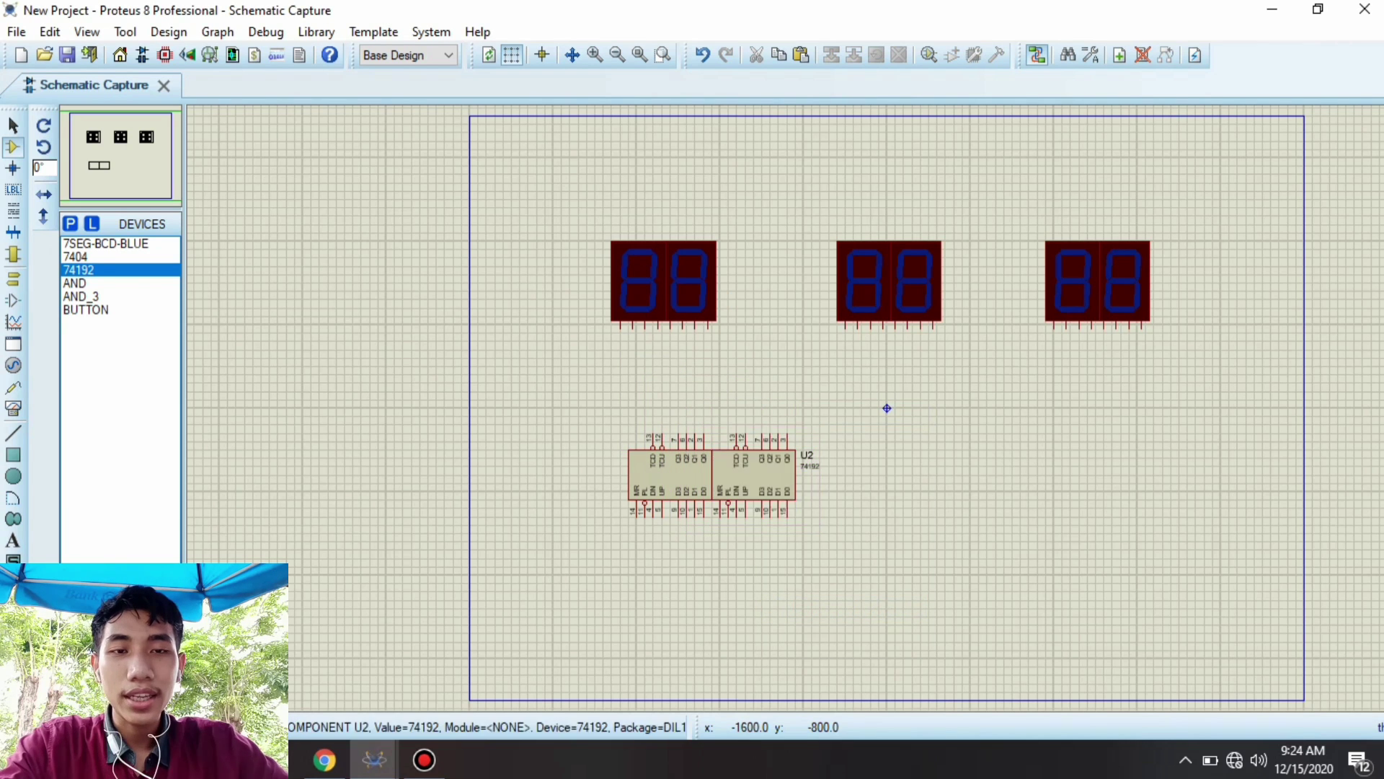
pyautogui.rightClick(887, 408)
pyautogui.click(966, 596)
pyautogui.click(887, 408)
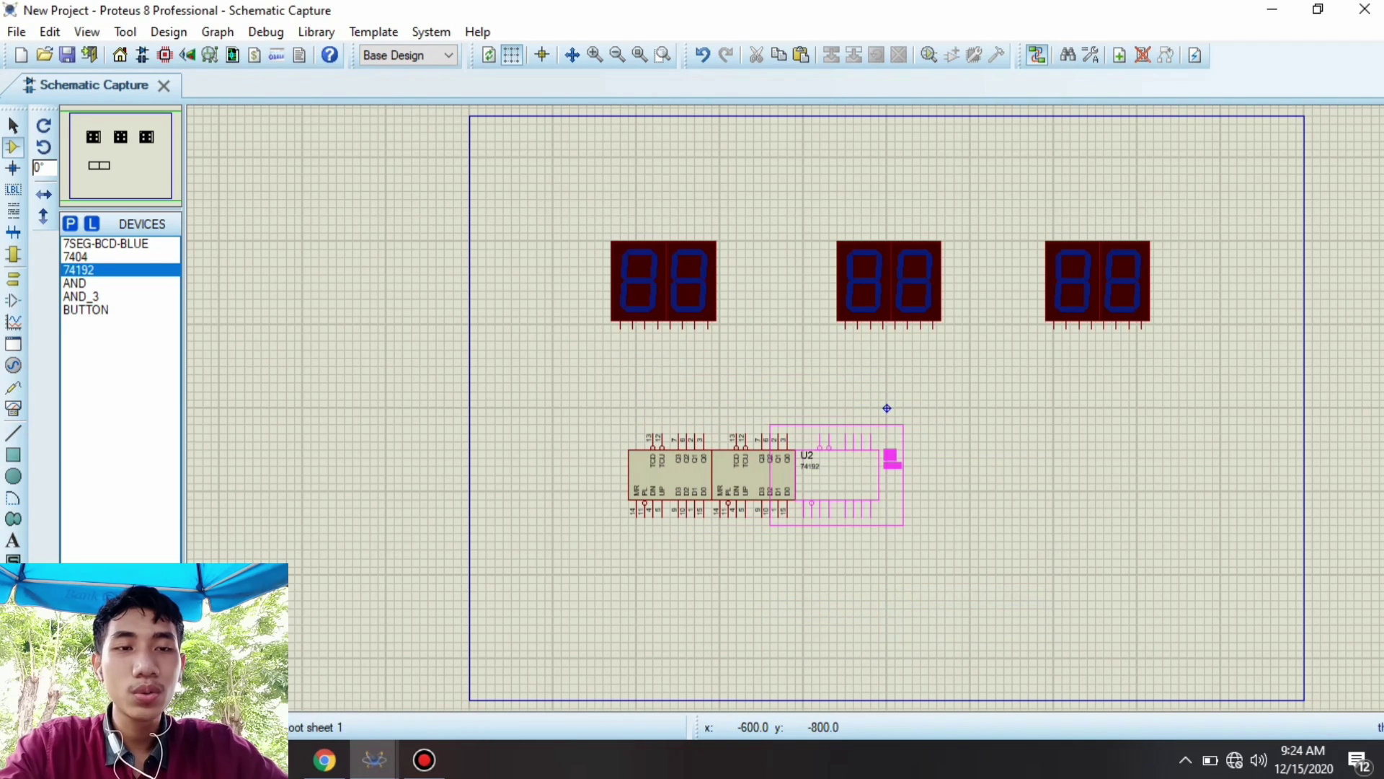
pyautogui.rightClick(887, 408)
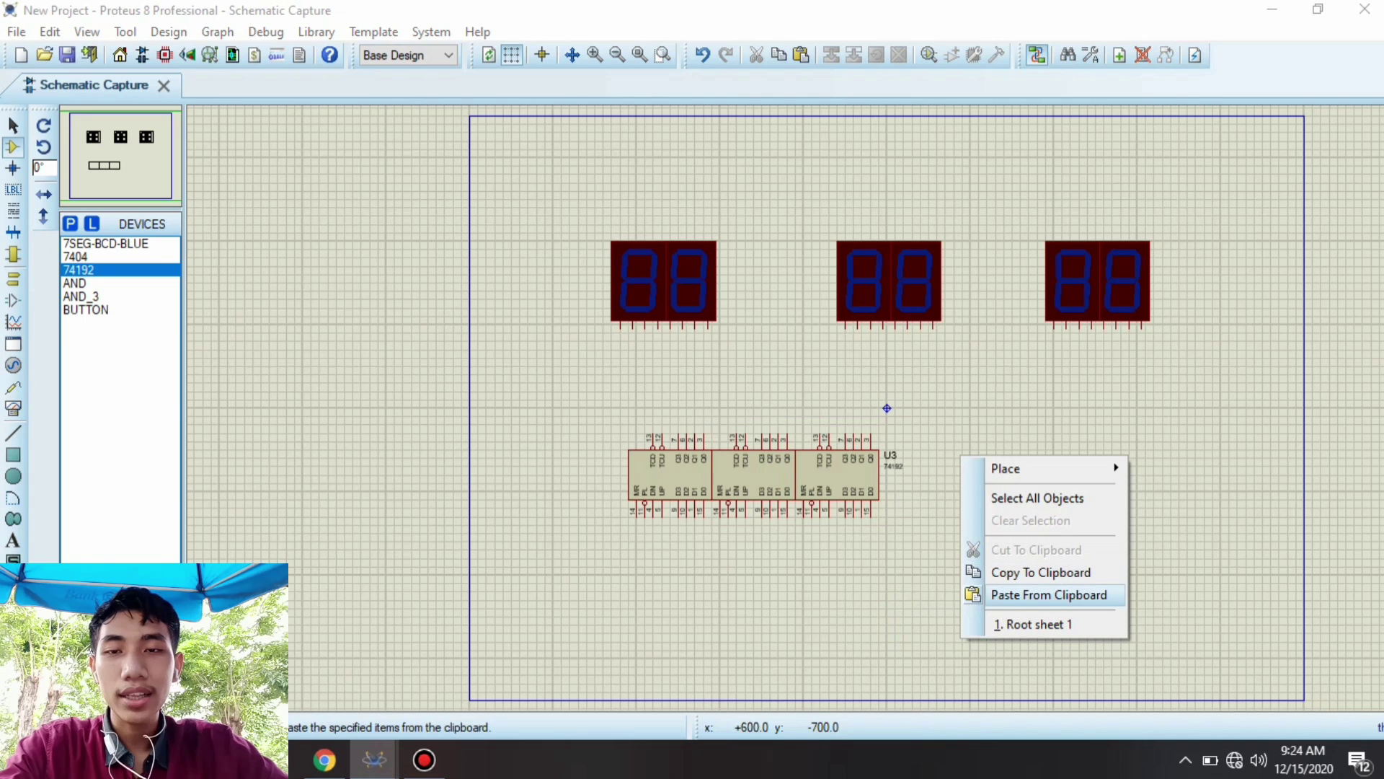
pyautogui.click(1045, 594)
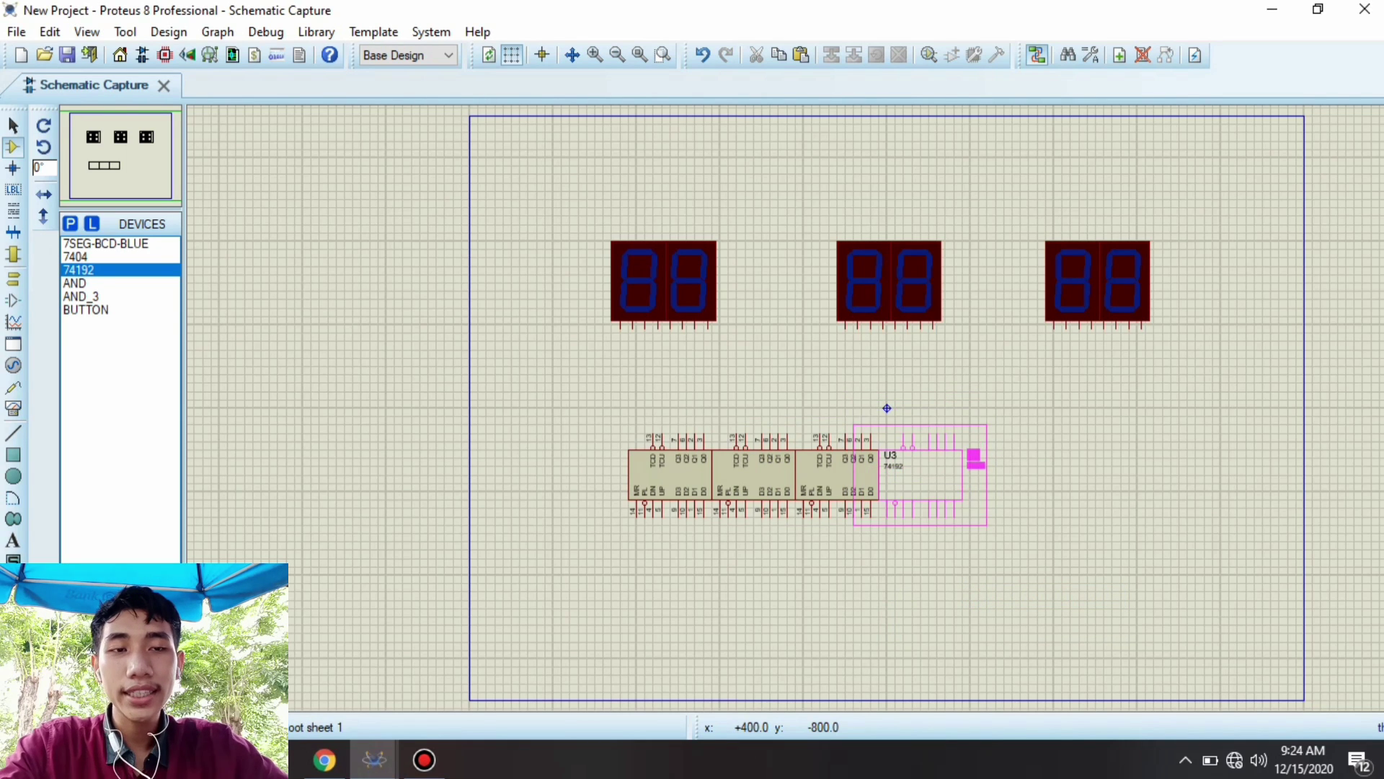
pyautogui.click(887, 408)
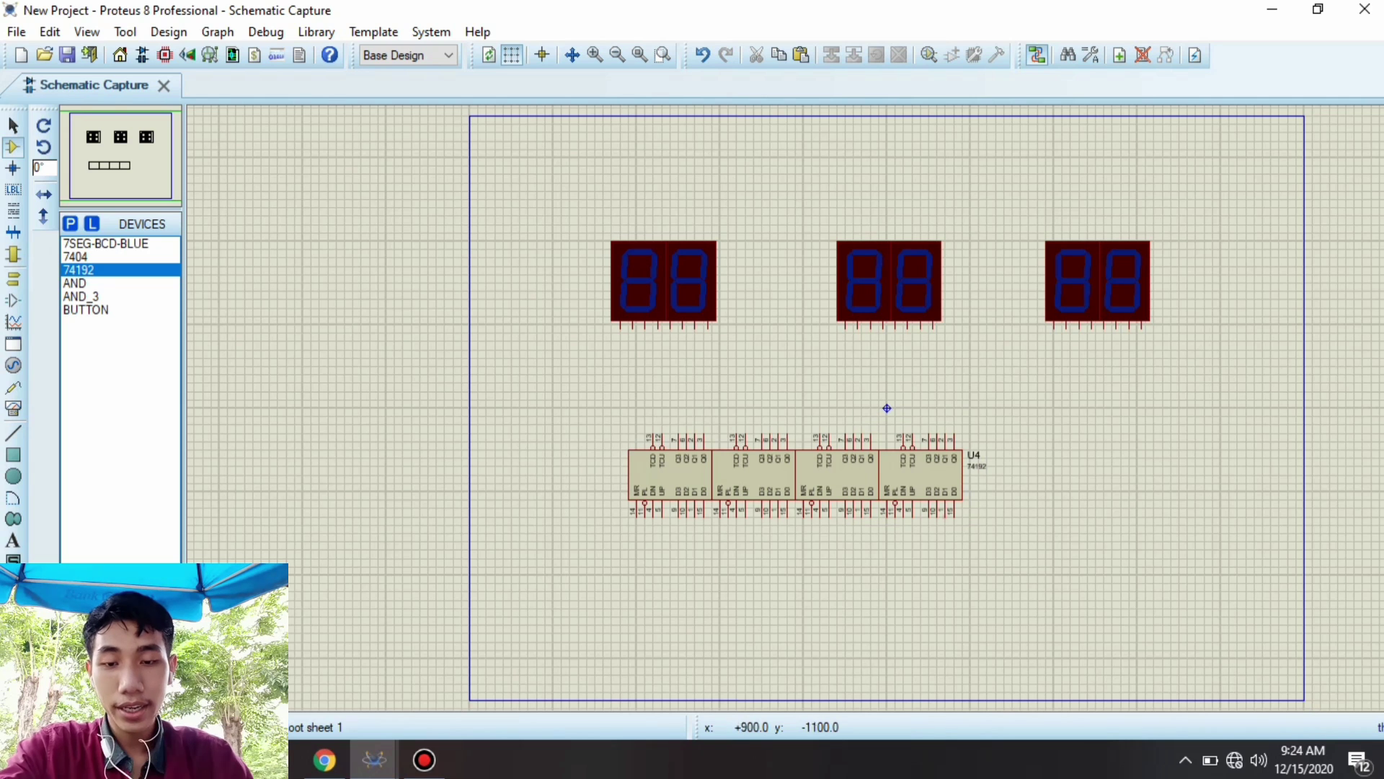
# - Paste two more 74192 copies at the right end of the row to make six adjoining counters
pyautogui.rightClick(1033, 481)
pyautogui.click(1096, 621)
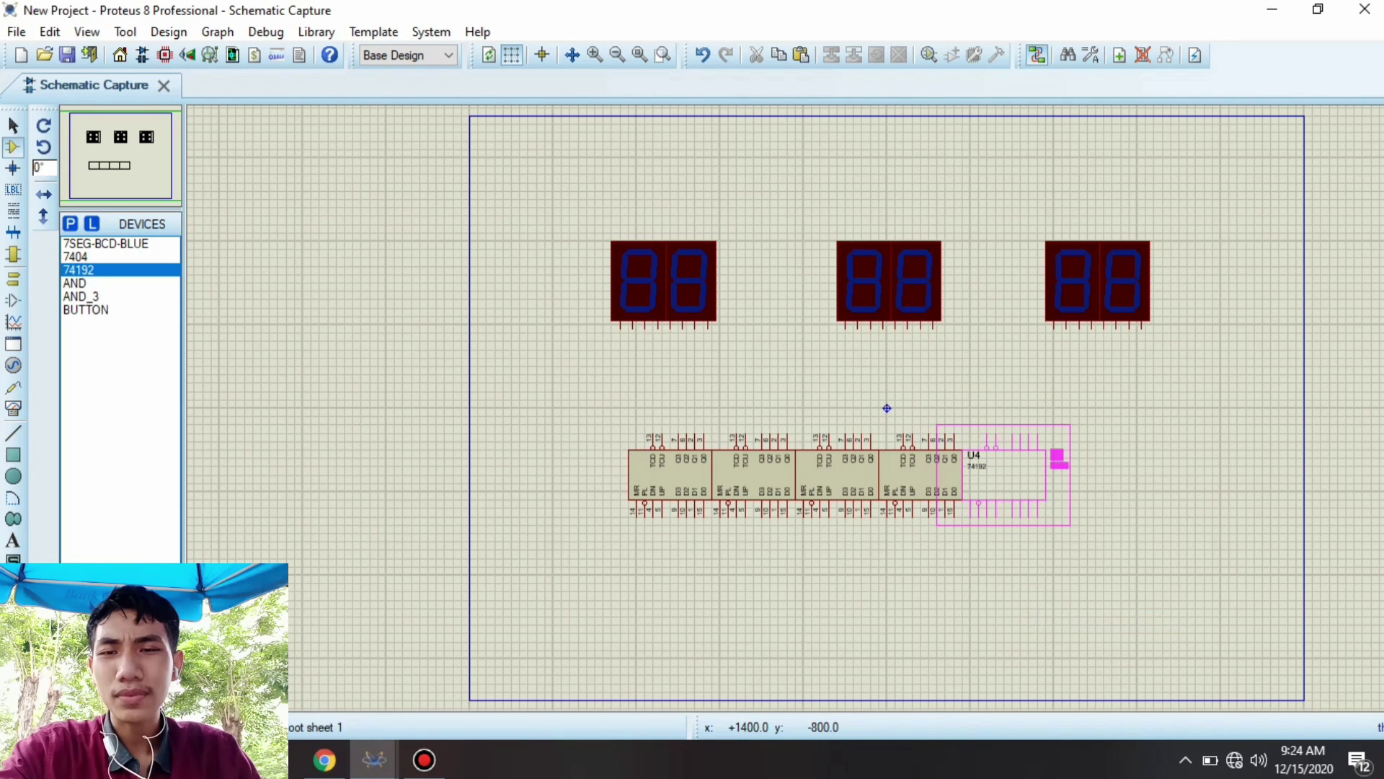
pyautogui.click(1032, 477)
pyautogui.rightClick(1154, 457)
pyautogui.click(1225, 596)
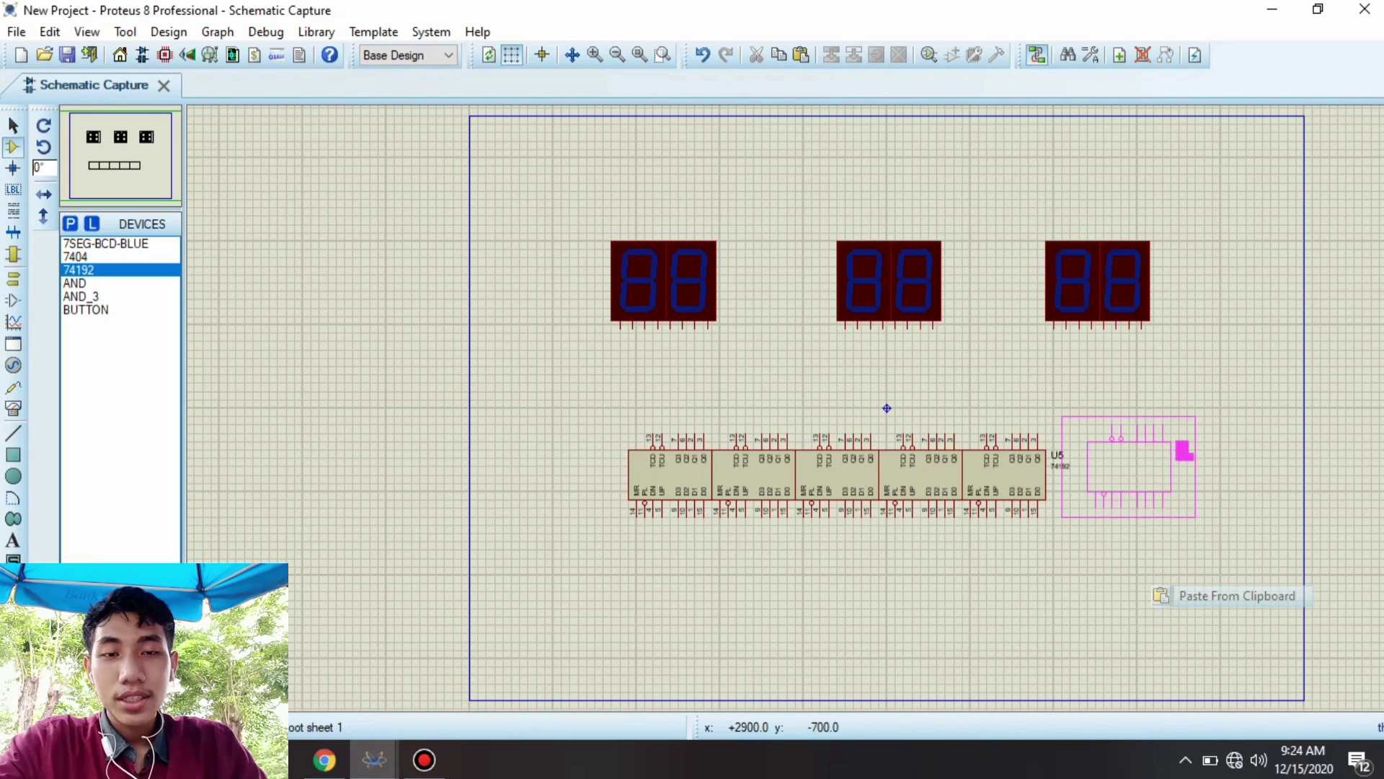
pyautogui.click(1143, 454)
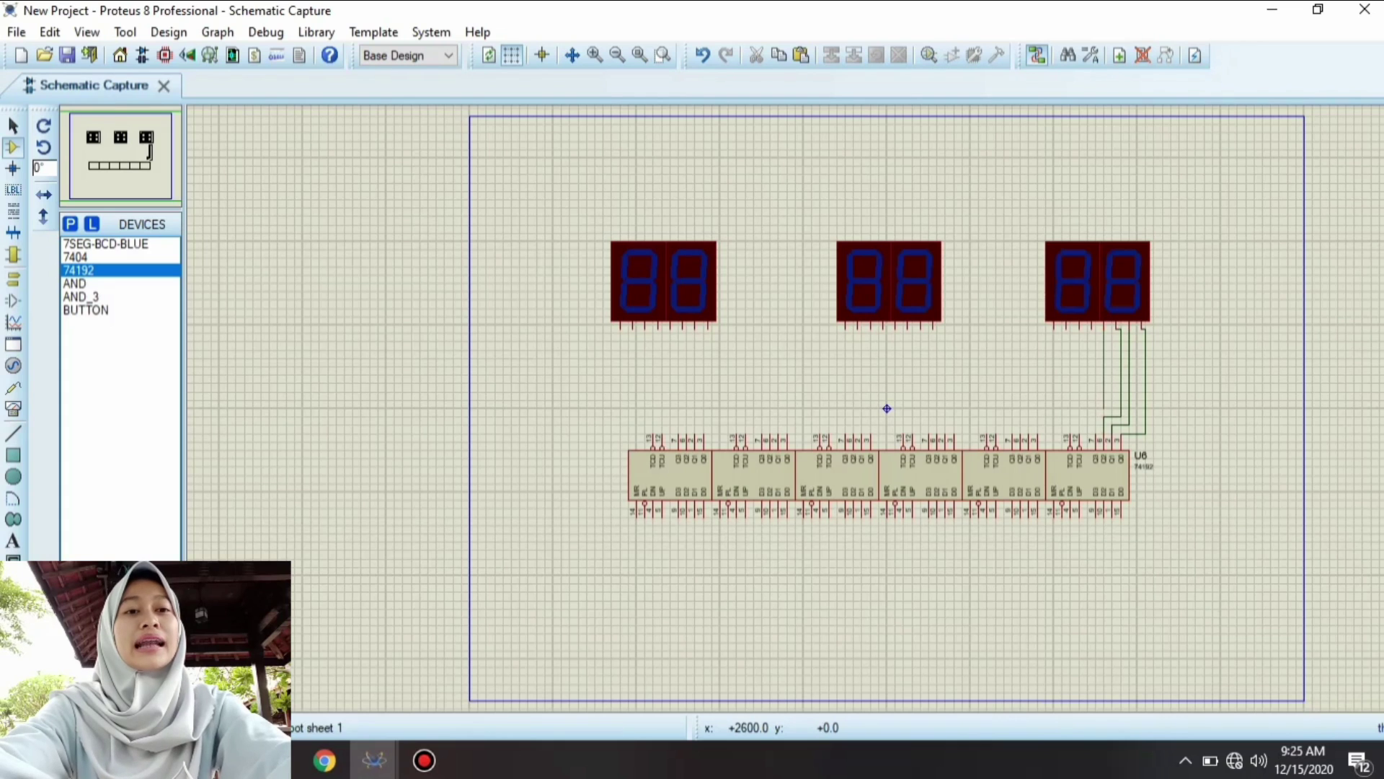
# - Finish wiring the rightmost display to the sixth 74192, and wire the neighbouring display's four inputs to the fifth 74192's Q0 to Q3
pyautogui.click(1095, 328)
pyautogui.click(1096, 435)
pyautogui.click(1037, 435)
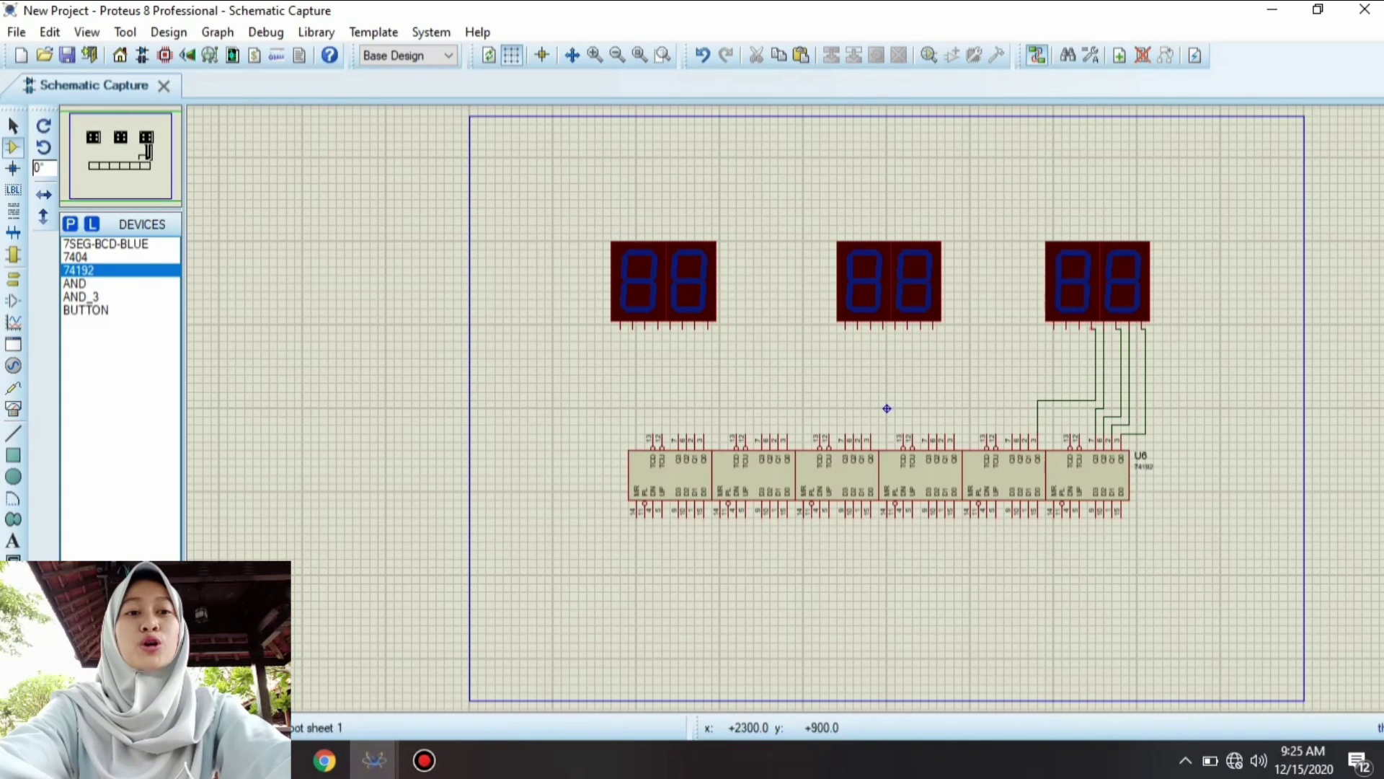
pyautogui.click(1079, 330)
pyautogui.click(1029, 434)
pyautogui.click(1067, 330)
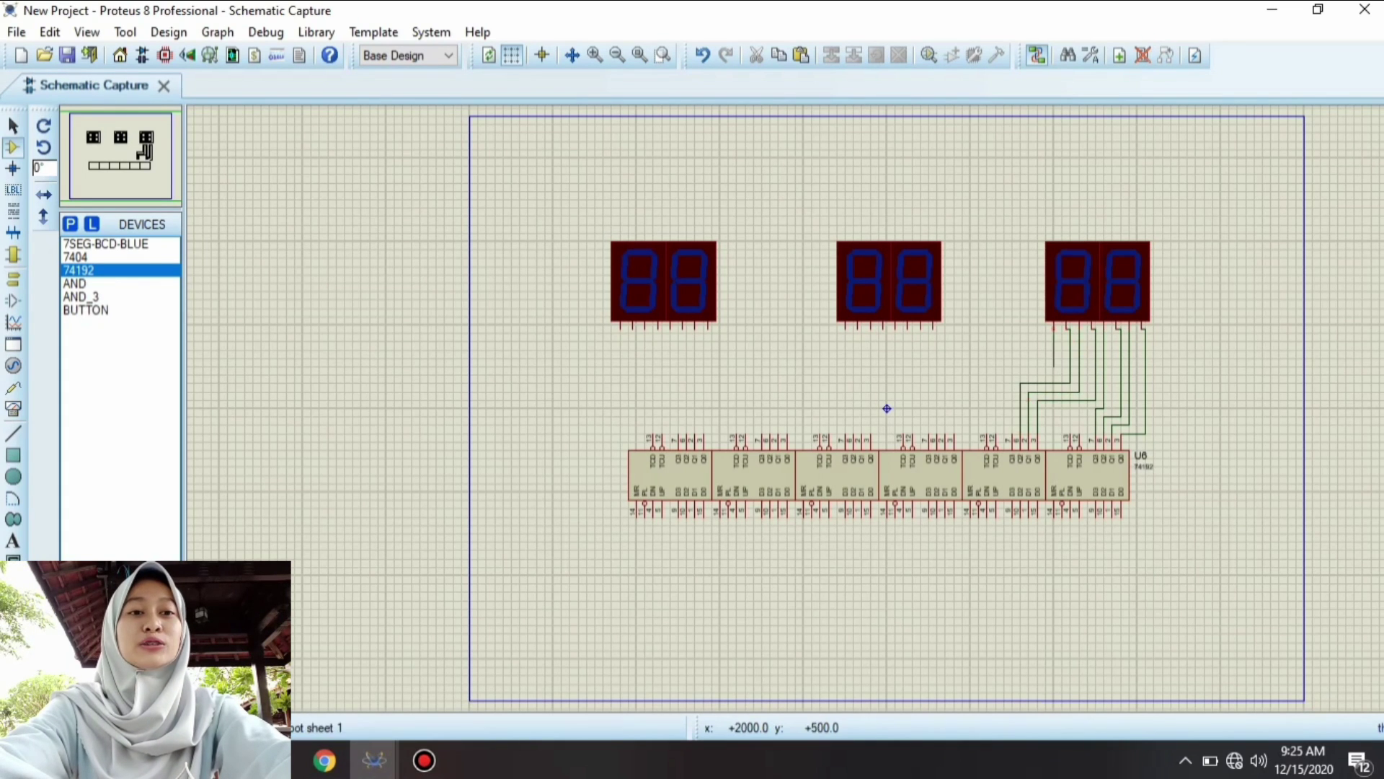
pyautogui.click(1012, 434)
# - Wire the four inputs of the middle pair's right display to Q0 to Q3 of the fourth 74192
pyautogui.click(938, 329)
pyautogui.click(953, 435)
pyautogui.click(930, 329)
pyautogui.click(946, 435)
pyautogui.click(913, 329)
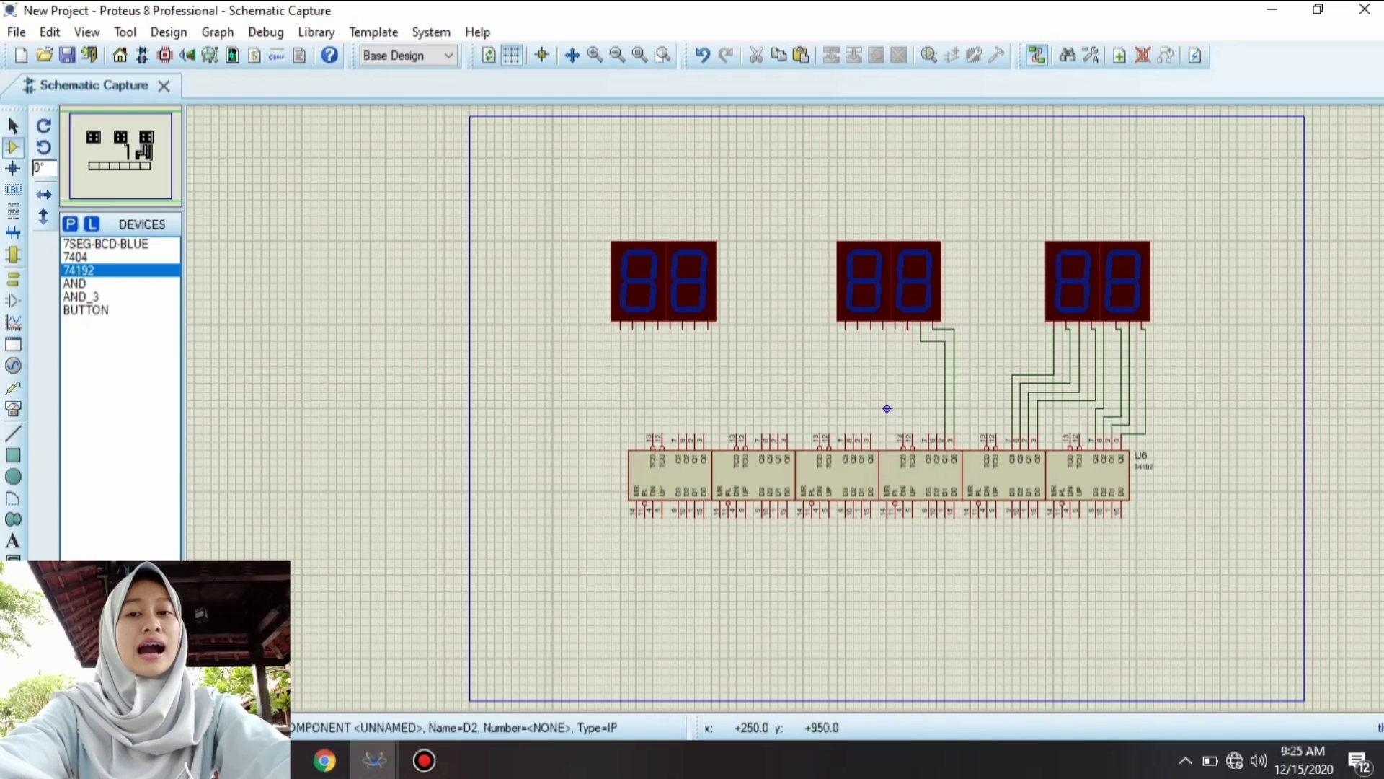
pyautogui.click(937, 434)
# - Wire the four inputs of the middle pair's left display to Q0 to Q3 of the third 74192
pyautogui.click(878, 328)
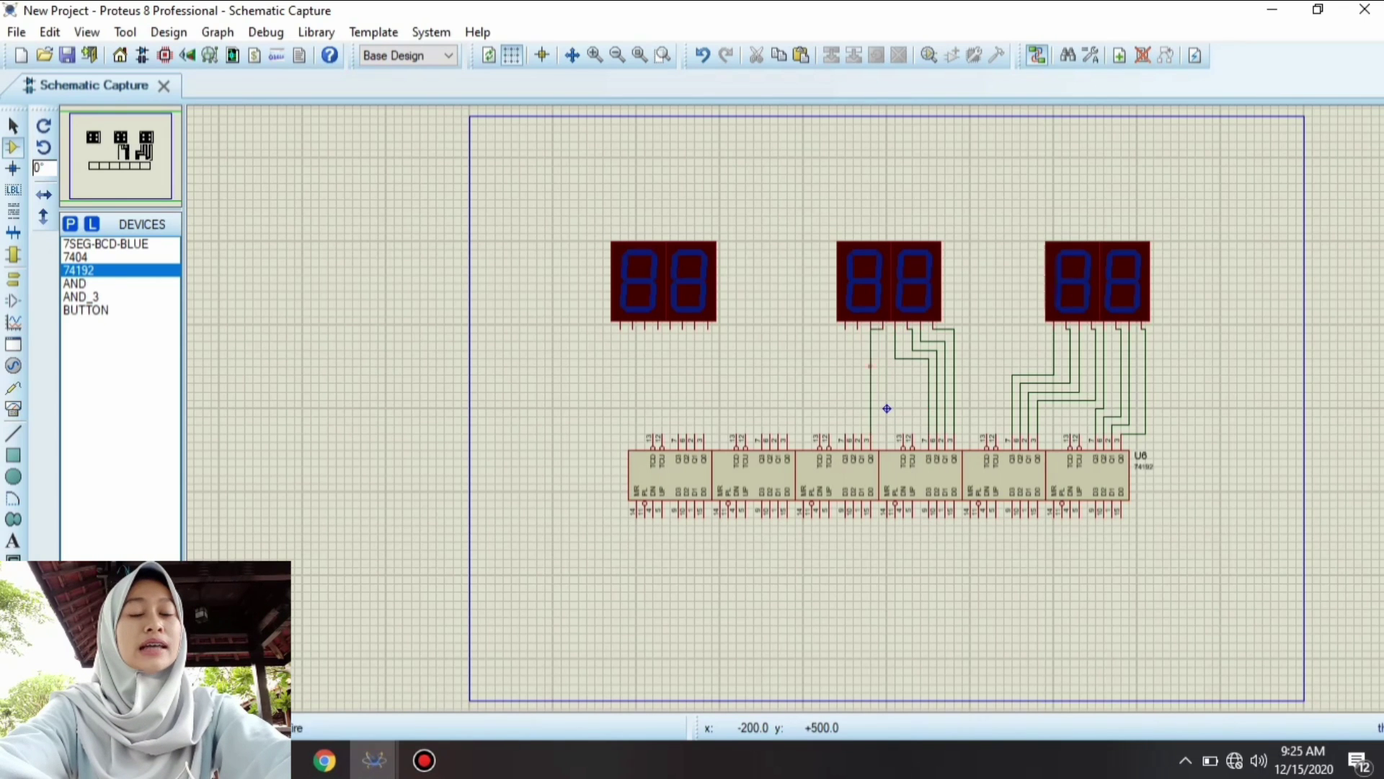
pyautogui.click(871, 435)
pyautogui.click(870, 329)
pyautogui.click(861, 435)
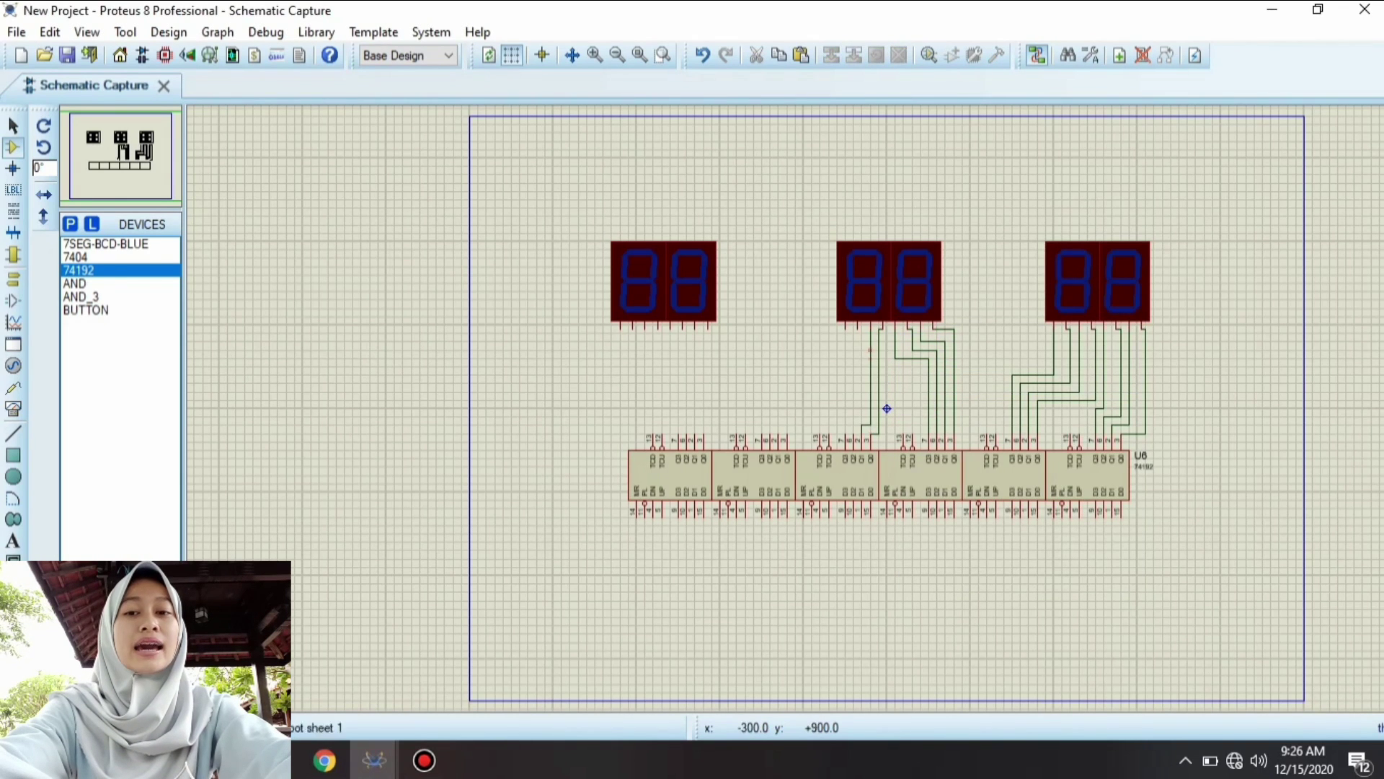
pyautogui.click(857, 329)
pyautogui.click(853, 435)
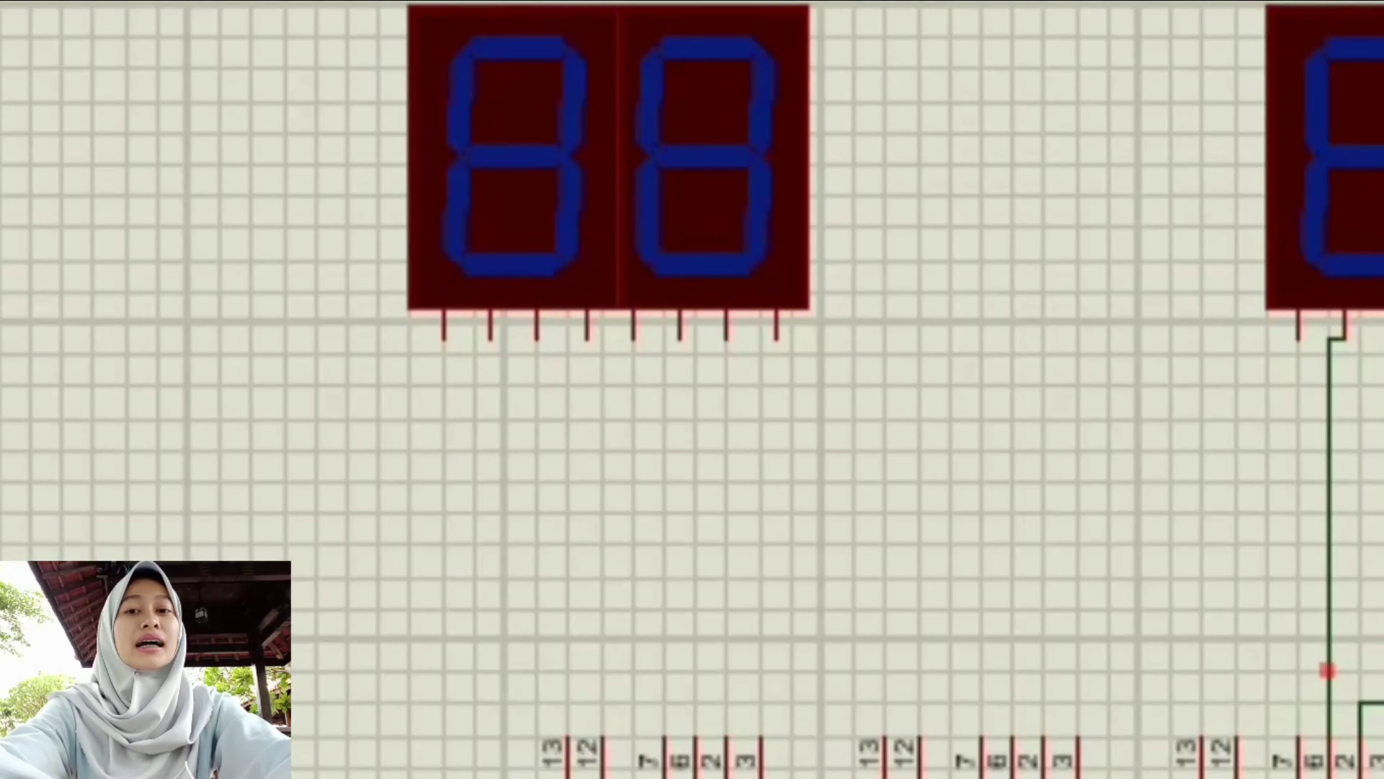
pyautogui.click(1298, 330)
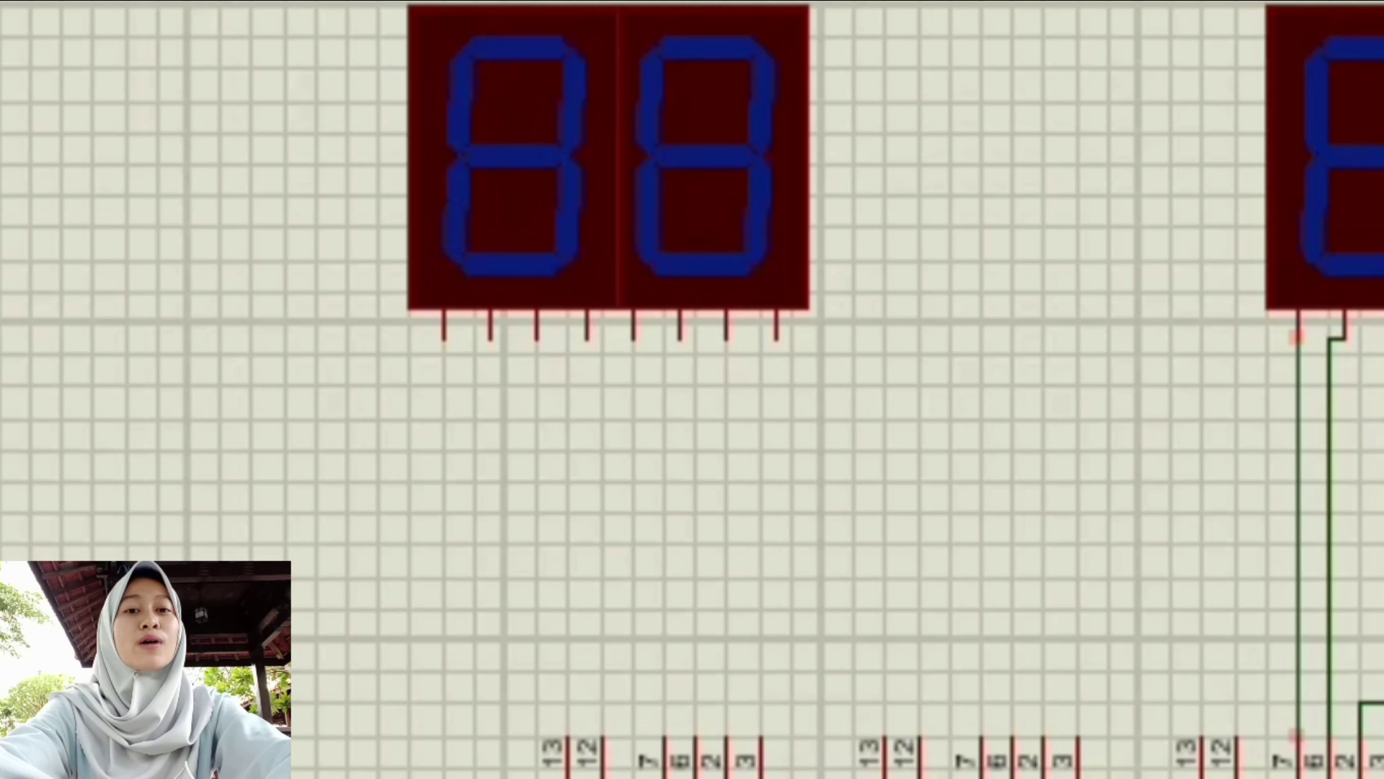
pyautogui.click(1297, 736)
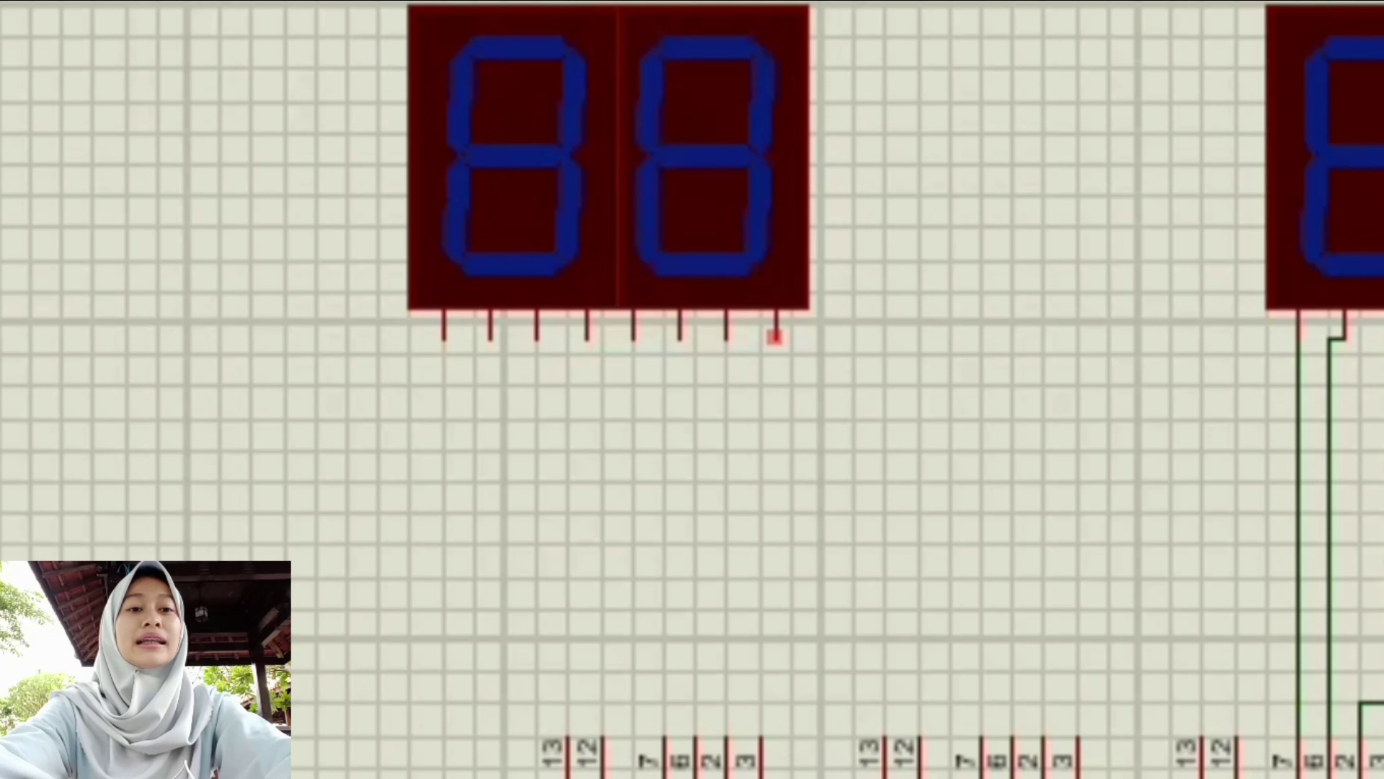
# - Wire the four inputs of the left pair's right display to Q0 to Q3 of the second 74192
pyautogui.click(777, 336)
pyautogui.click(1076, 736)
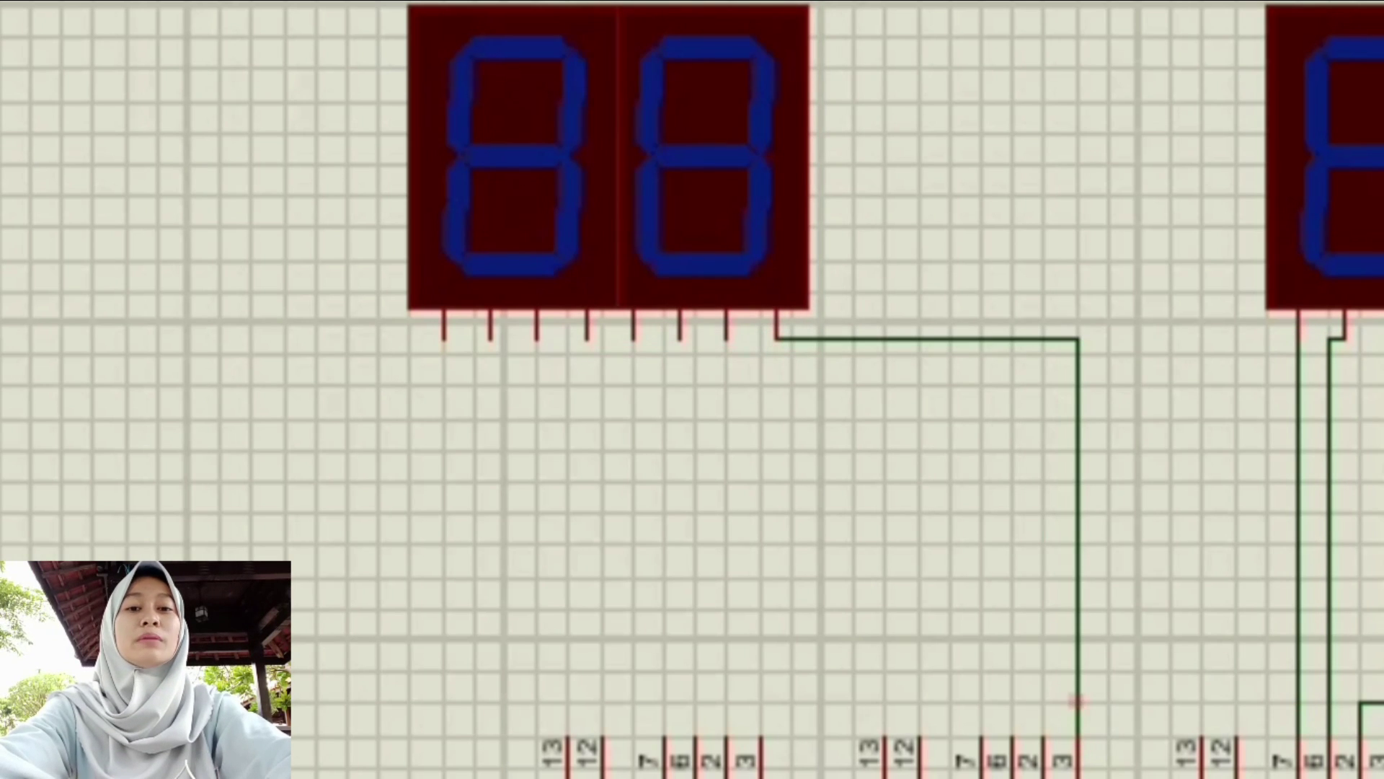
pyautogui.click(726, 336)
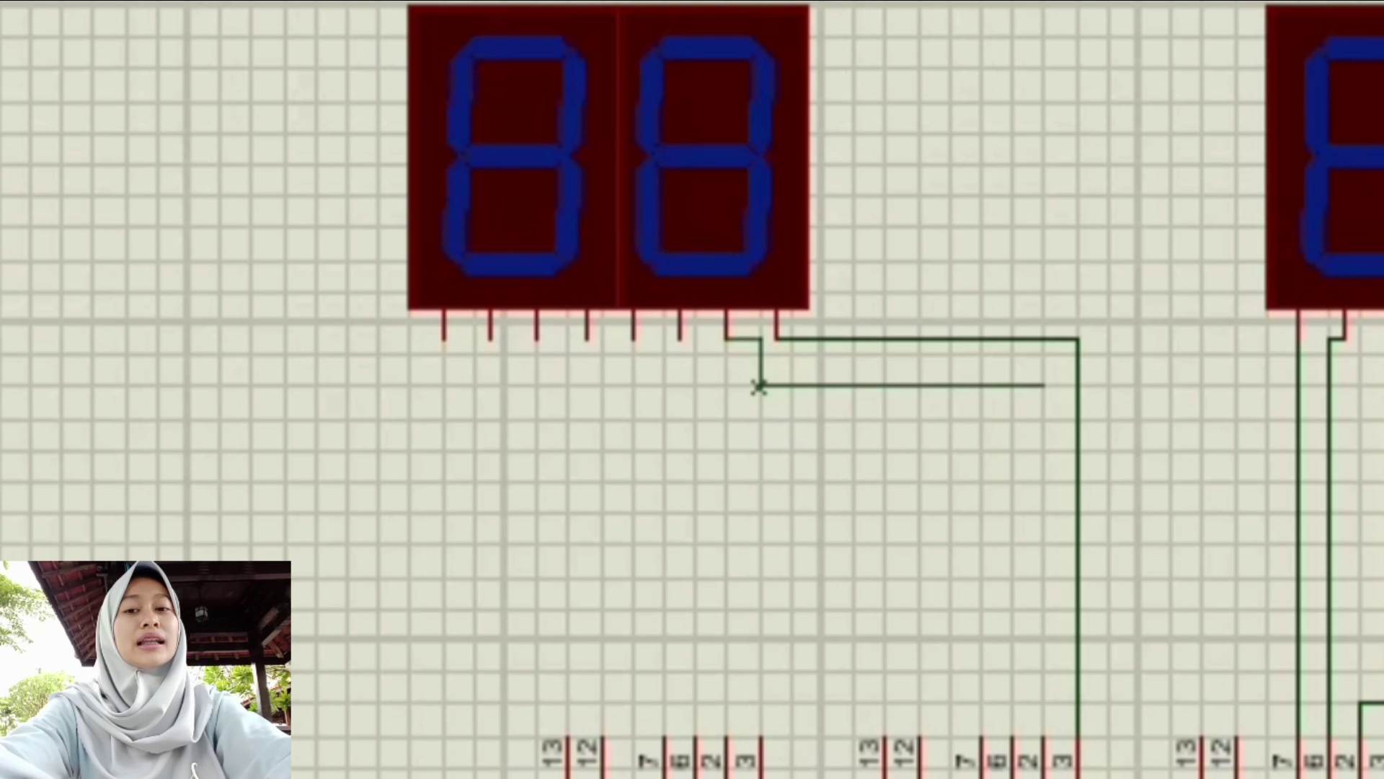
pyautogui.click(1044, 737)
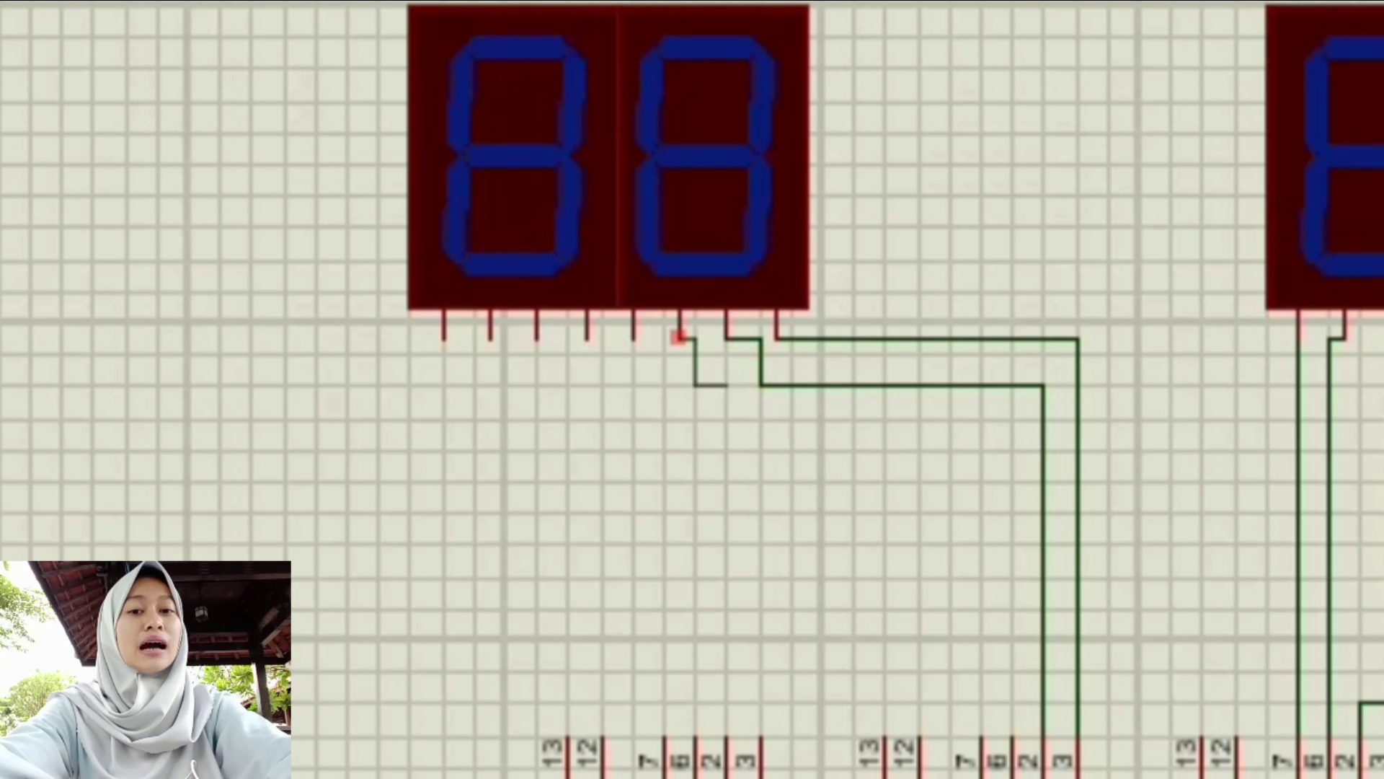
pyautogui.click(680, 336)
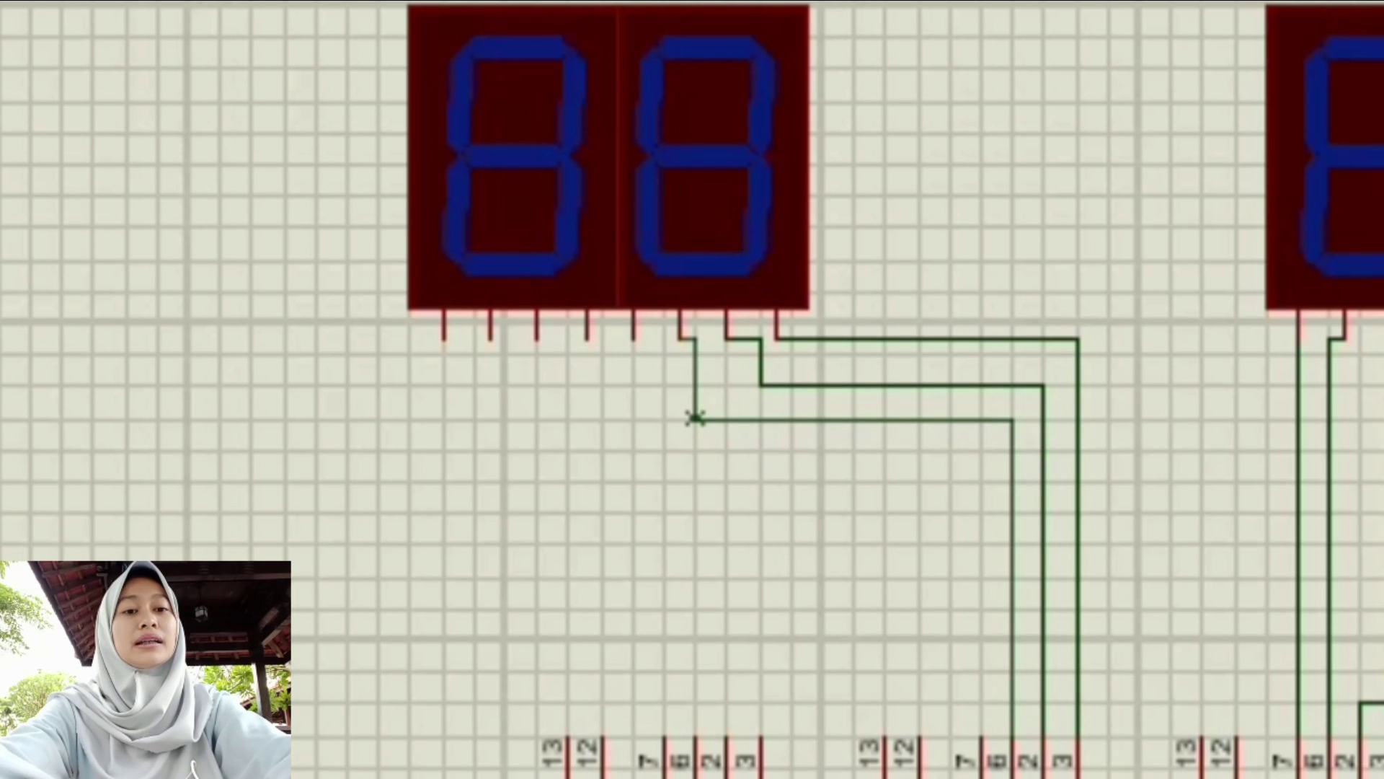
pyautogui.click(1013, 736)
pyautogui.click(633, 337)
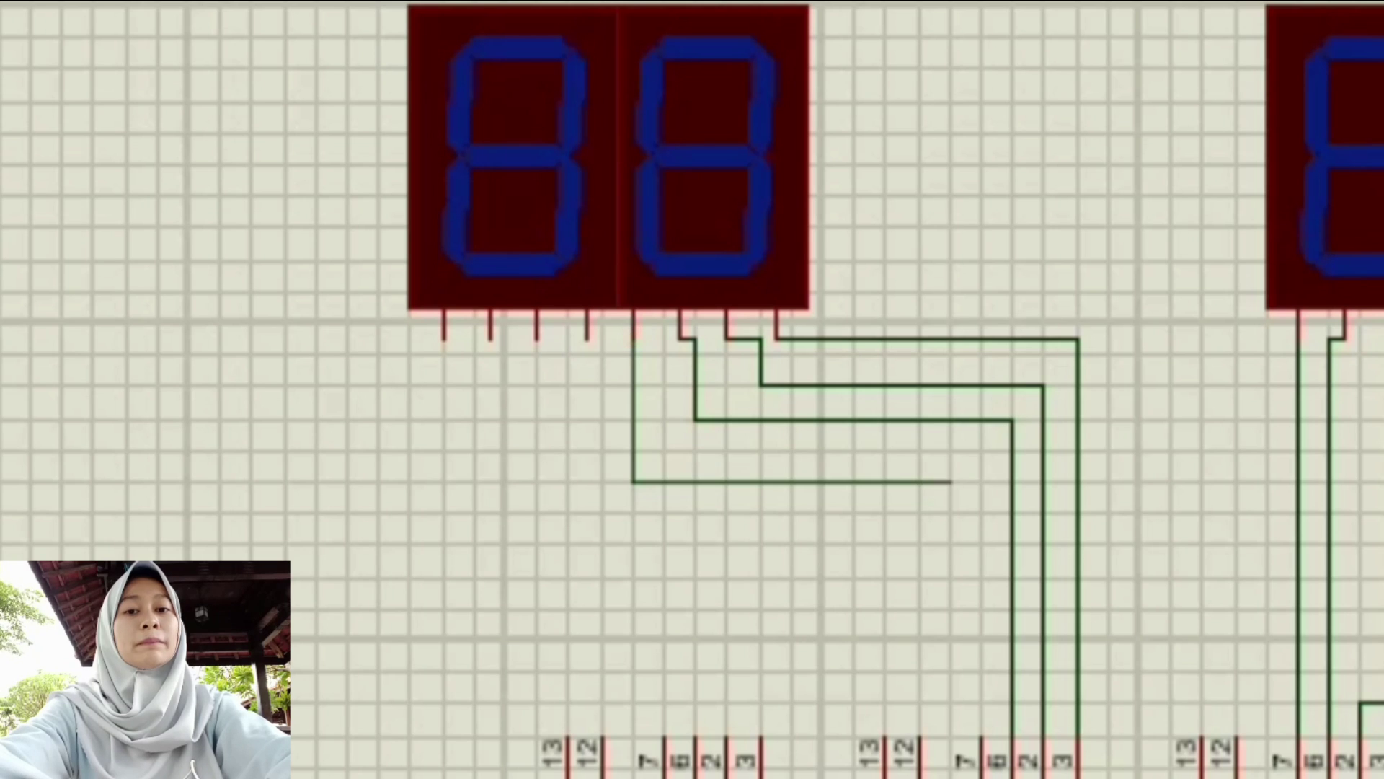
pyautogui.click(982, 451)
pyautogui.click(979, 736)
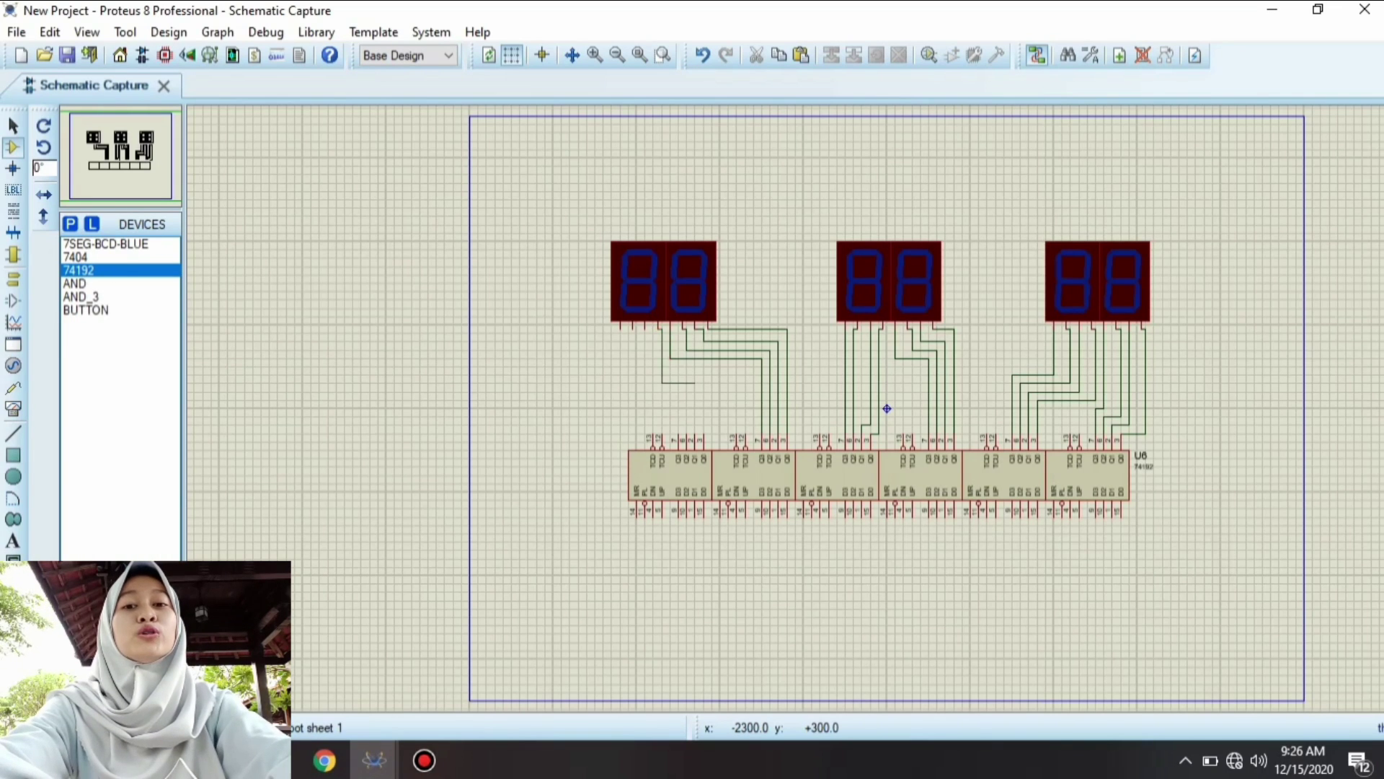
# - Wire the four inputs of the leftmost display to Q0 to Q3 of the first 74192
pyautogui.click(704, 366)
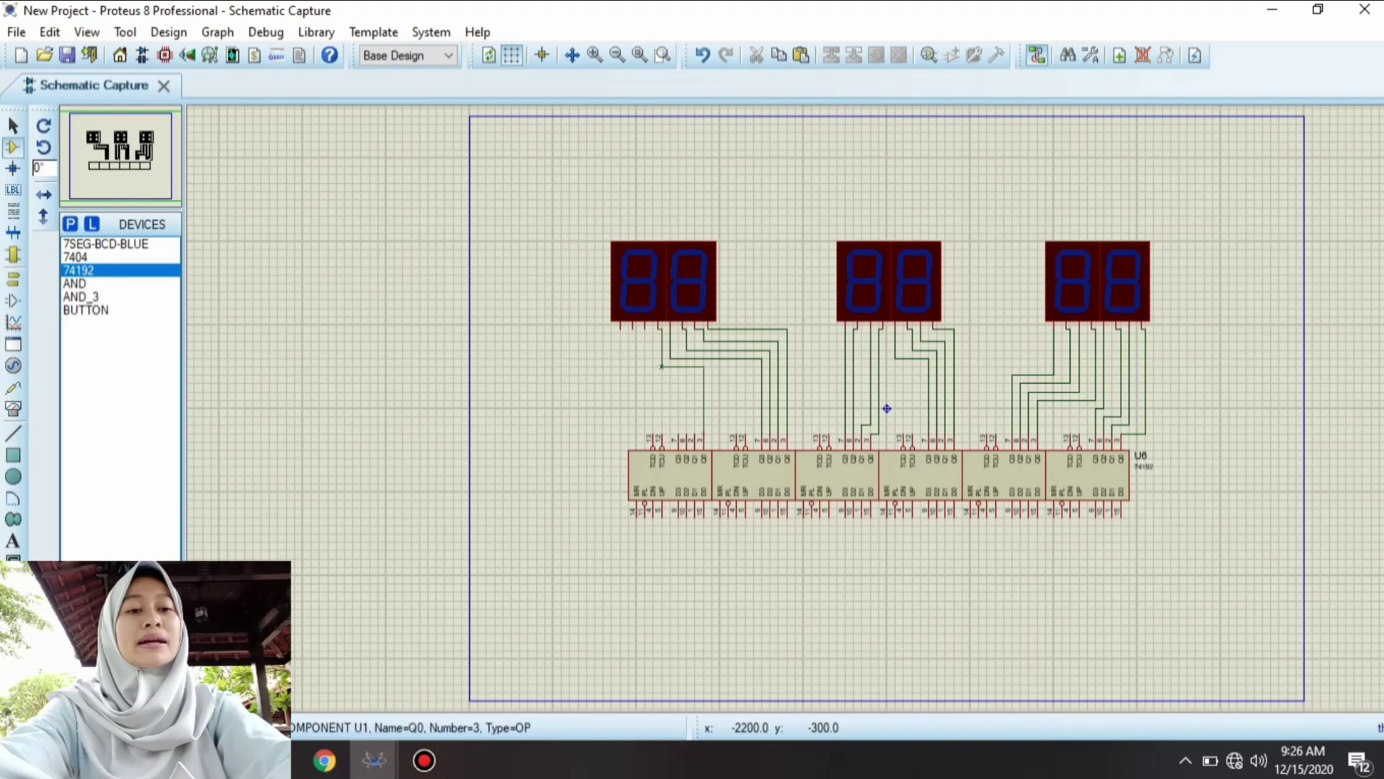
pyautogui.click(703, 435)
pyautogui.click(645, 328)
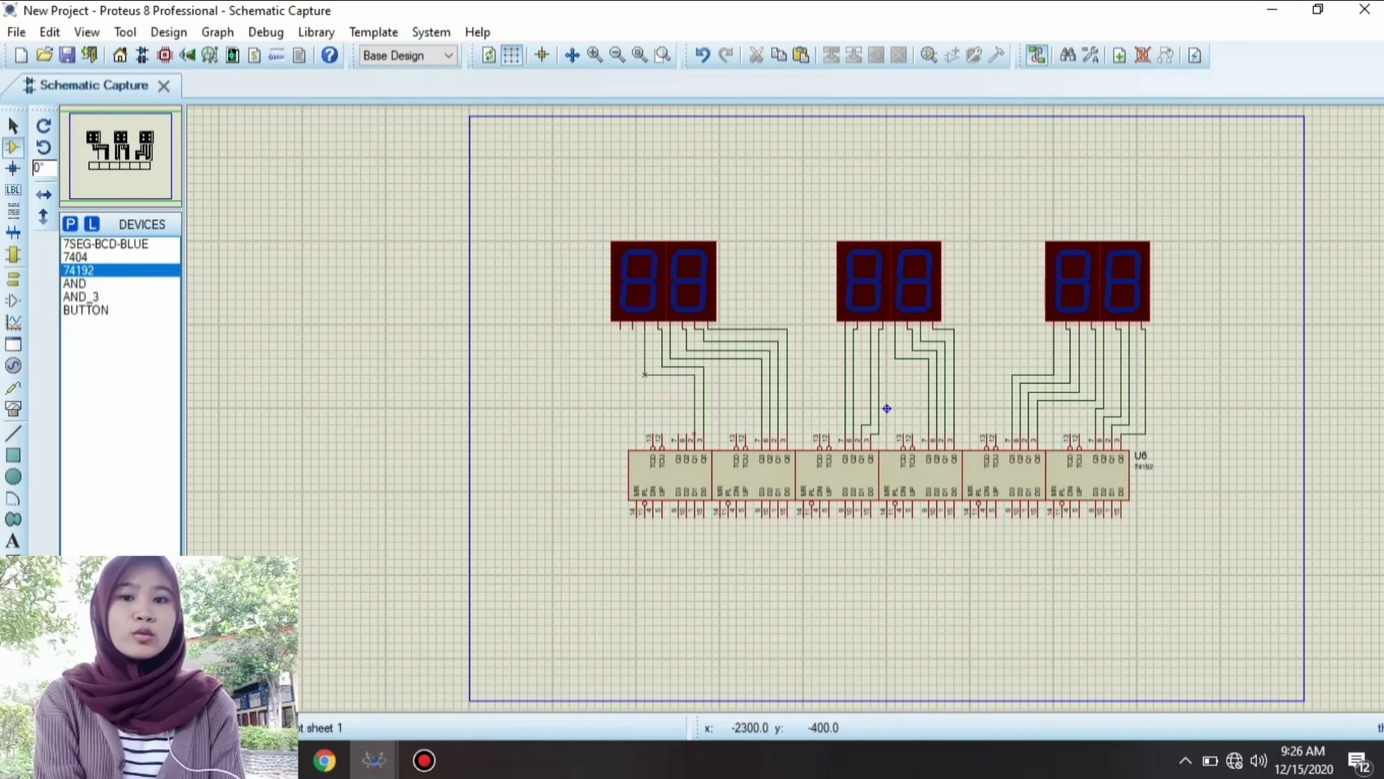
pyautogui.click(697, 435)
pyautogui.click(635, 324)
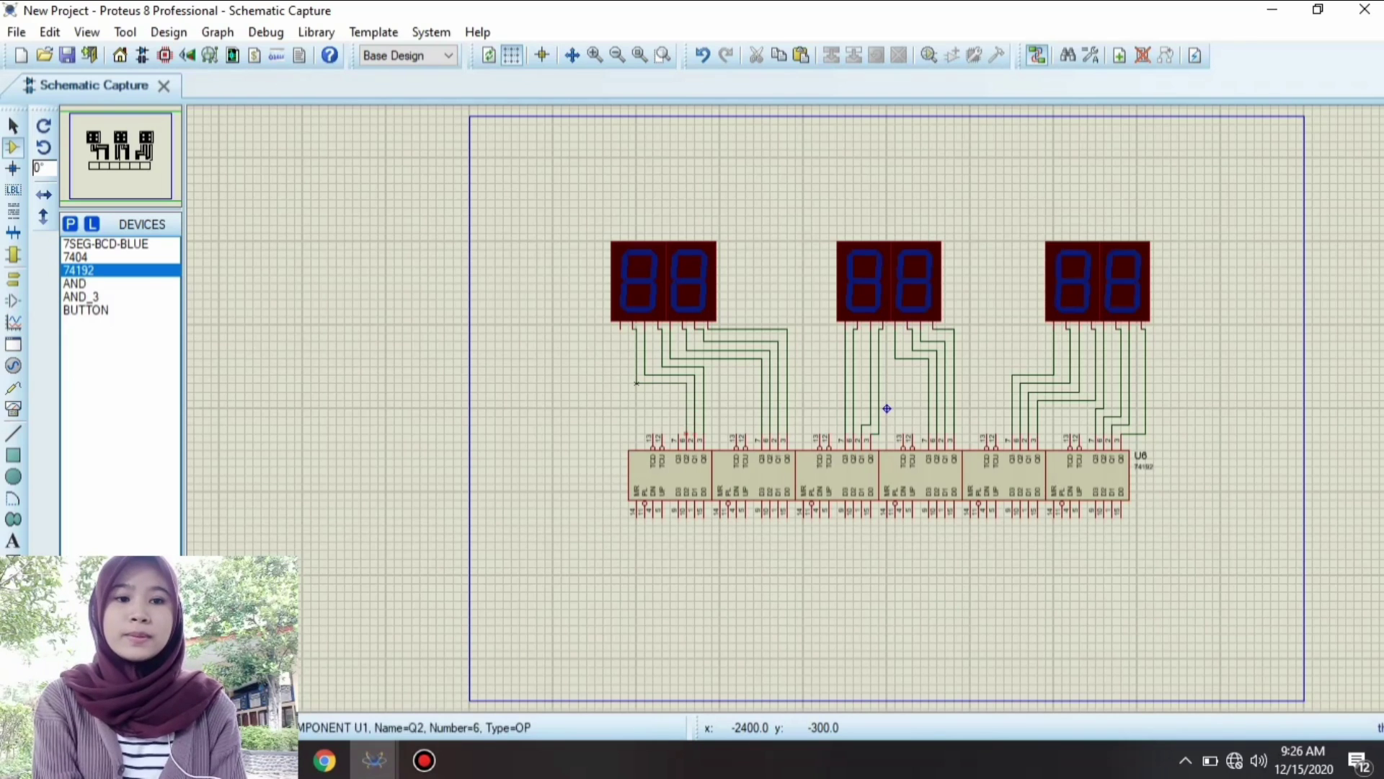
pyautogui.click(685, 435)
pyautogui.click(619, 326)
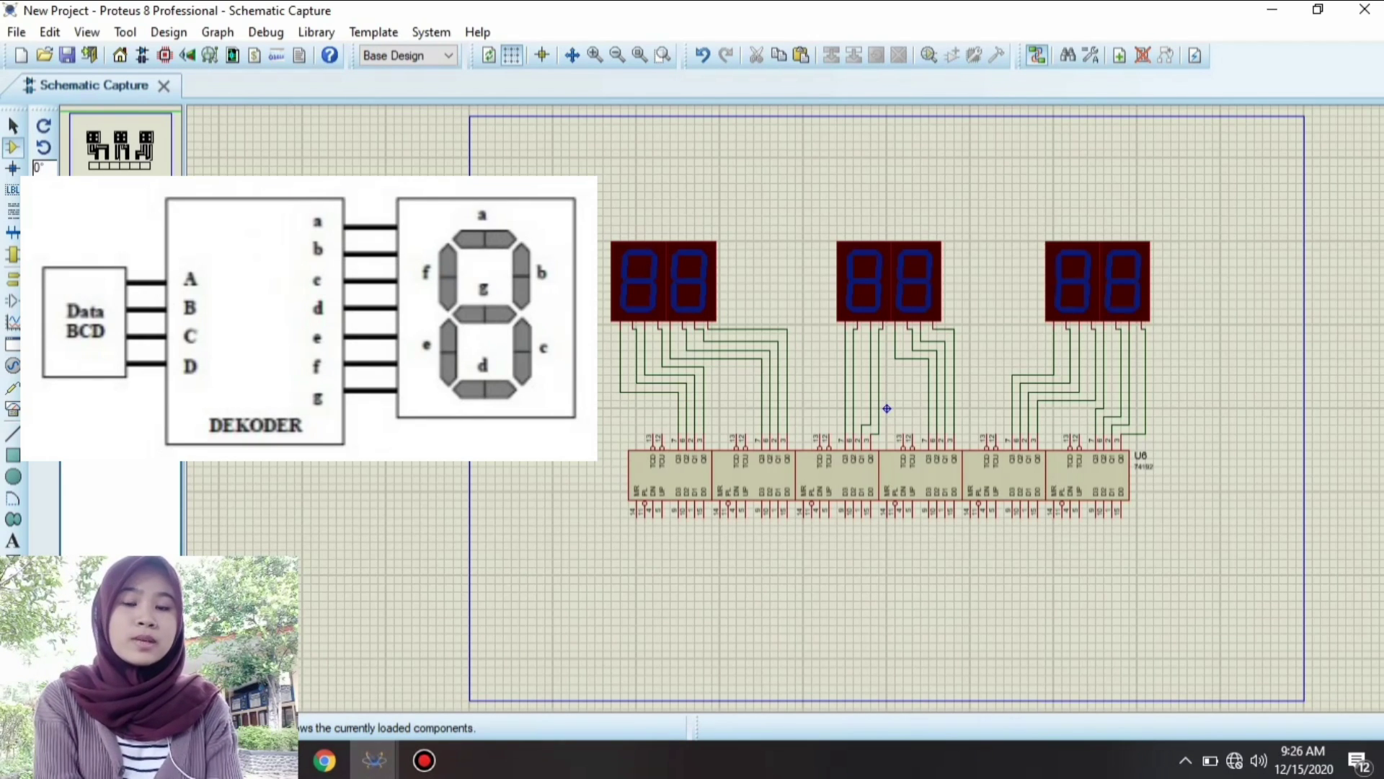
# - Place a two-input AND gate to the left of the leftmost display pair and mirror it horizontally
pyautogui.press('Down')
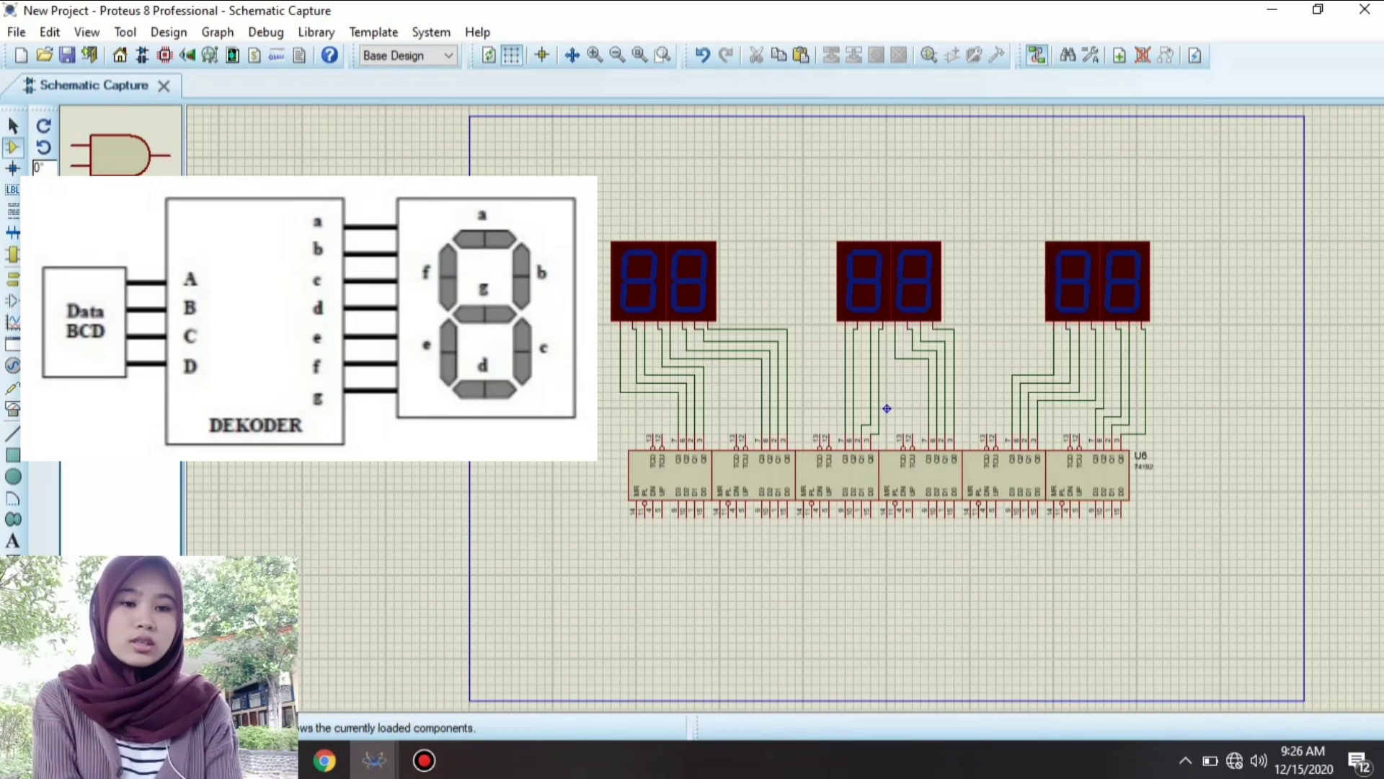
pyautogui.press('Down')
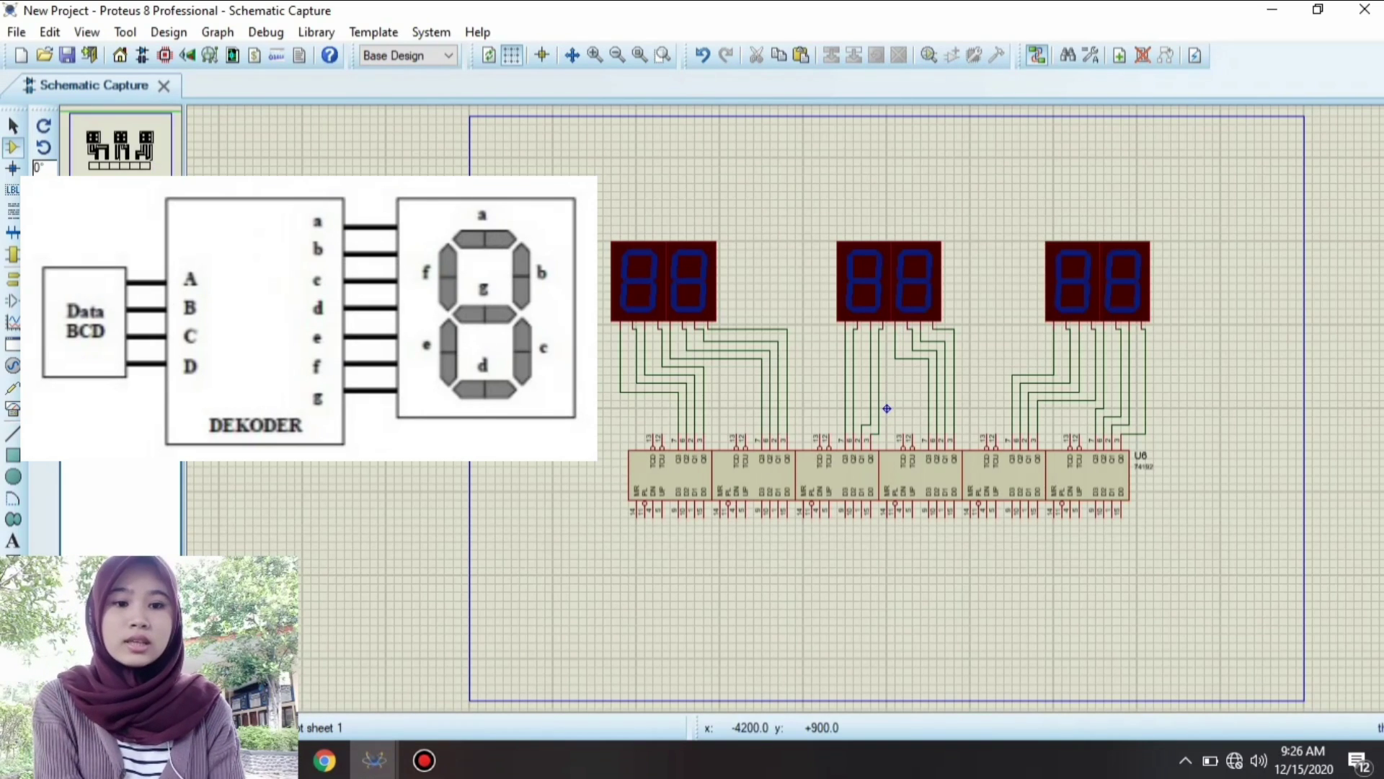
pyautogui.doubleClick(526, 330)
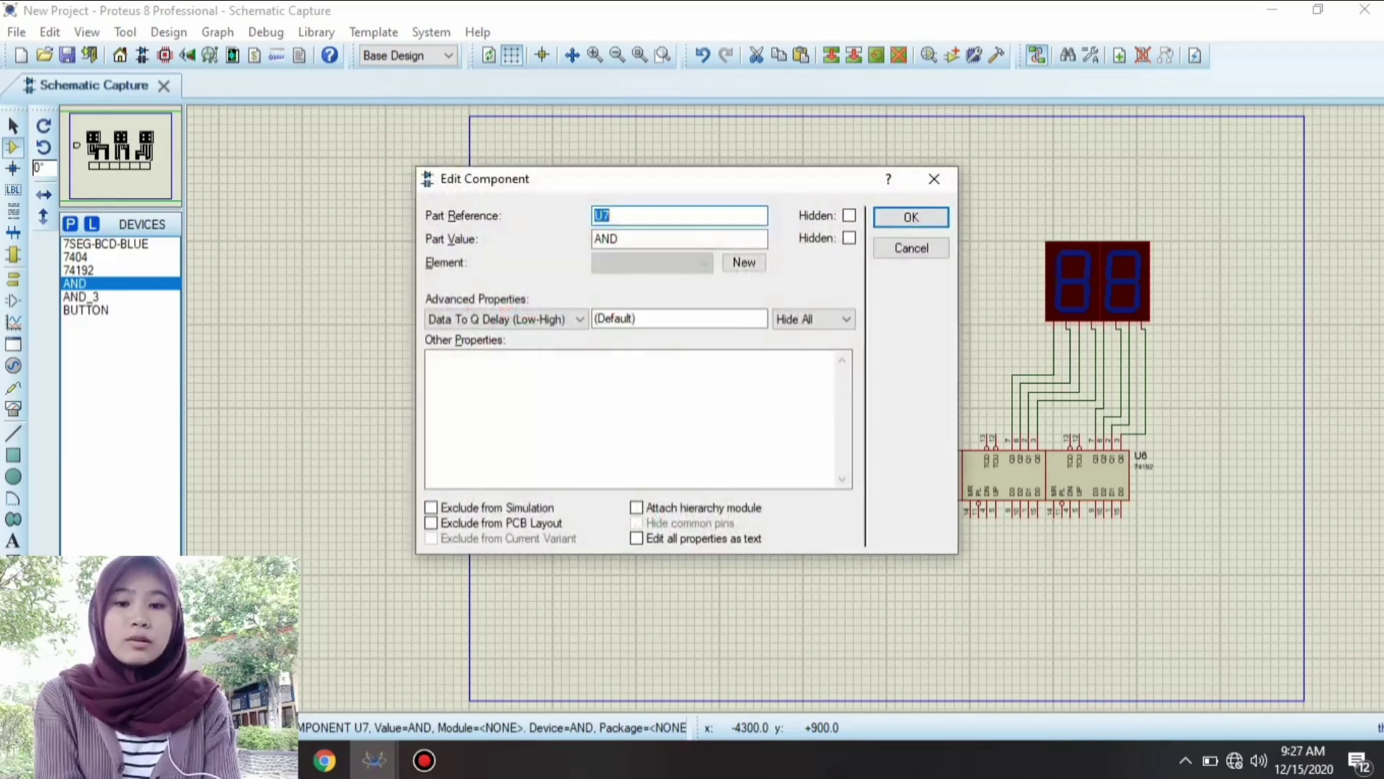
pyautogui.press('Return')
pyautogui.rightClick(566, 333)
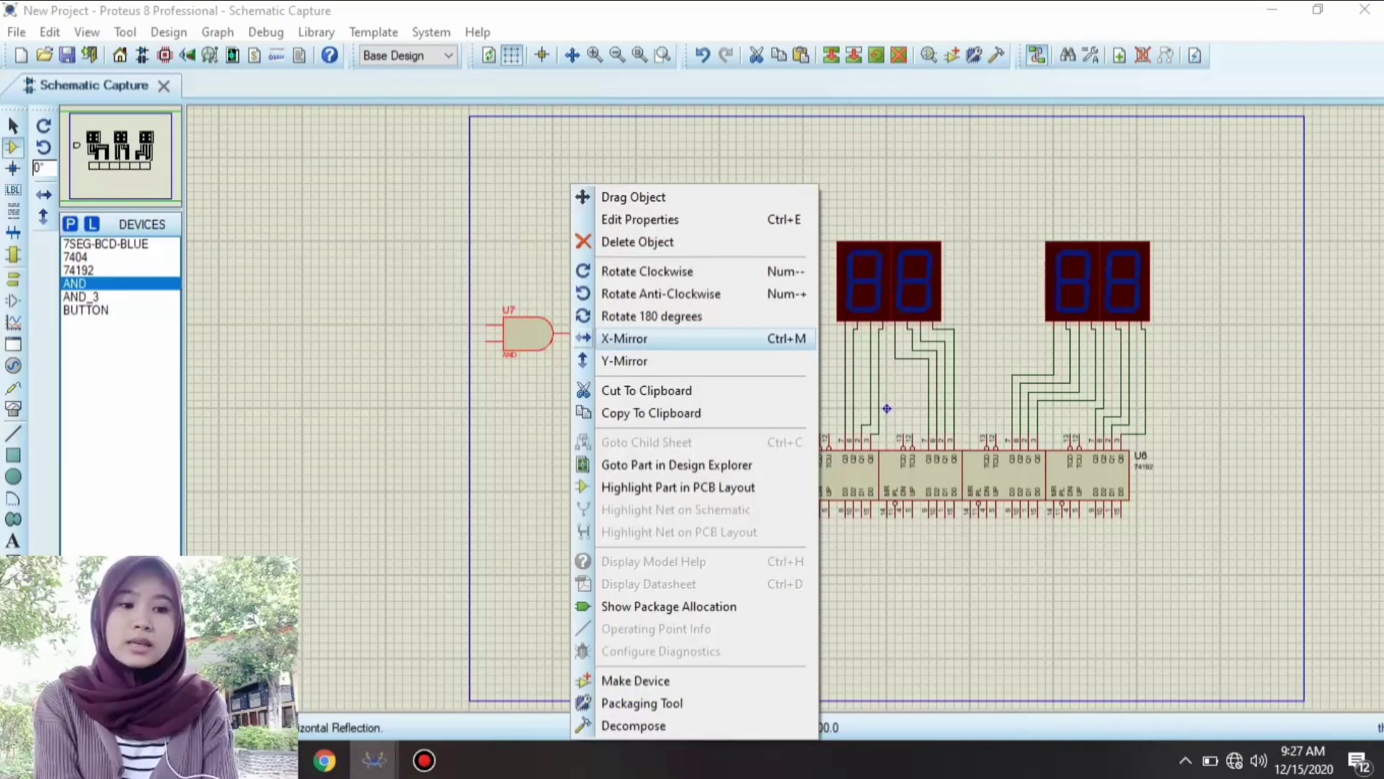
pyautogui.click(624, 339)
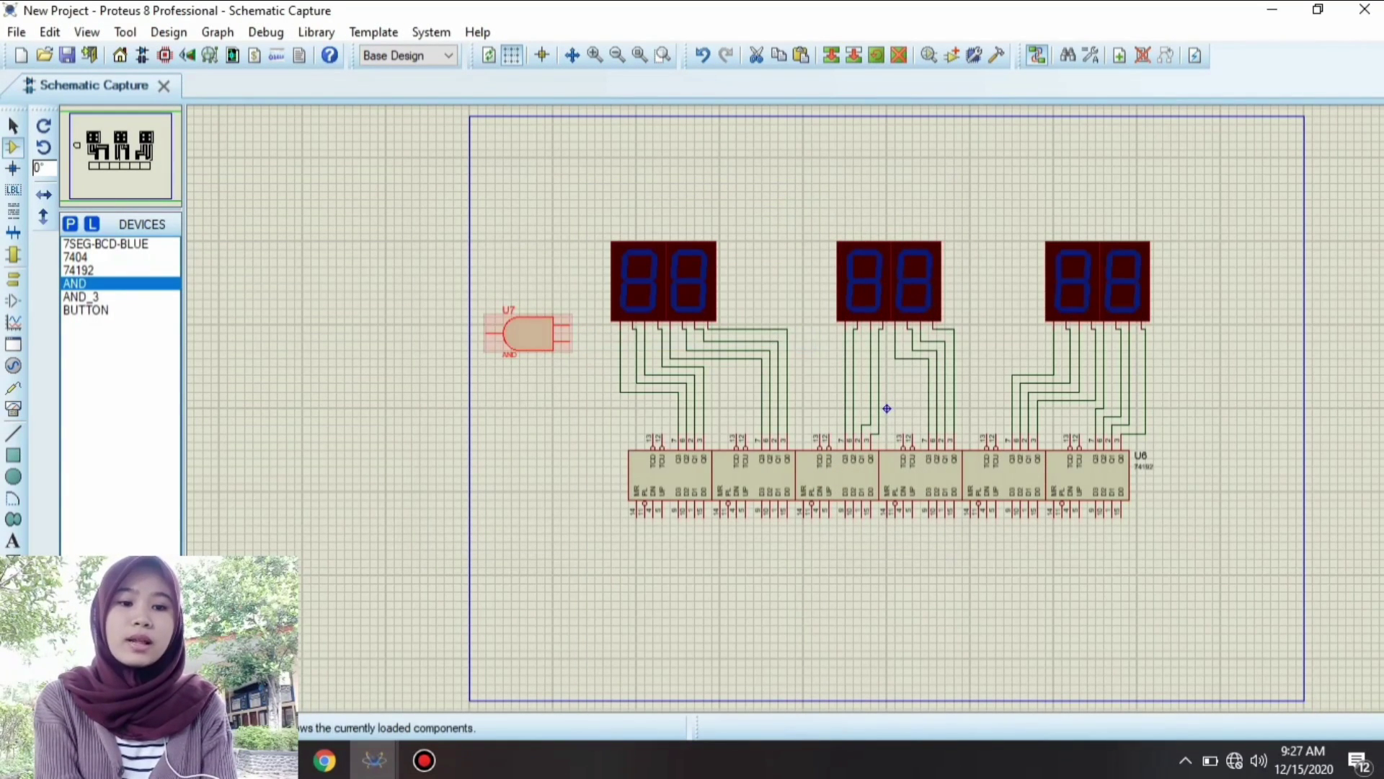
# - Place two AND_3 gates one above the other to the right of the rightmost display pair
pyautogui.click(887, 408)
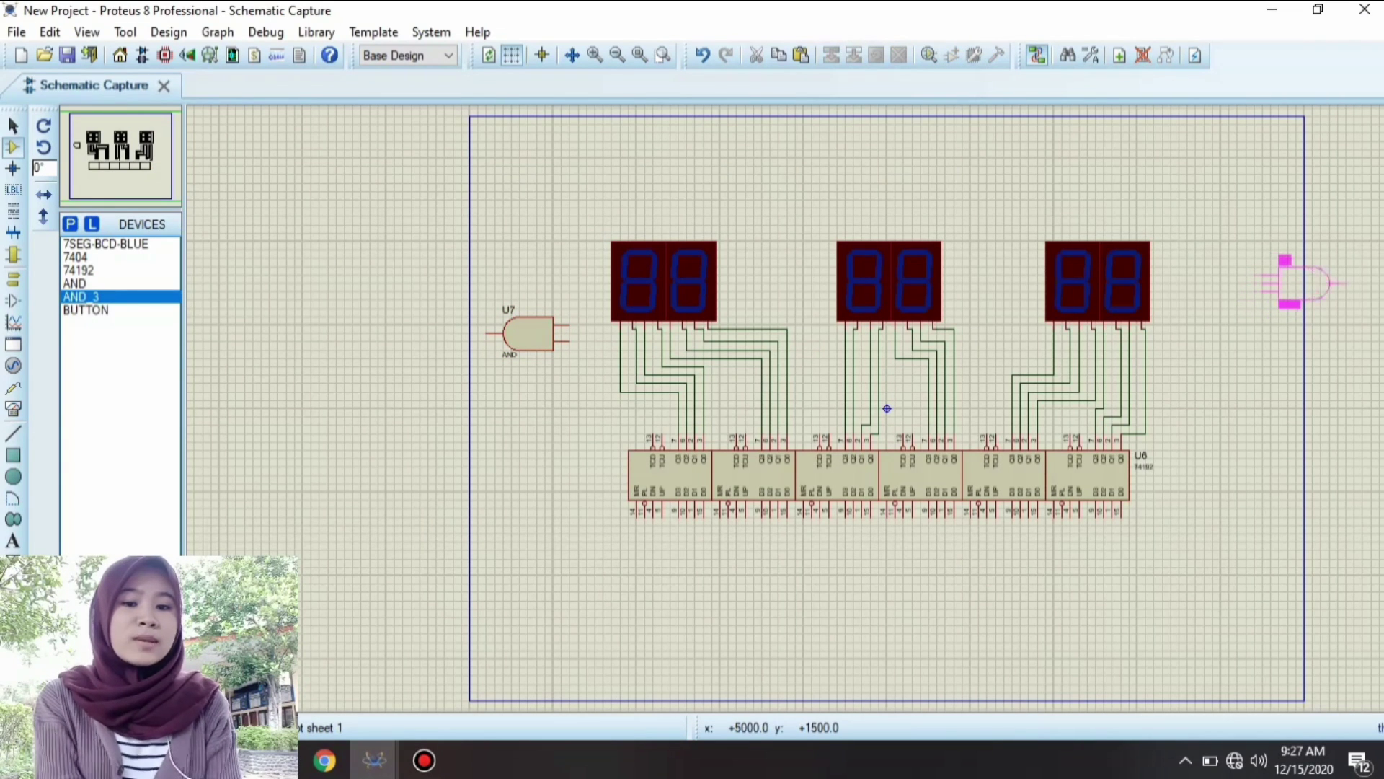
pyautogui.click(1298, 292)
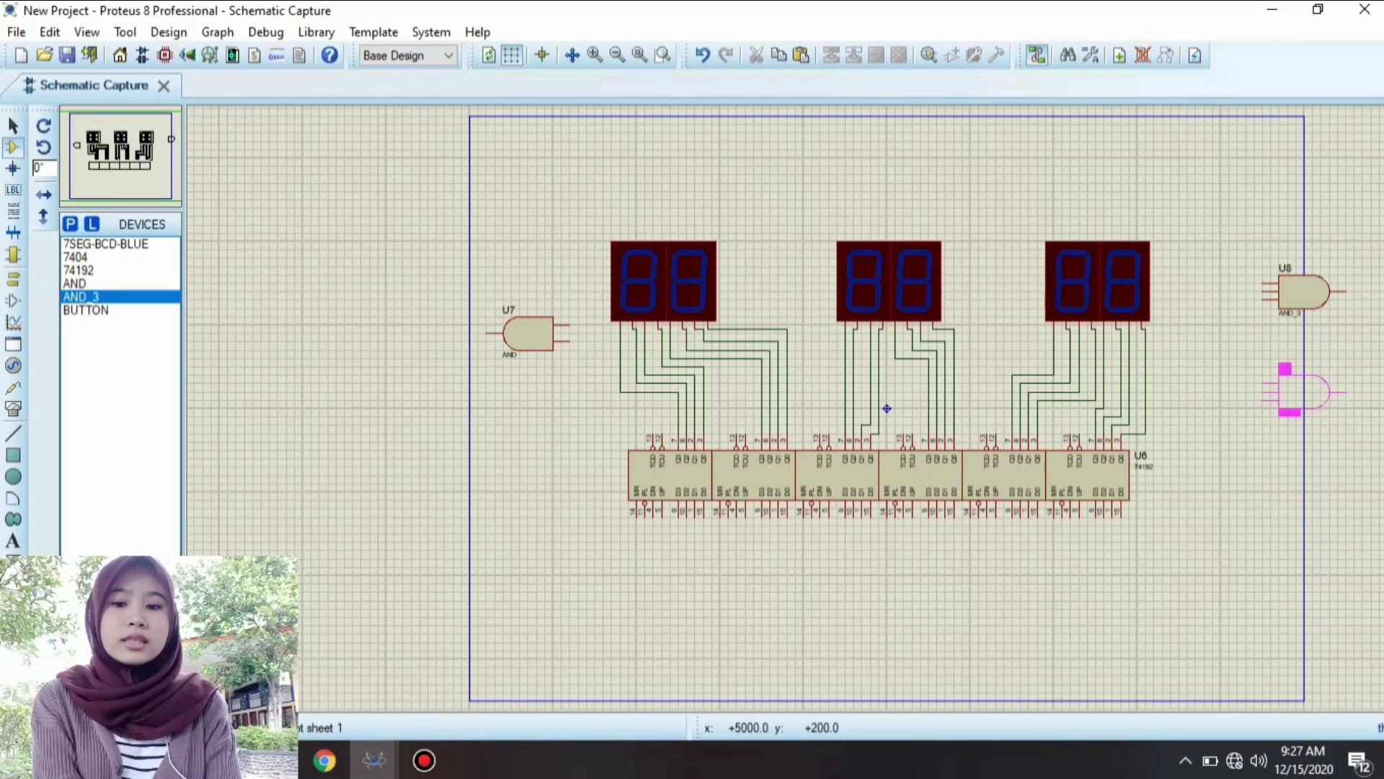
pyautogui.click(1297, 393)
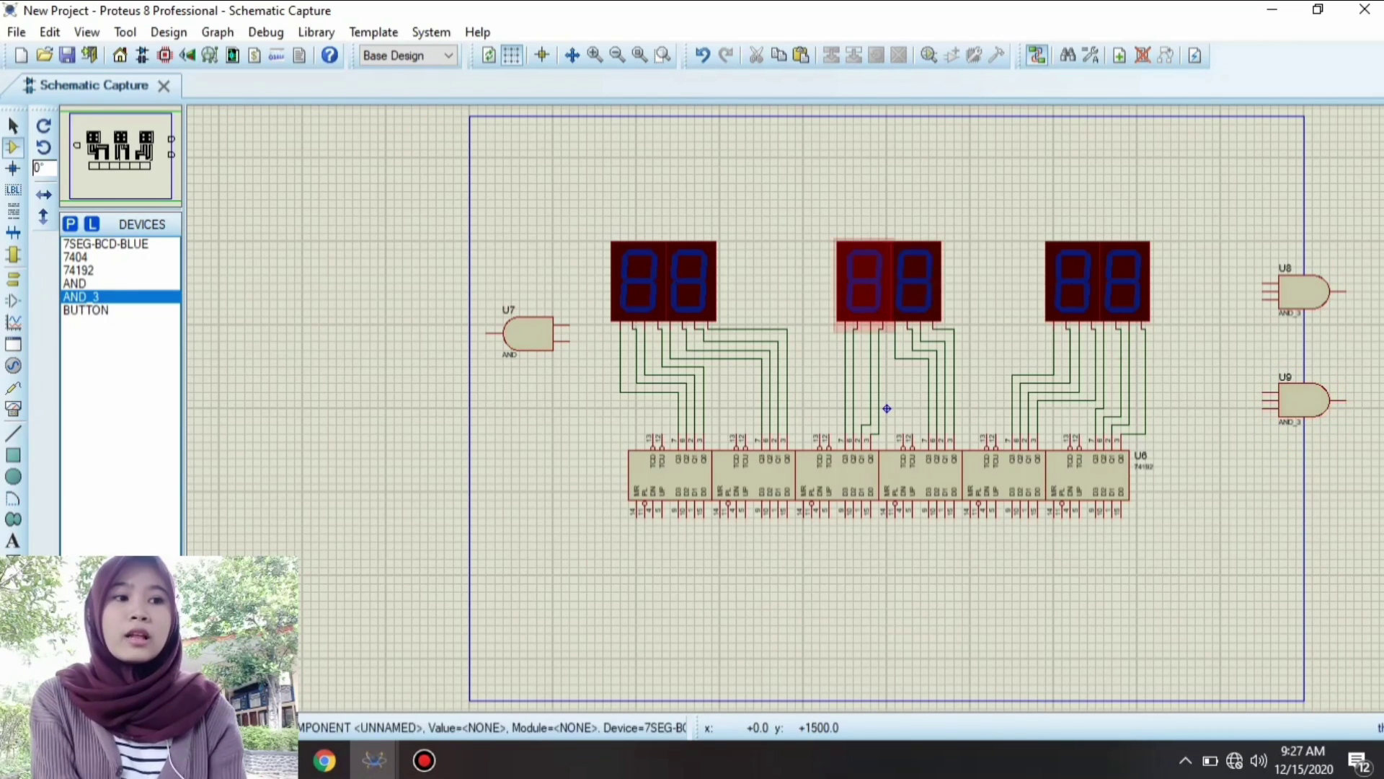
# - Place two 7404 inverters in front of the AND_3 gates and wire each inverter's output to its gate's upper input
pyautogui.click(104, 244)
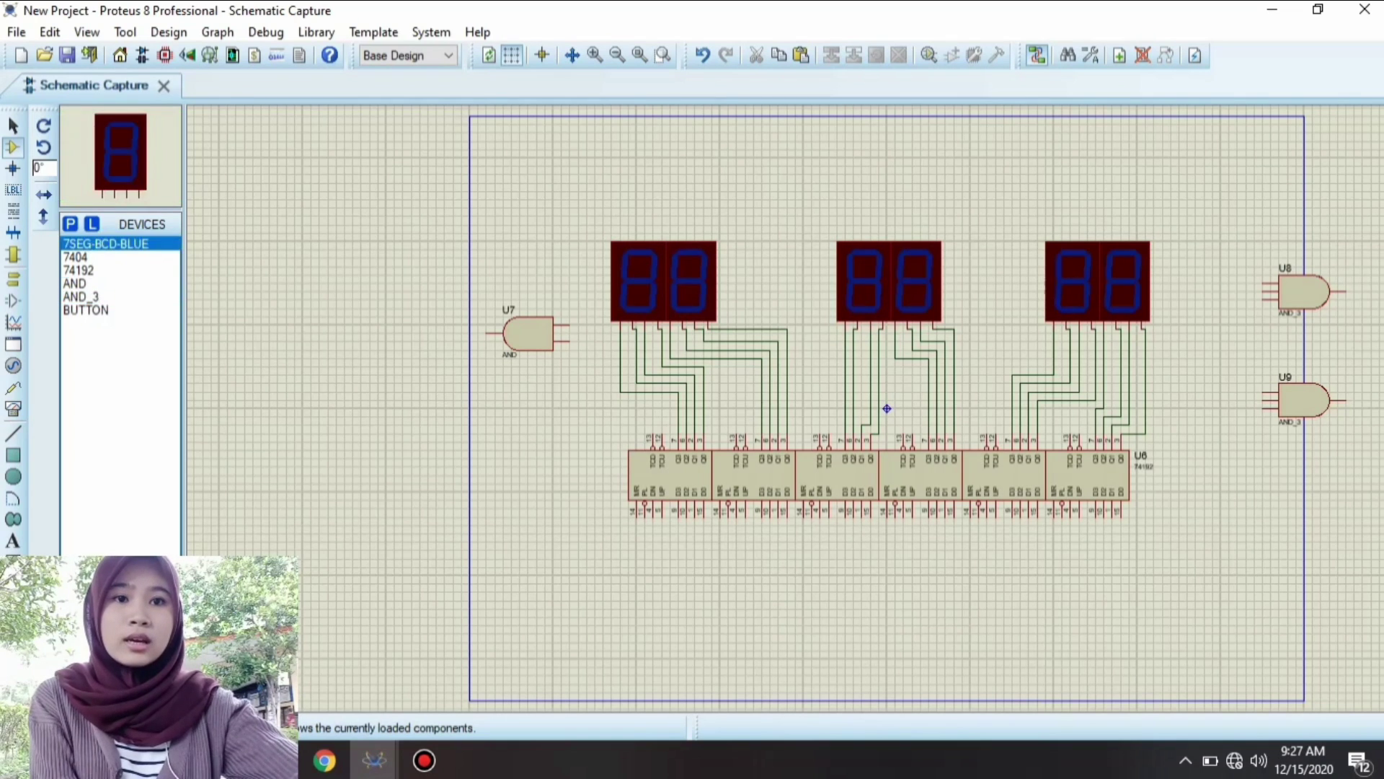
pyautogui.click(79, 270)
pyautogui.click(76, 257)
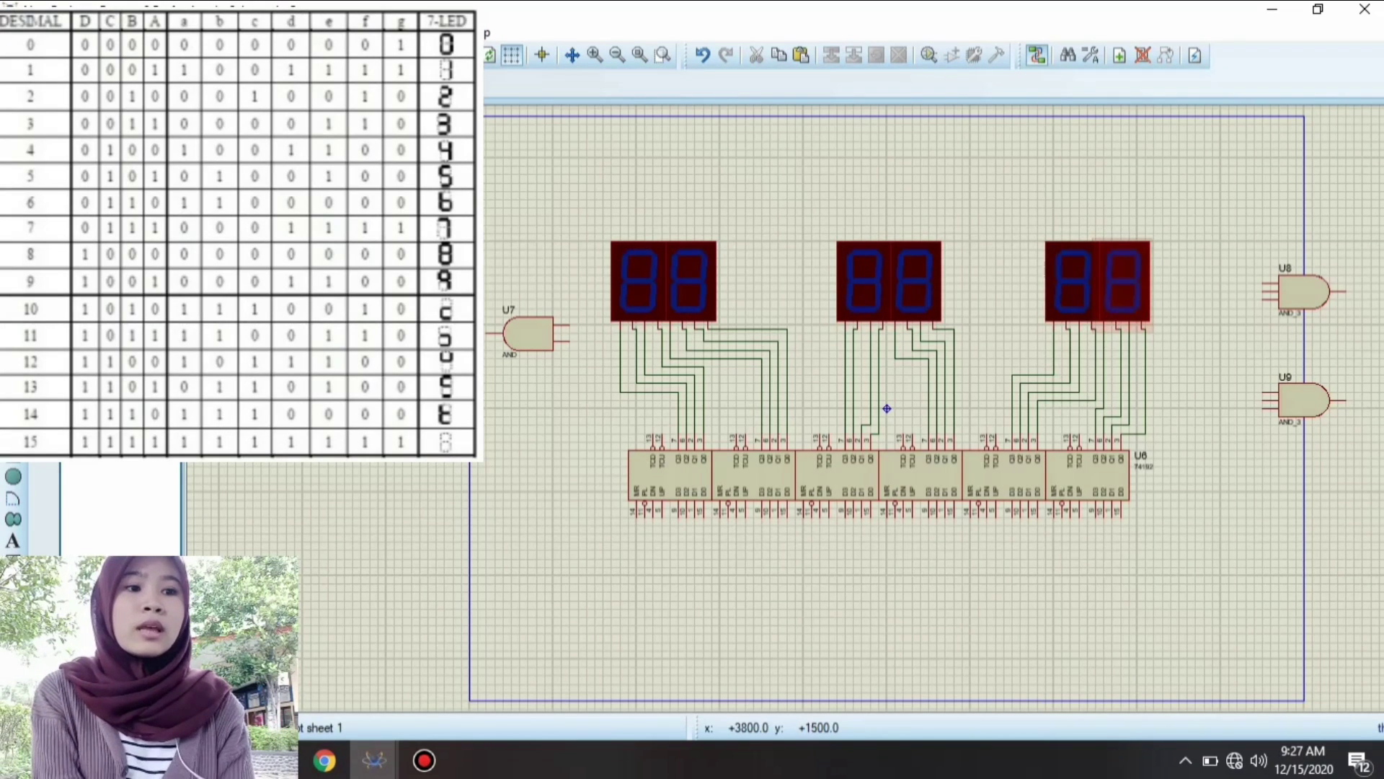
pyautogui.click(1203, 284)
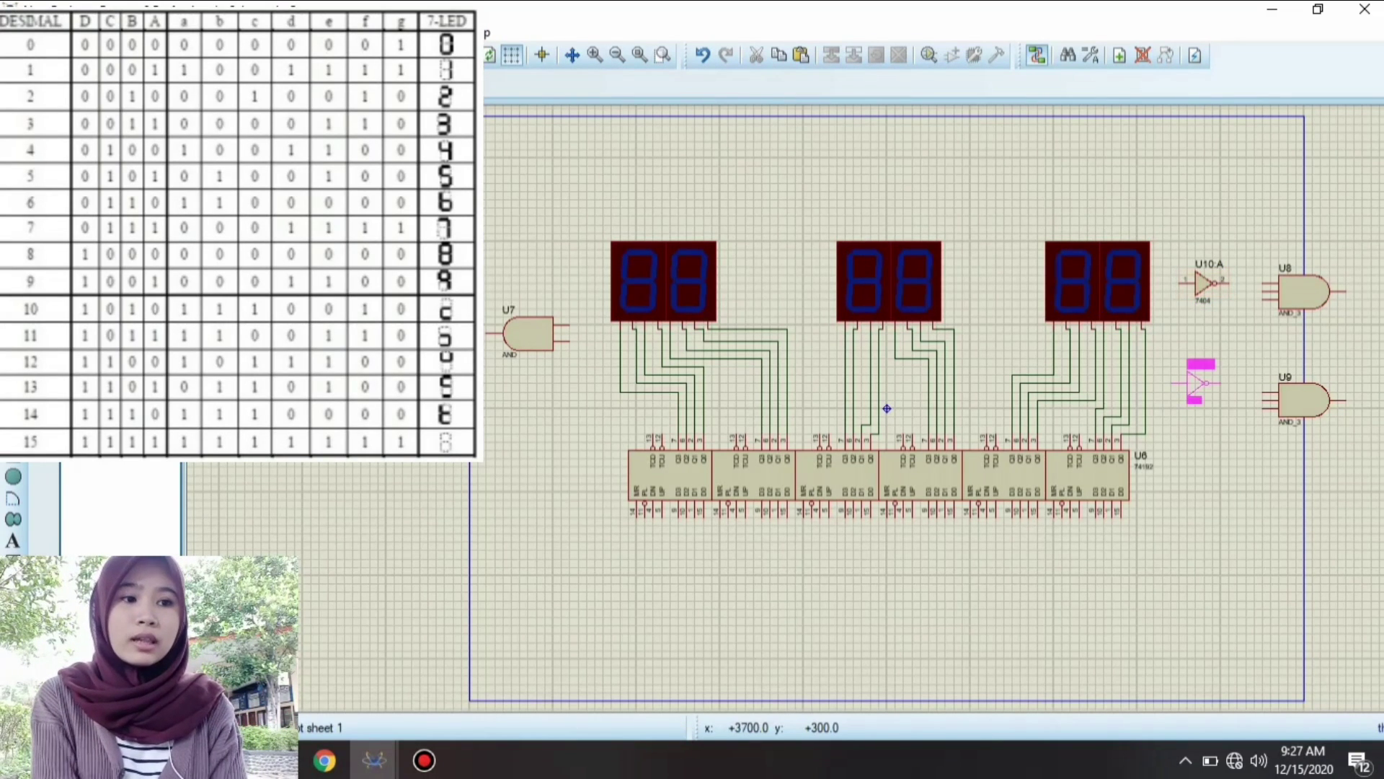
pyautogui.click(1196, 392)
pyautogui.click(1229, 283)
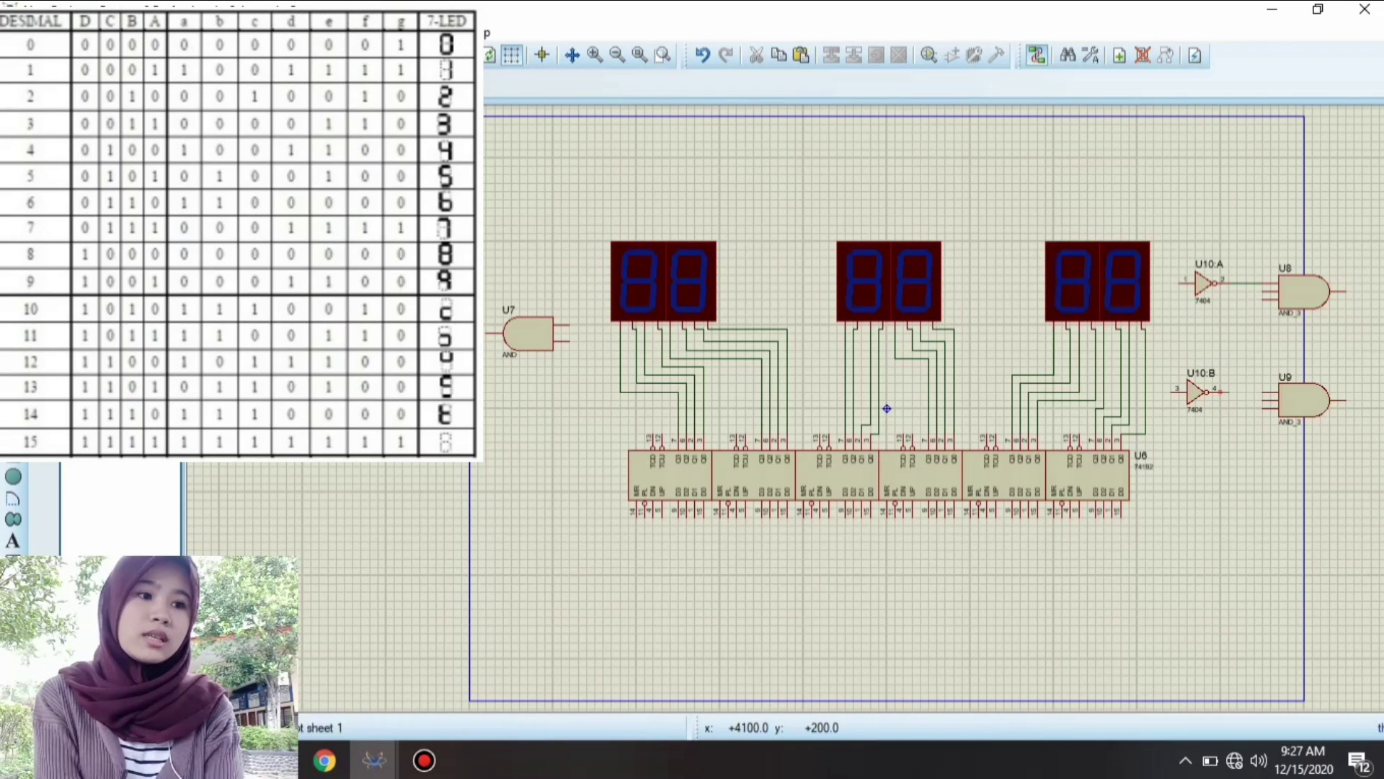
pyautogui.click(1263, 392)
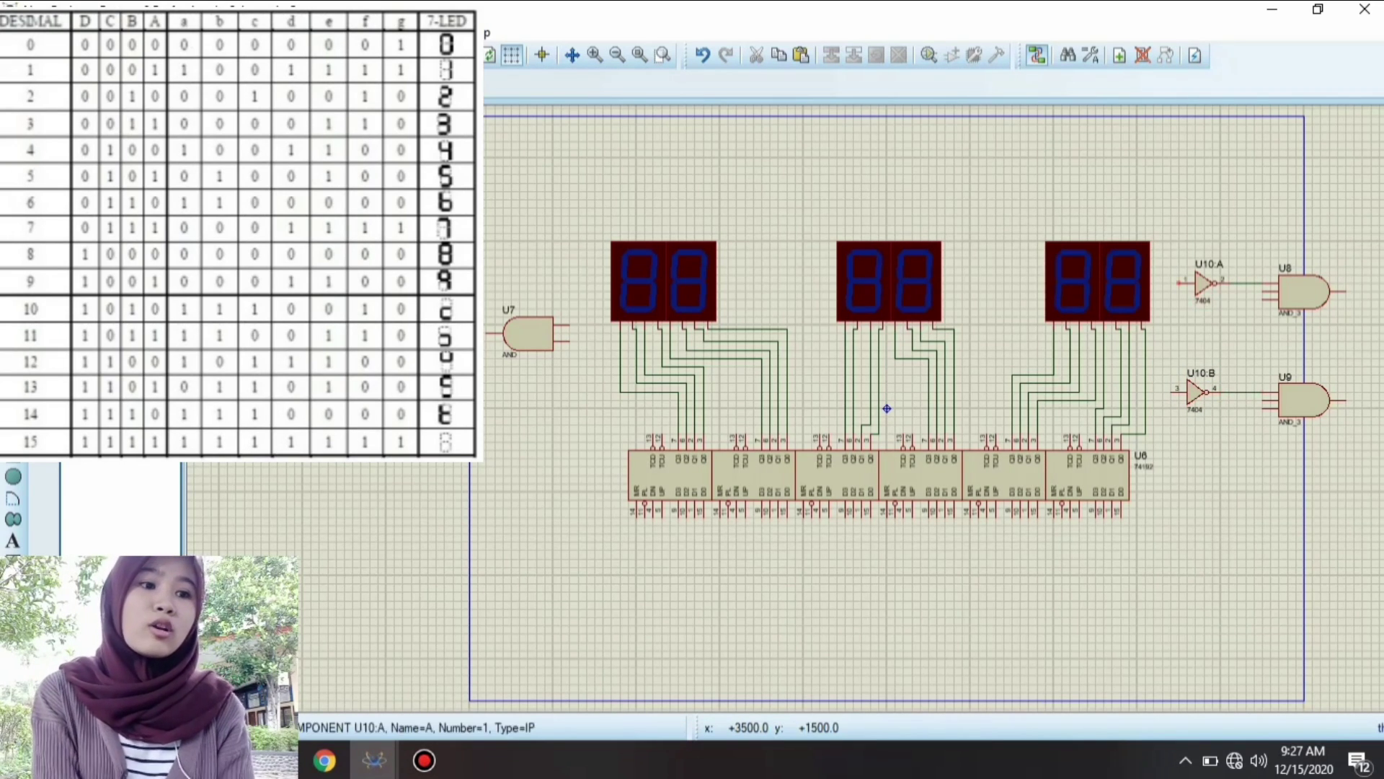
pyautogui.click(1180, 282)
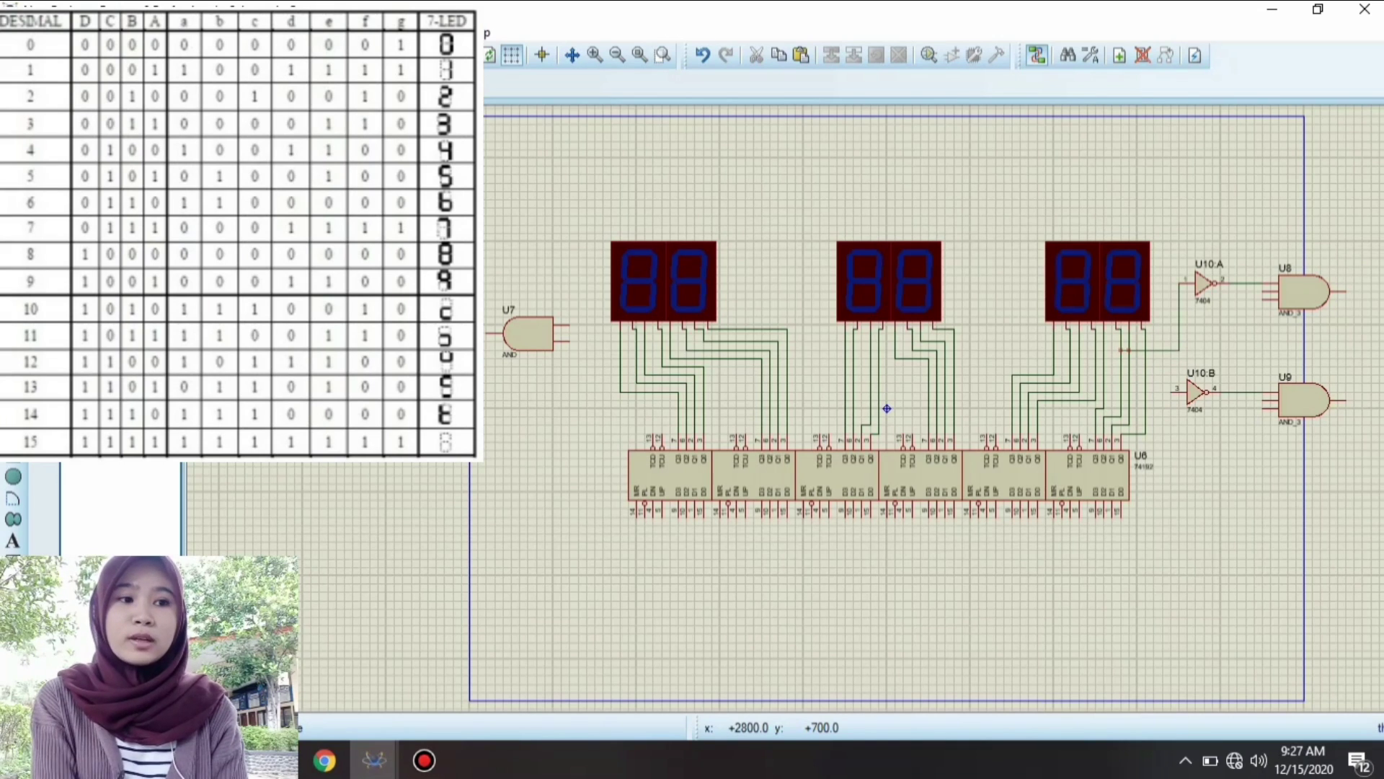
pyautogui.scroll(-2, 887, 408)
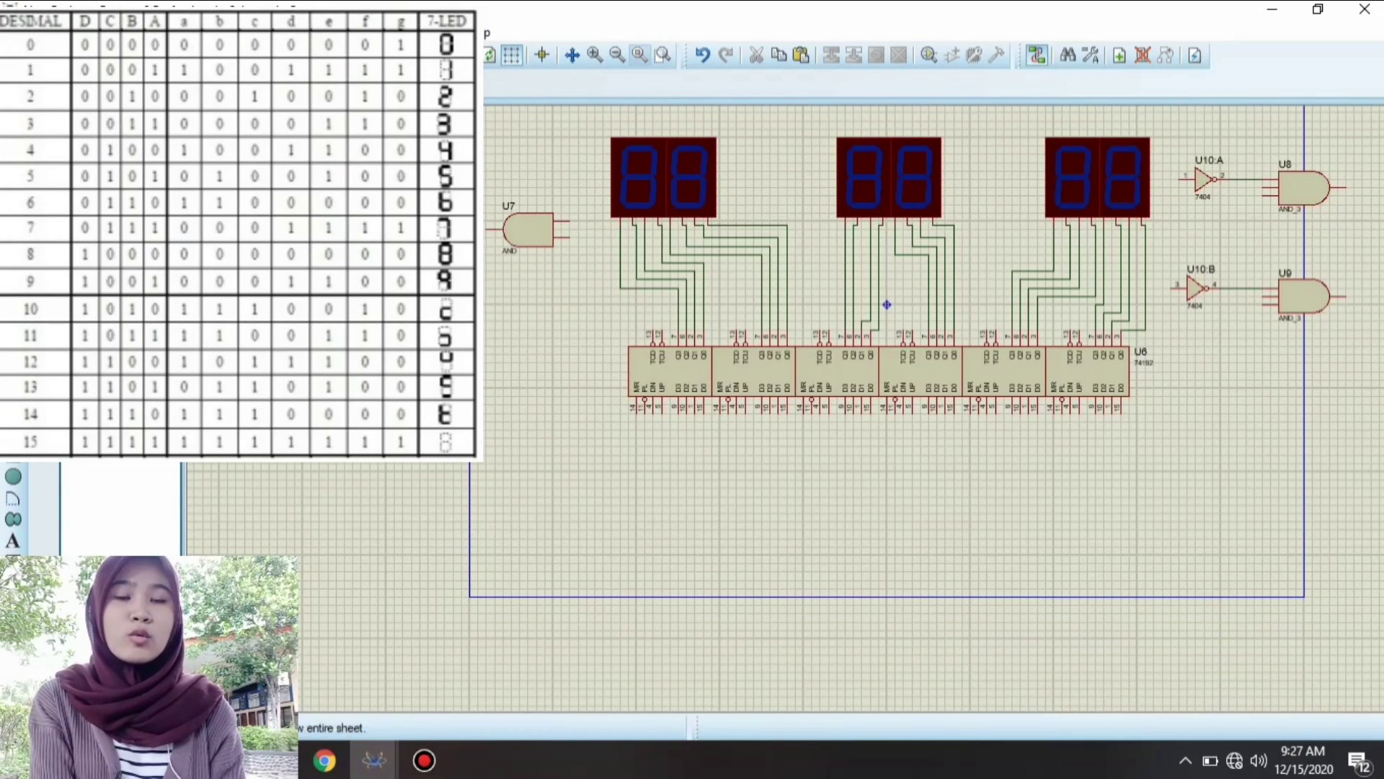
pyautogui.click(424, 760)
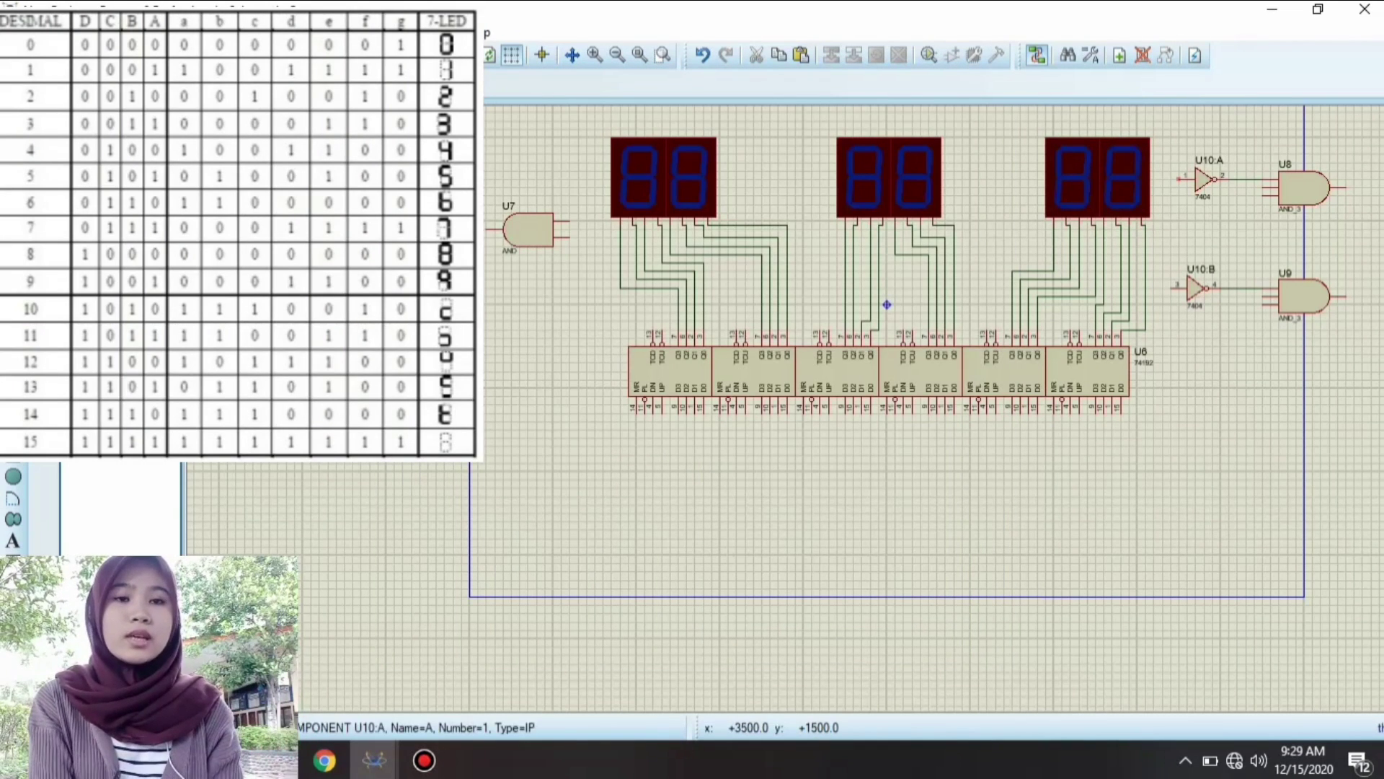
# - Wire the upper inverter's input to the fifth 74192's Q0 line, and the upper AND_3 gate's middle input to its Q1 line
pyautogui.click(1180, 177)
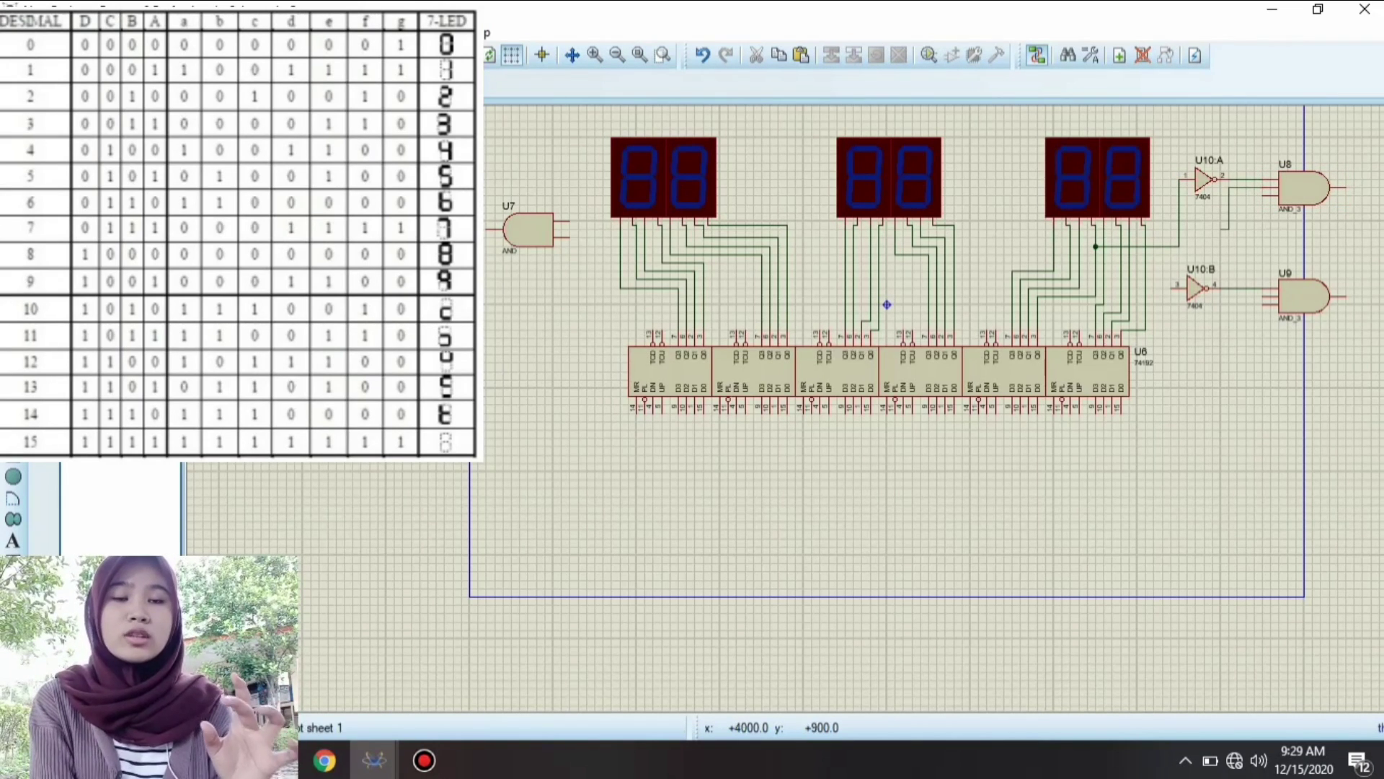
pyautogui.click(1263, 193)
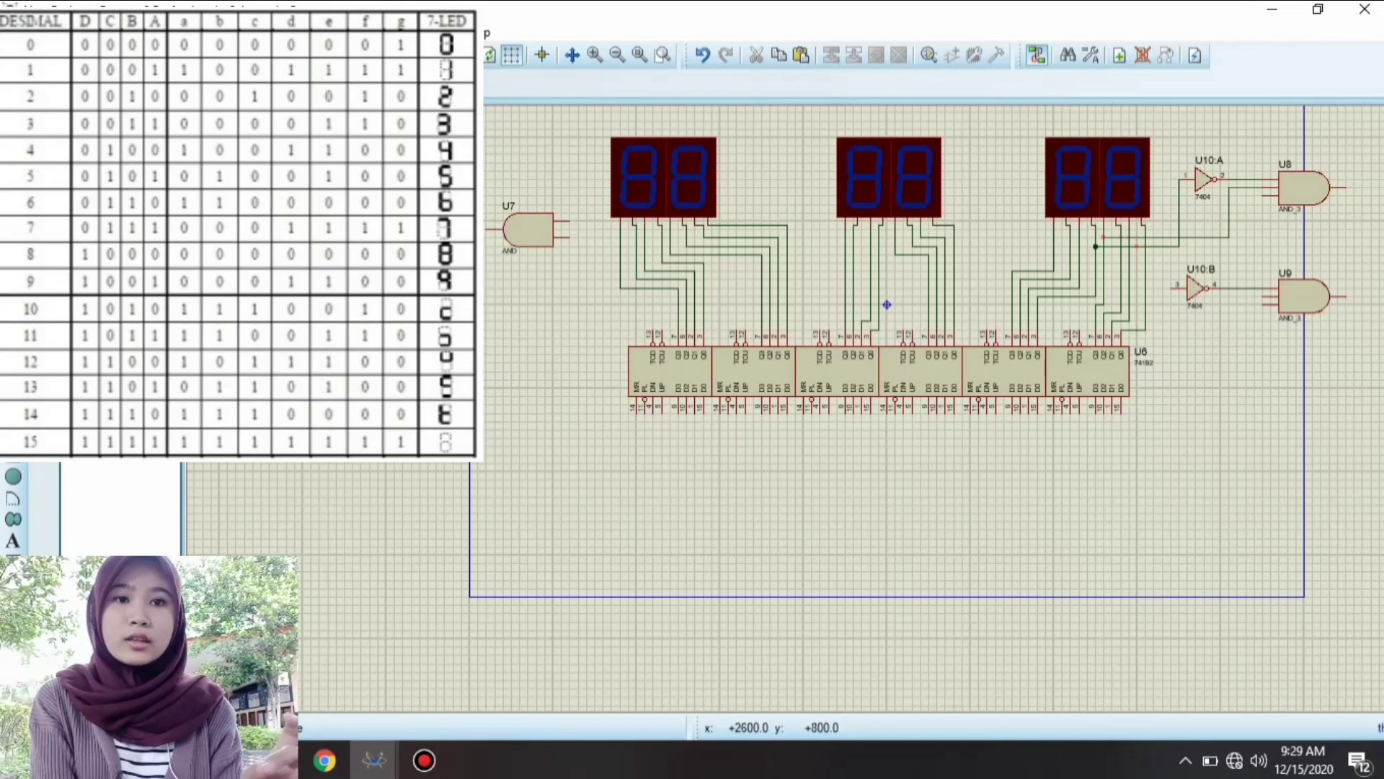
pyautogui.click(1079, 237)
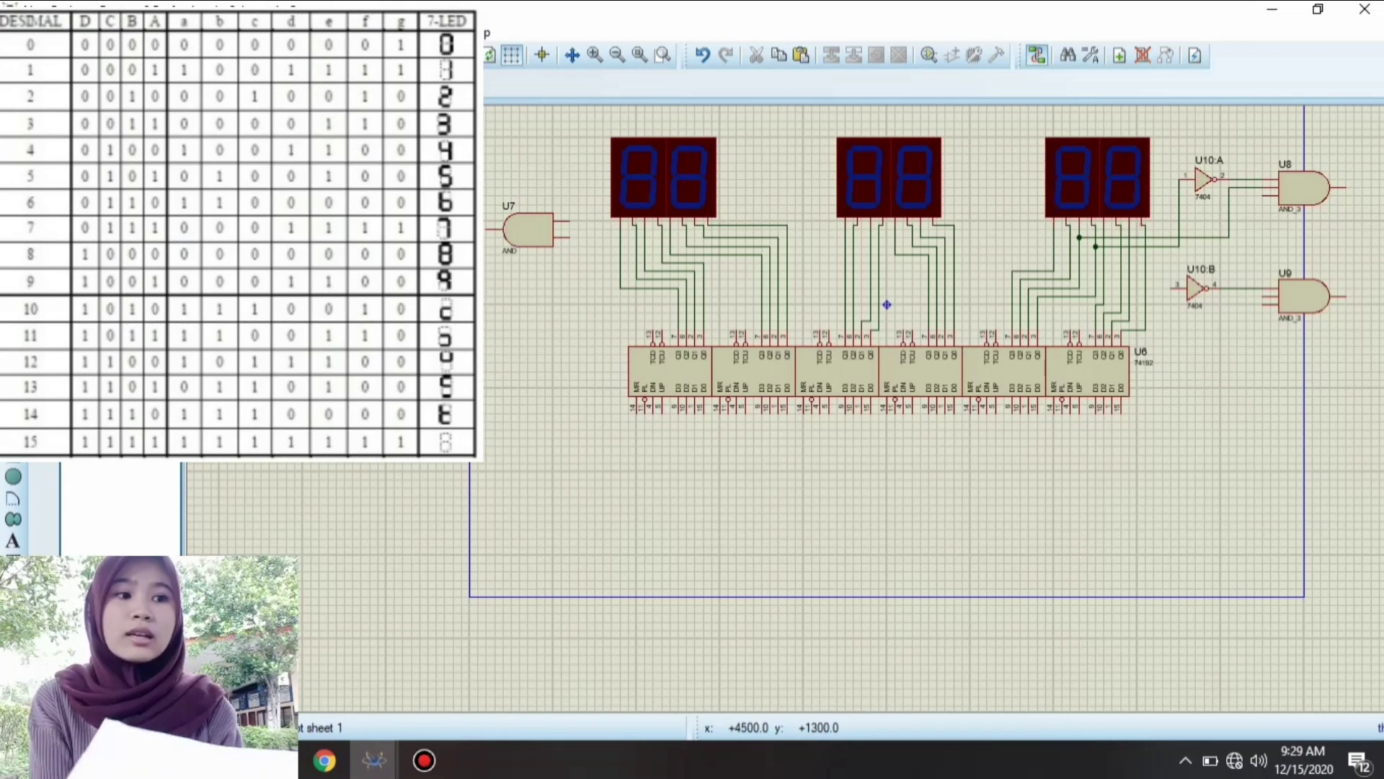
# - Finish wiring the upper AND_3 gate's lower input, and wire the lower inverter and AND_3 gate to the third 74192's Q0, Q1 and Q2 lines
pyautogui.click(1263, 196)
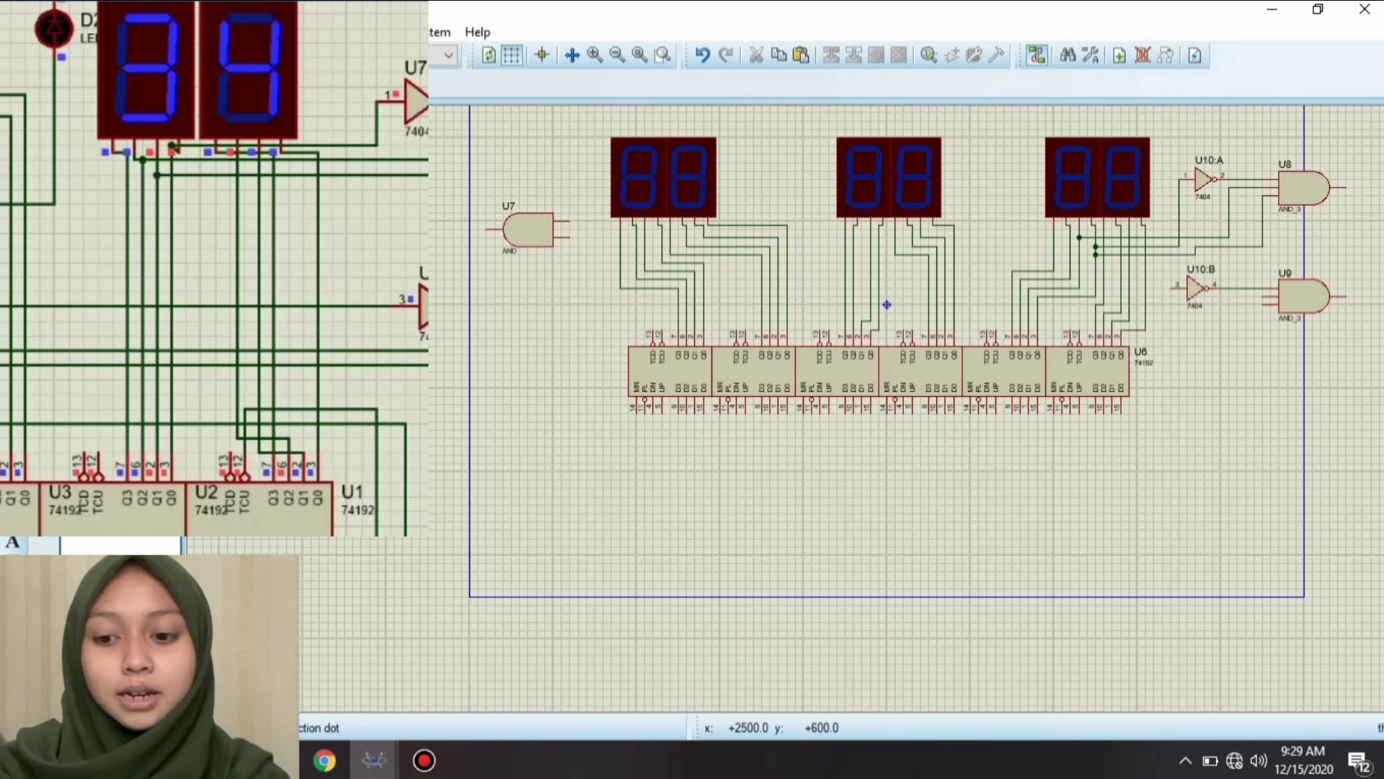
pyautogui.click(1262, 247)
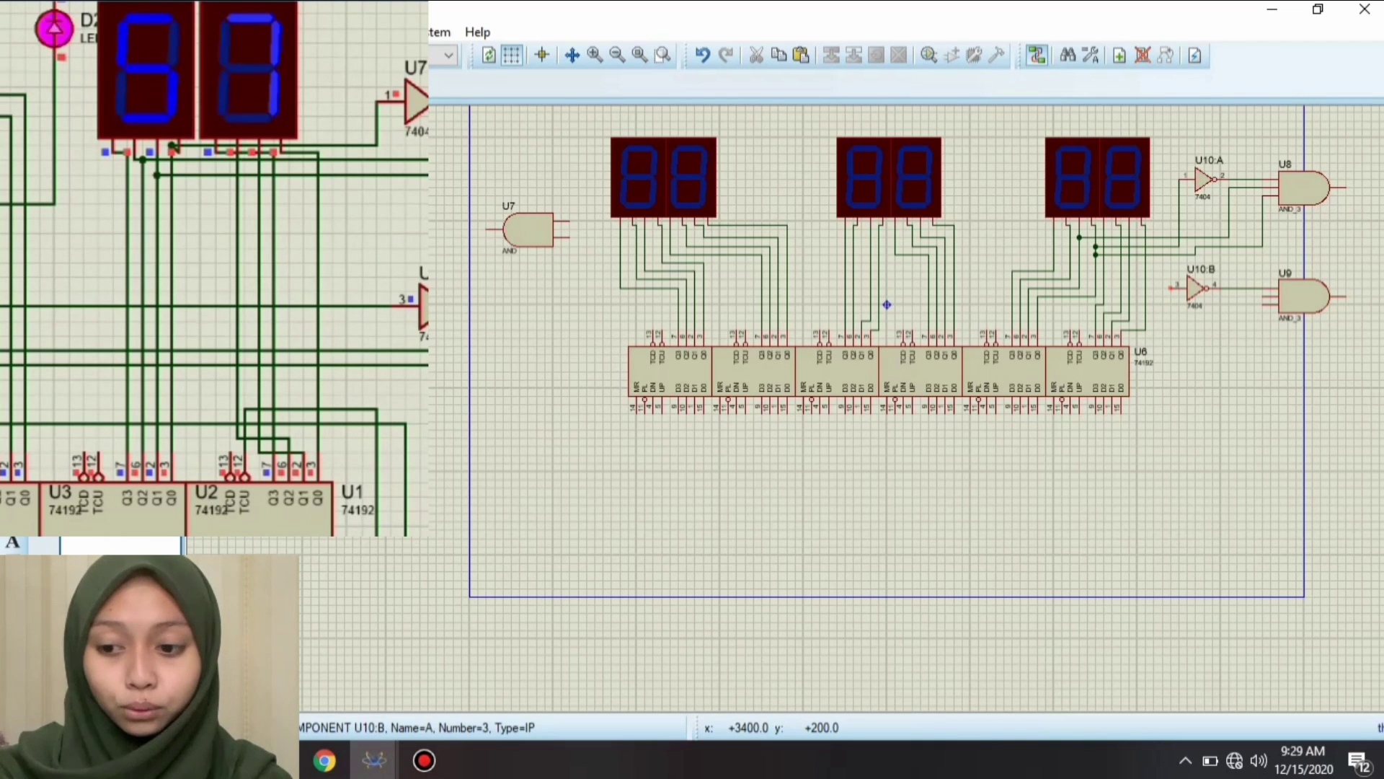
pyautogui.click(1172, 288)
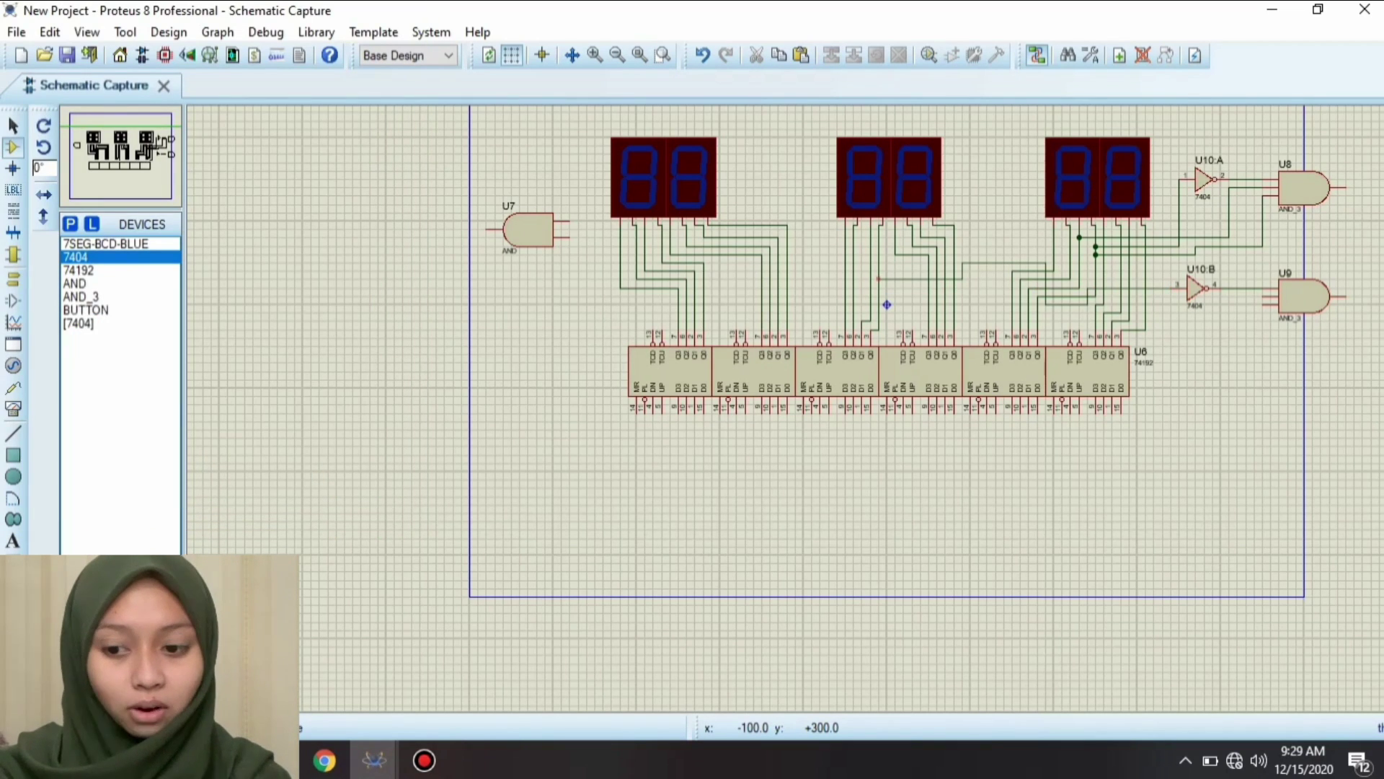
pyautogui.click(878, 279)
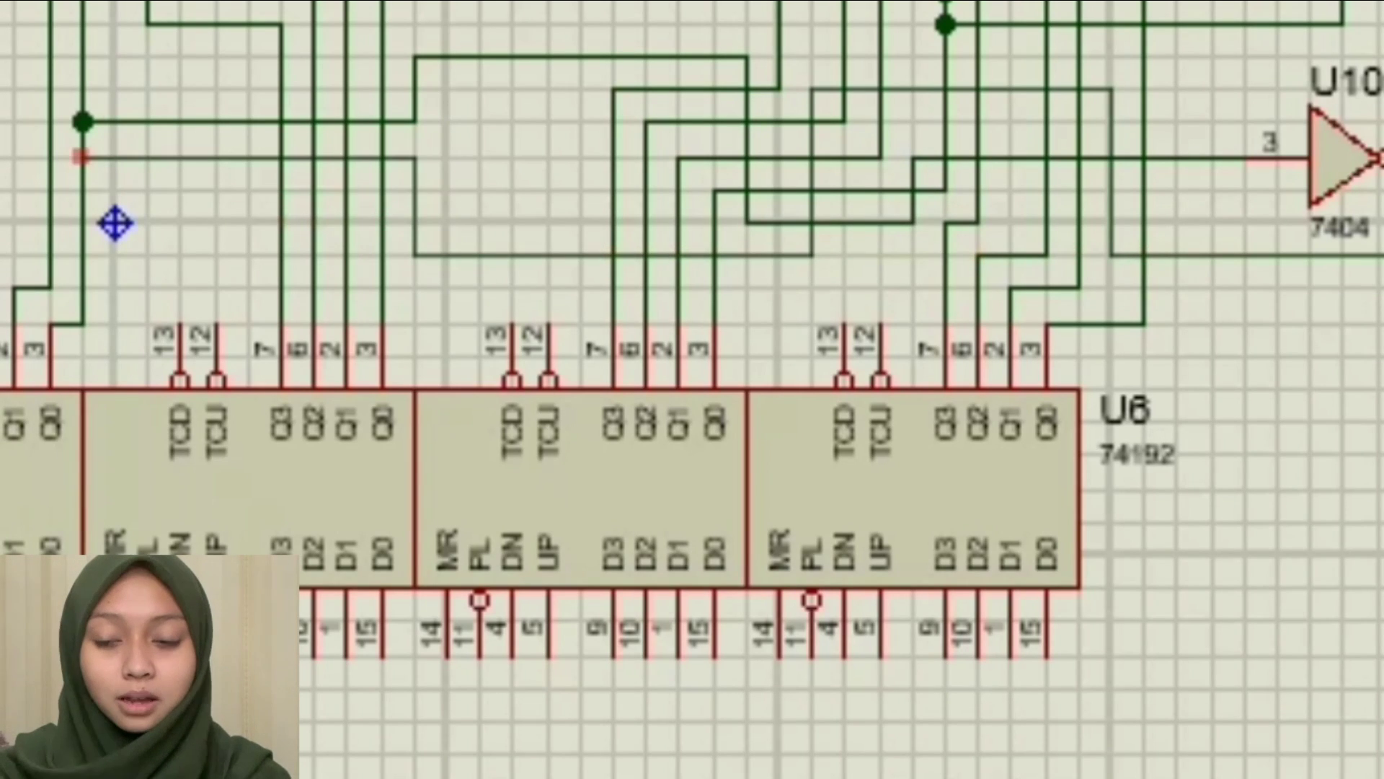
pyautogui.click(48, 157)
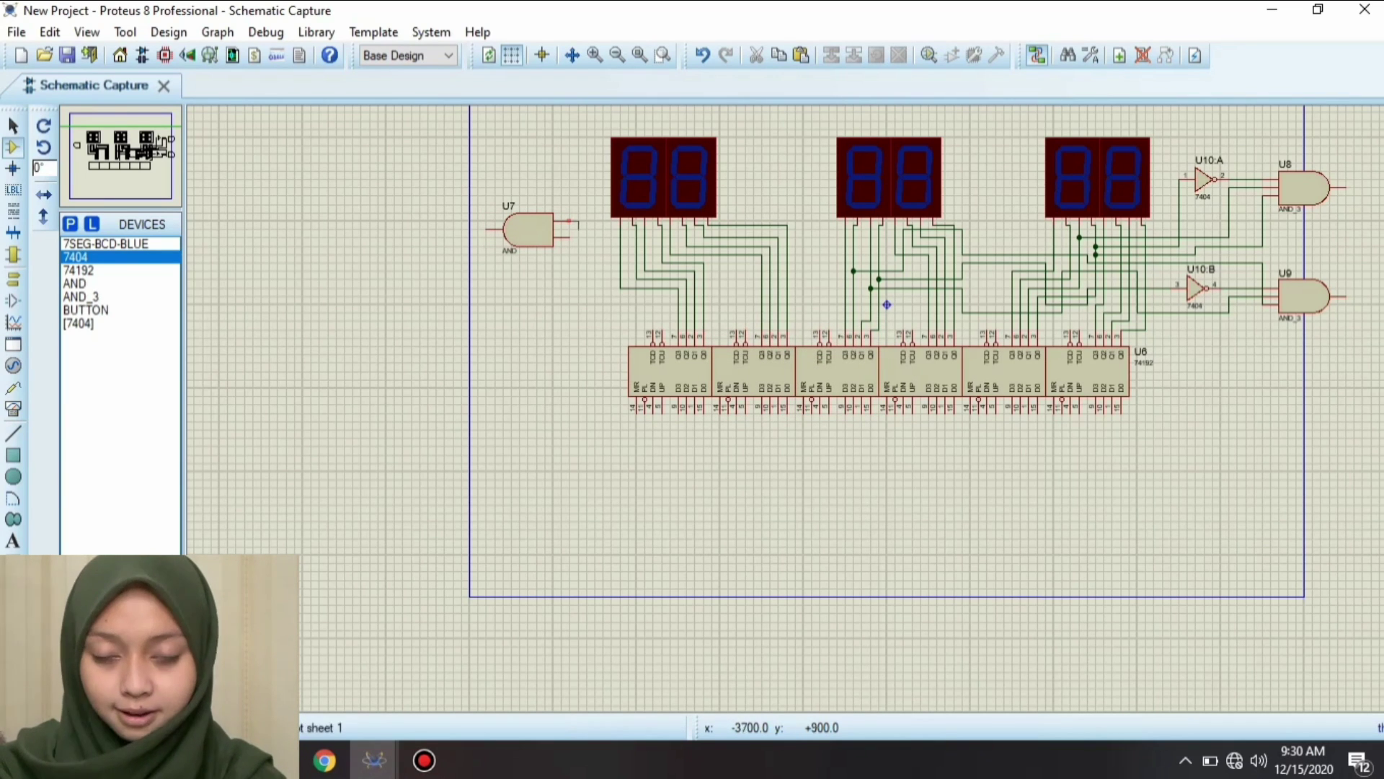
pyautogui.click(570, 220)
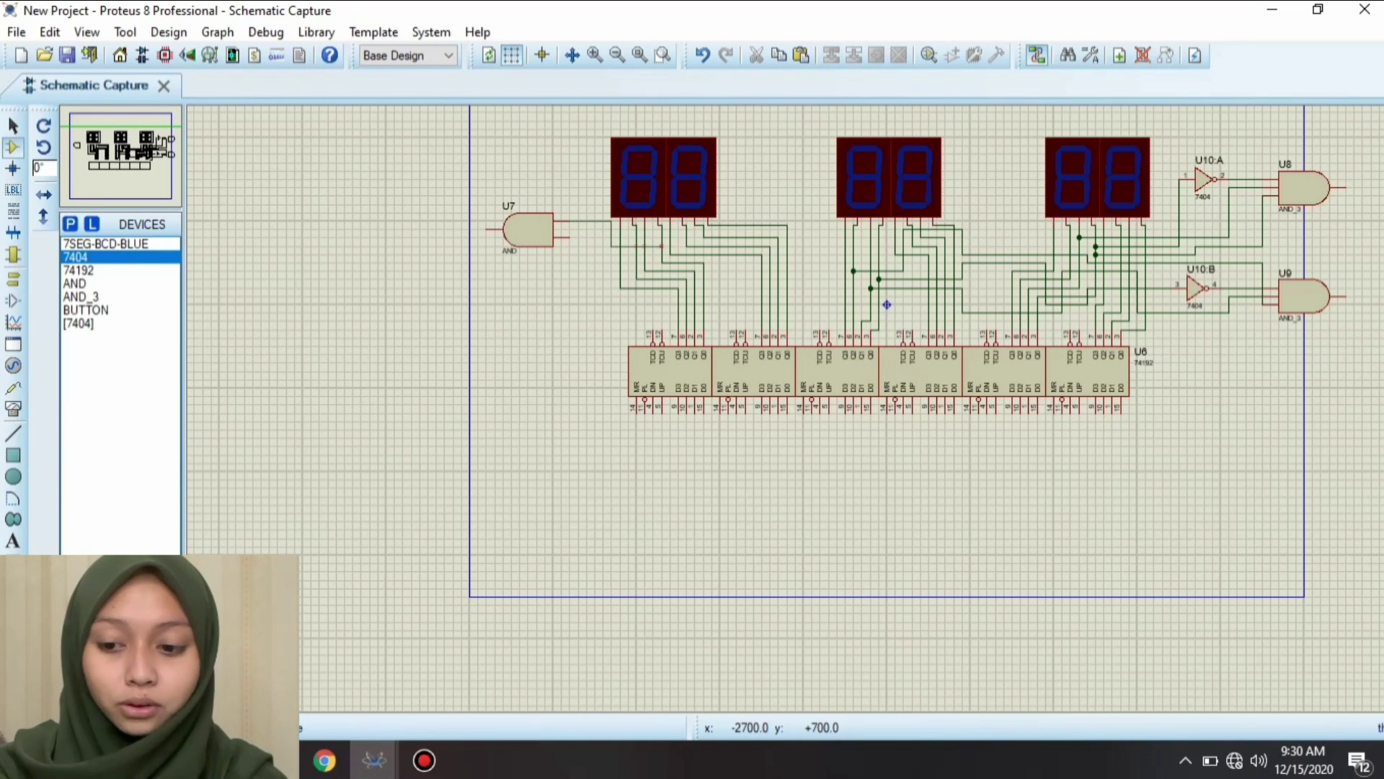
pyautogui.rightClick(661, 246)
pyautogui.rightClick(669, 237)
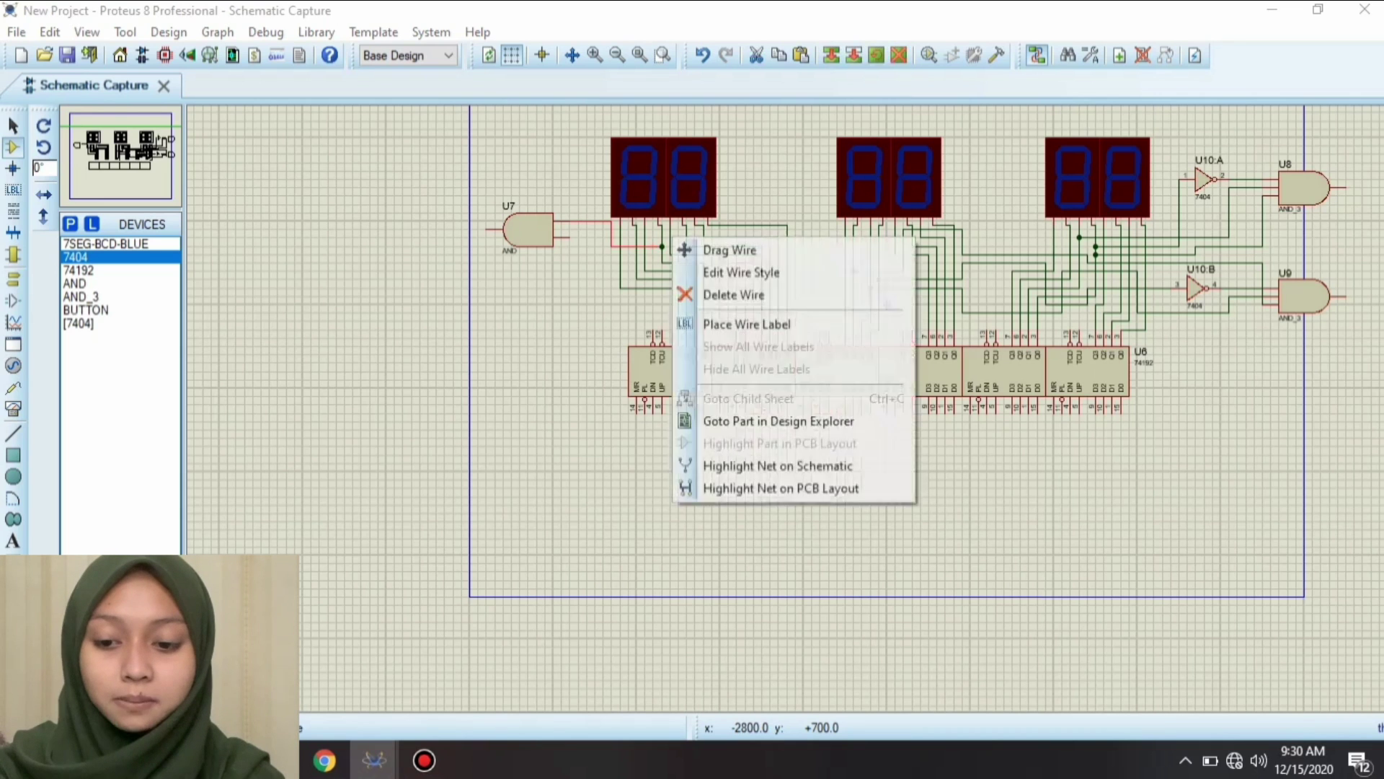
pyautogui.click(733, 294)
# - Wire the two-input AND gate's inputs to the first 74192's Q1 and the second's Q2 line, and its output to the second 74192's MR pin
pyautogui.click(569, 220)
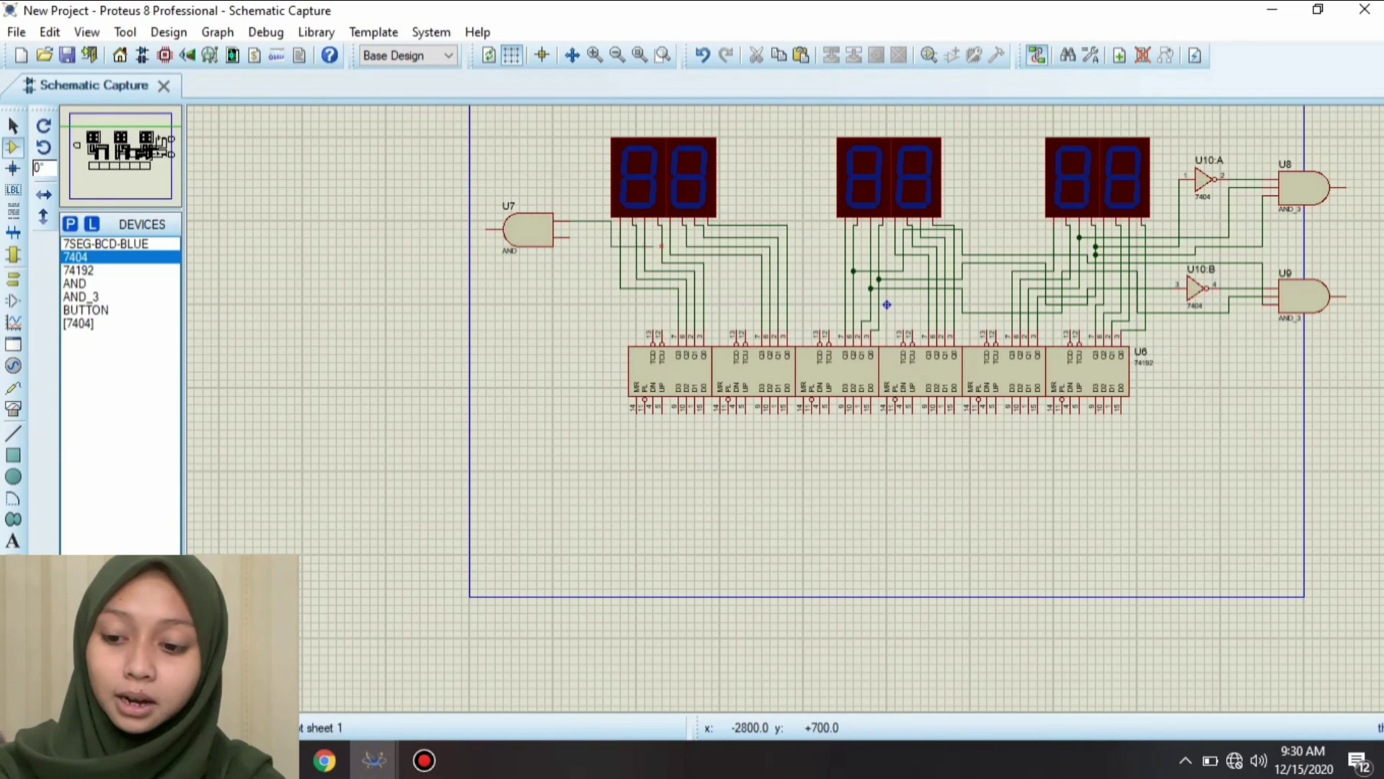
pyautogui.click(645, 246)
pyautogui.click(569, 221)
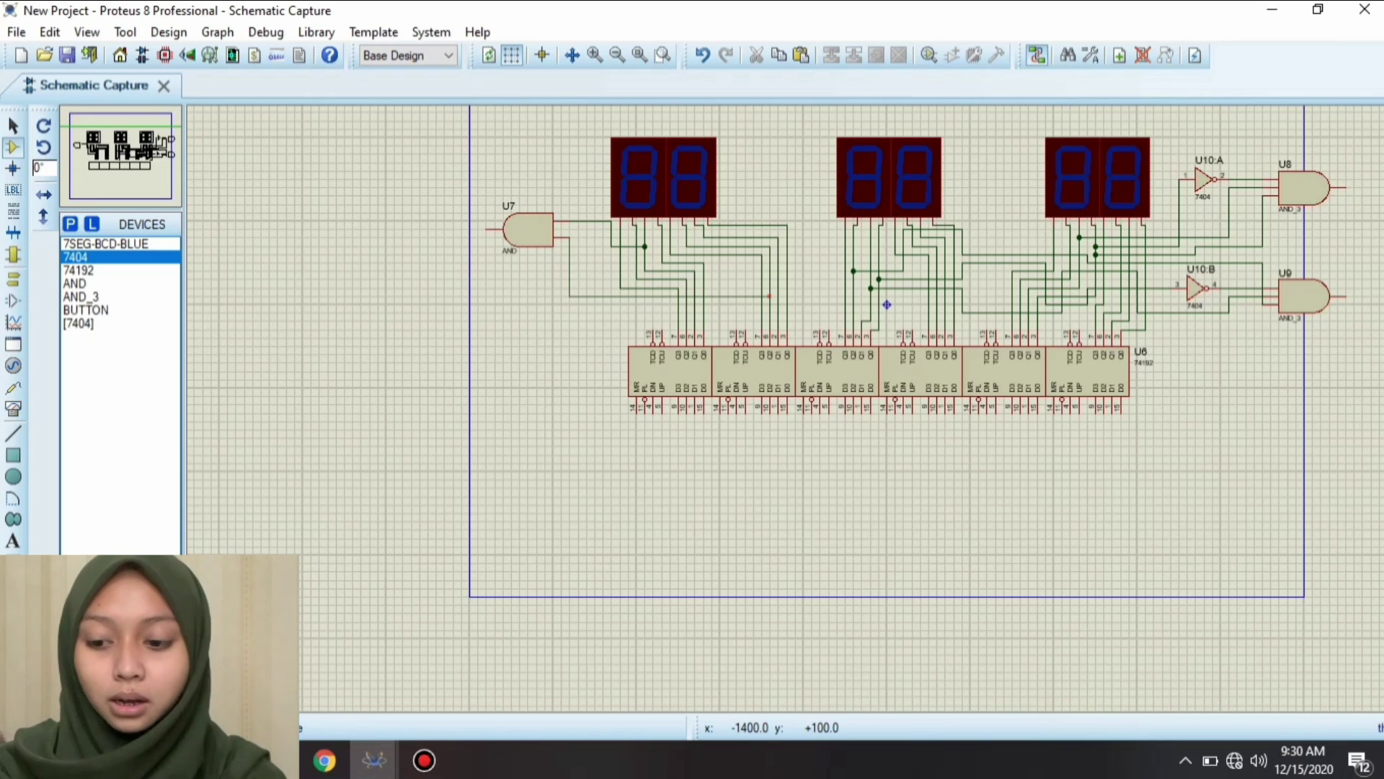
pyautogui.click(770, 295)
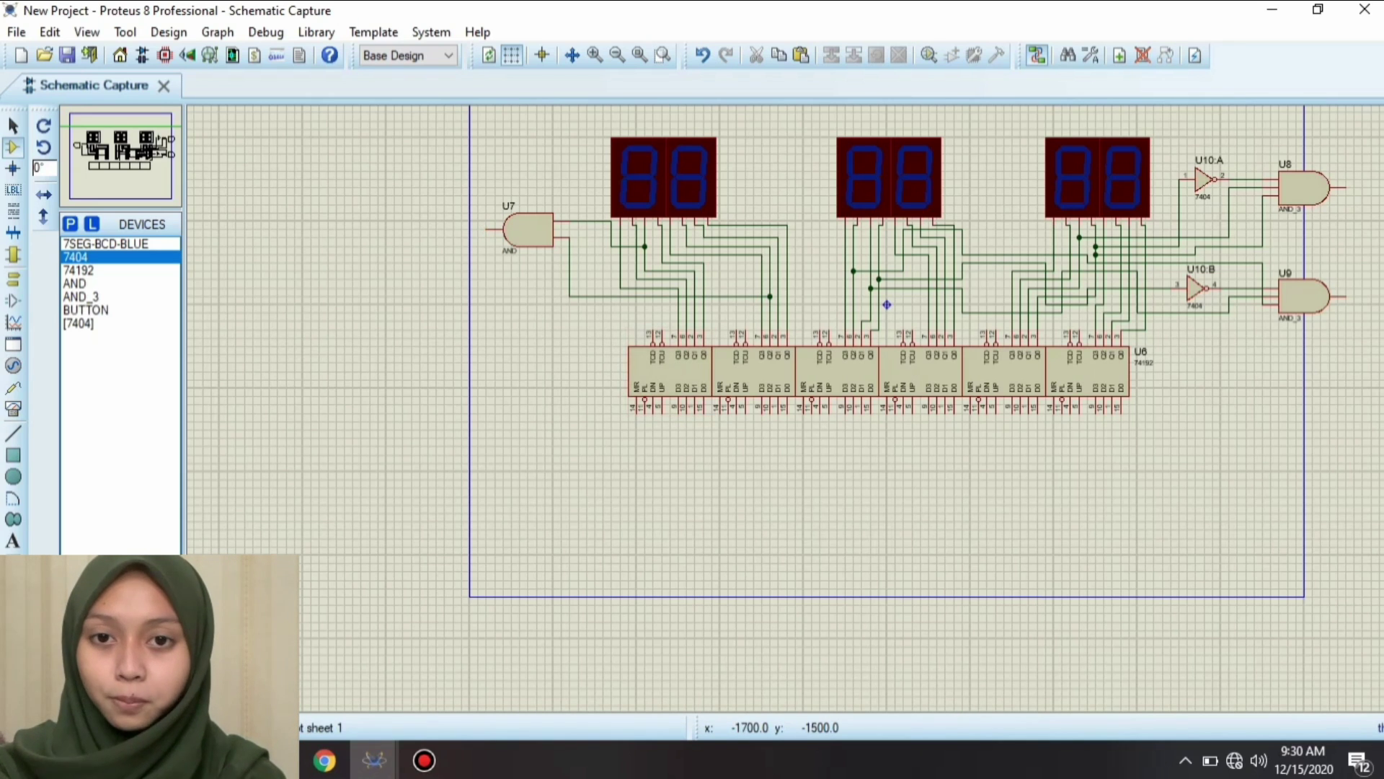
pyautogui.click(719, 413)
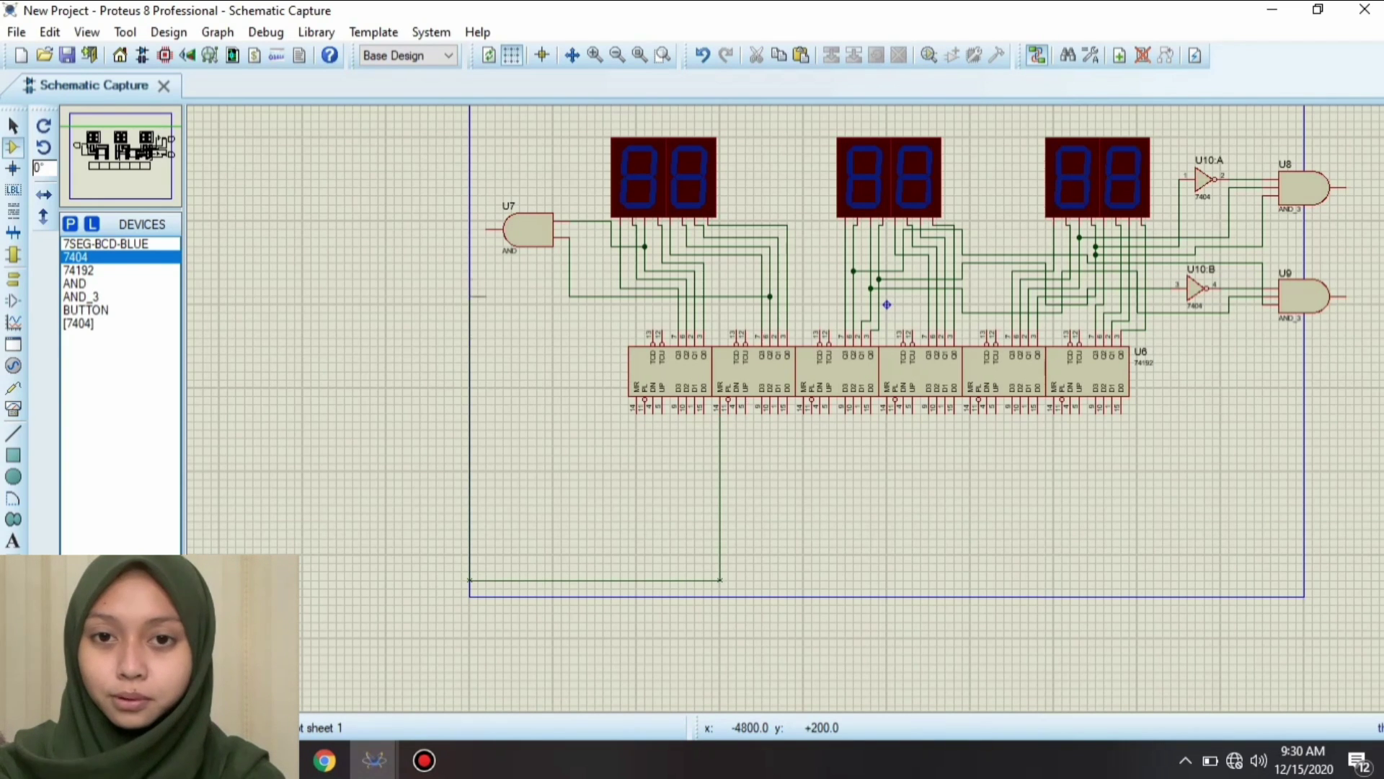
pyautogui.click(490, 229)
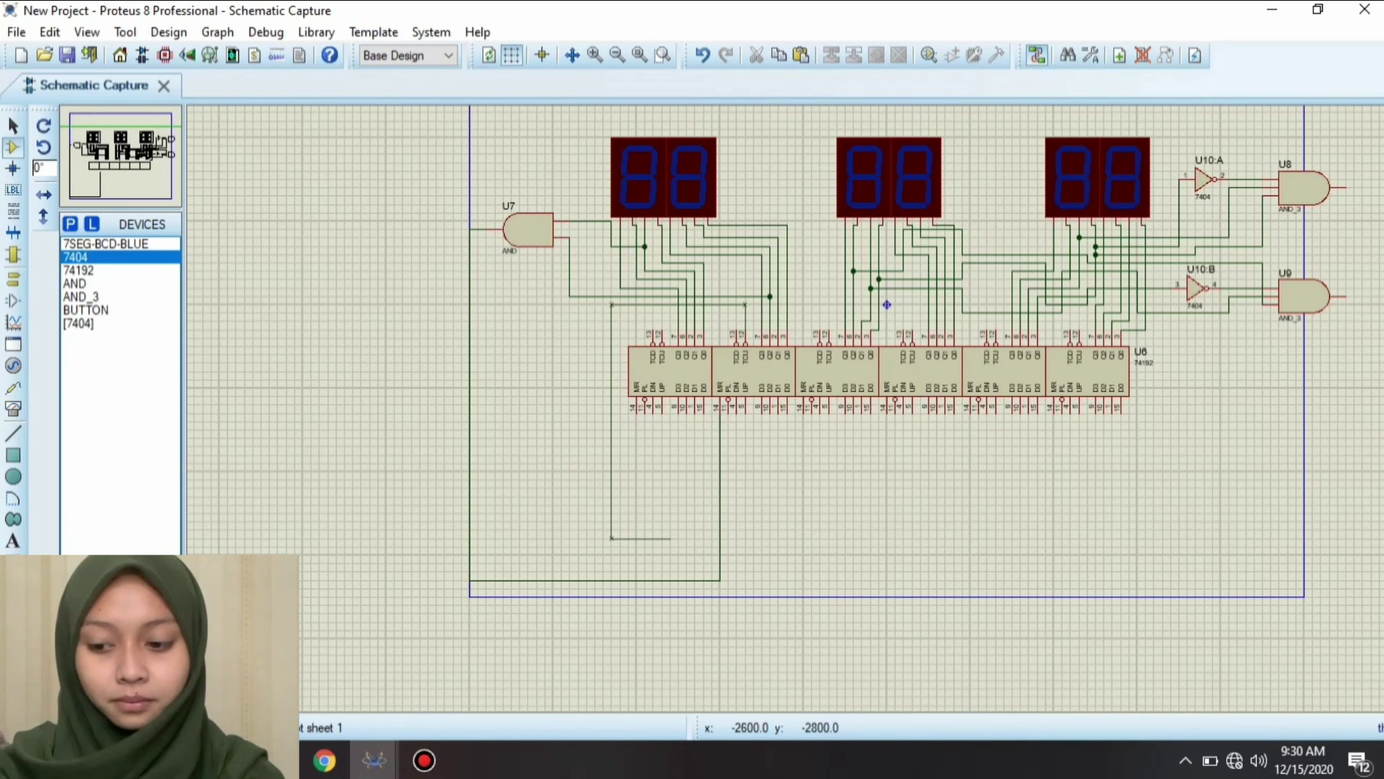
# - Wire the TCU outputs of the second, fourth and sixth 74192 to the UP inputs of the first, third and fifth respectively
pyautogui.click(670, 415)
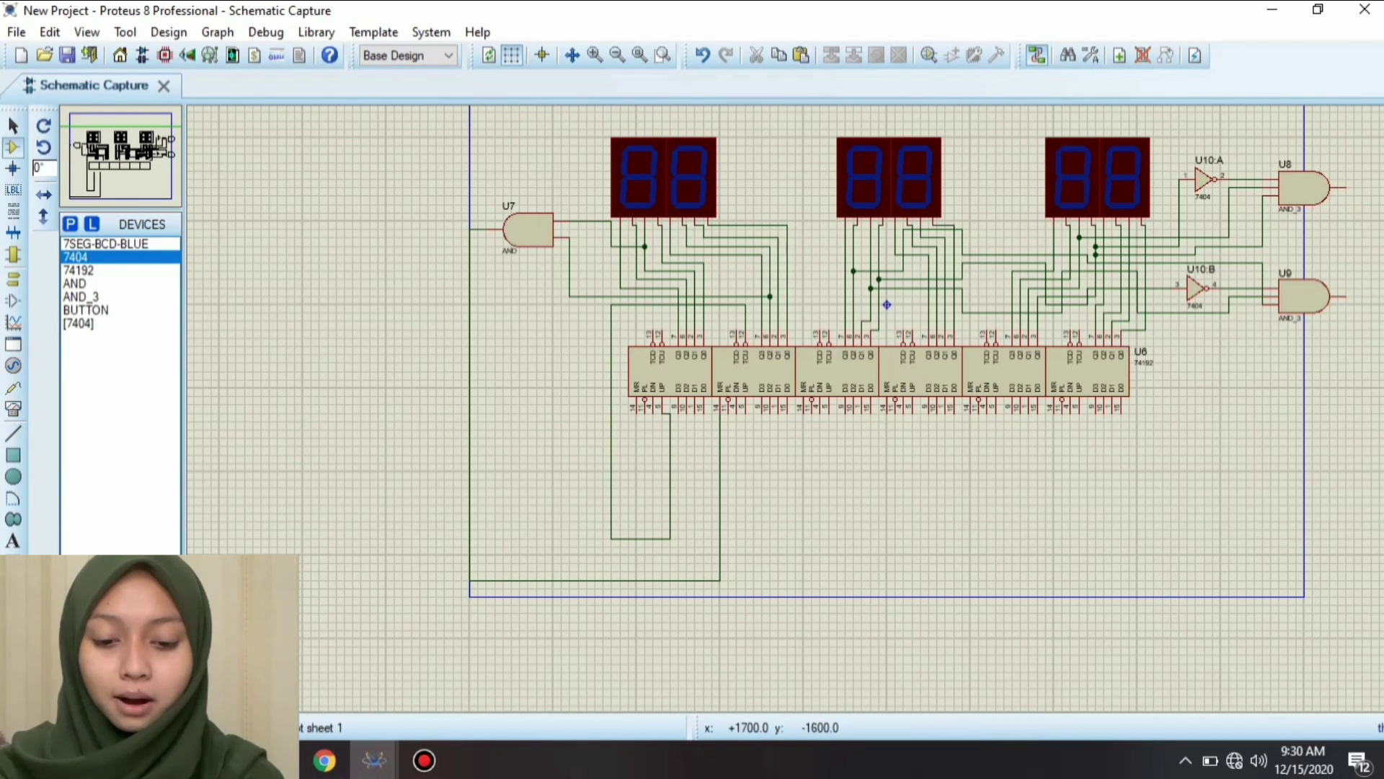
pyautogui.click(913, 332)
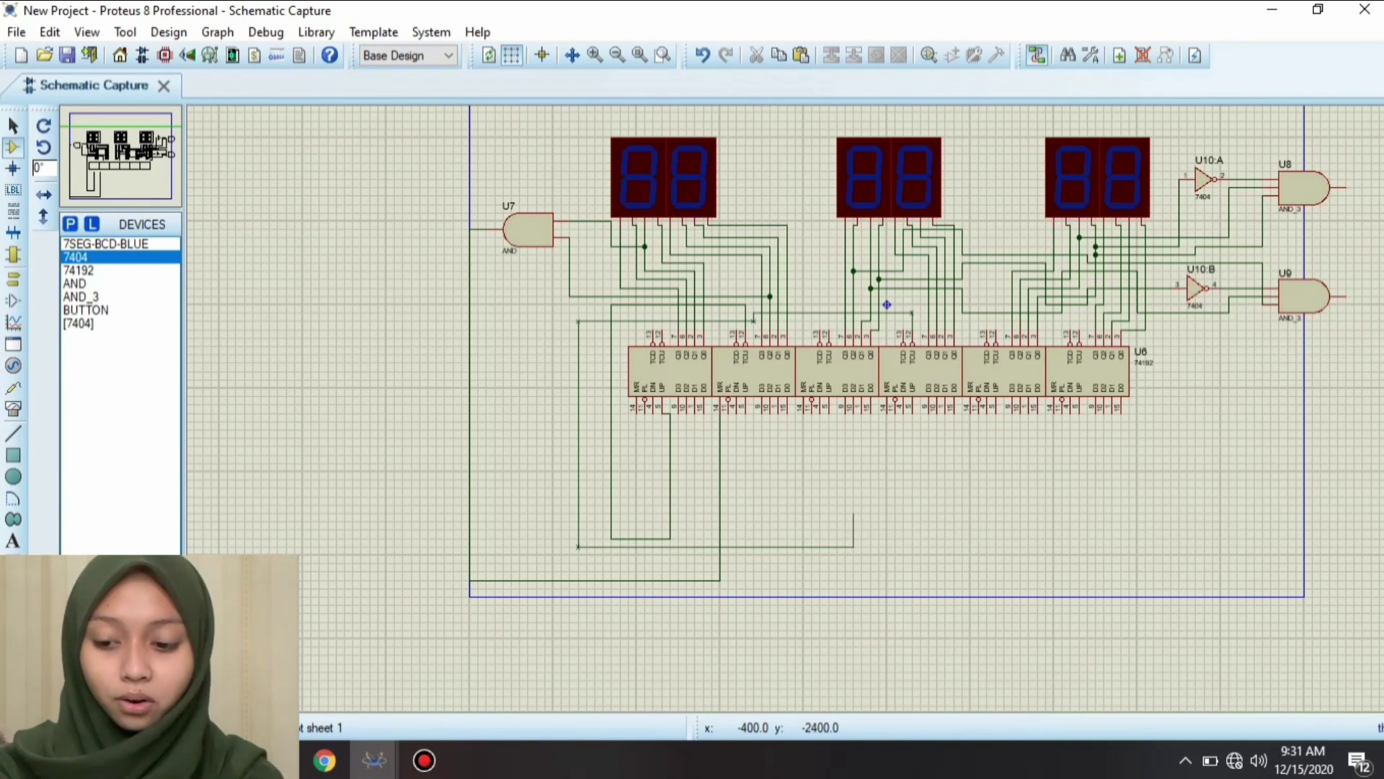
pyautogui.click(829, 414)
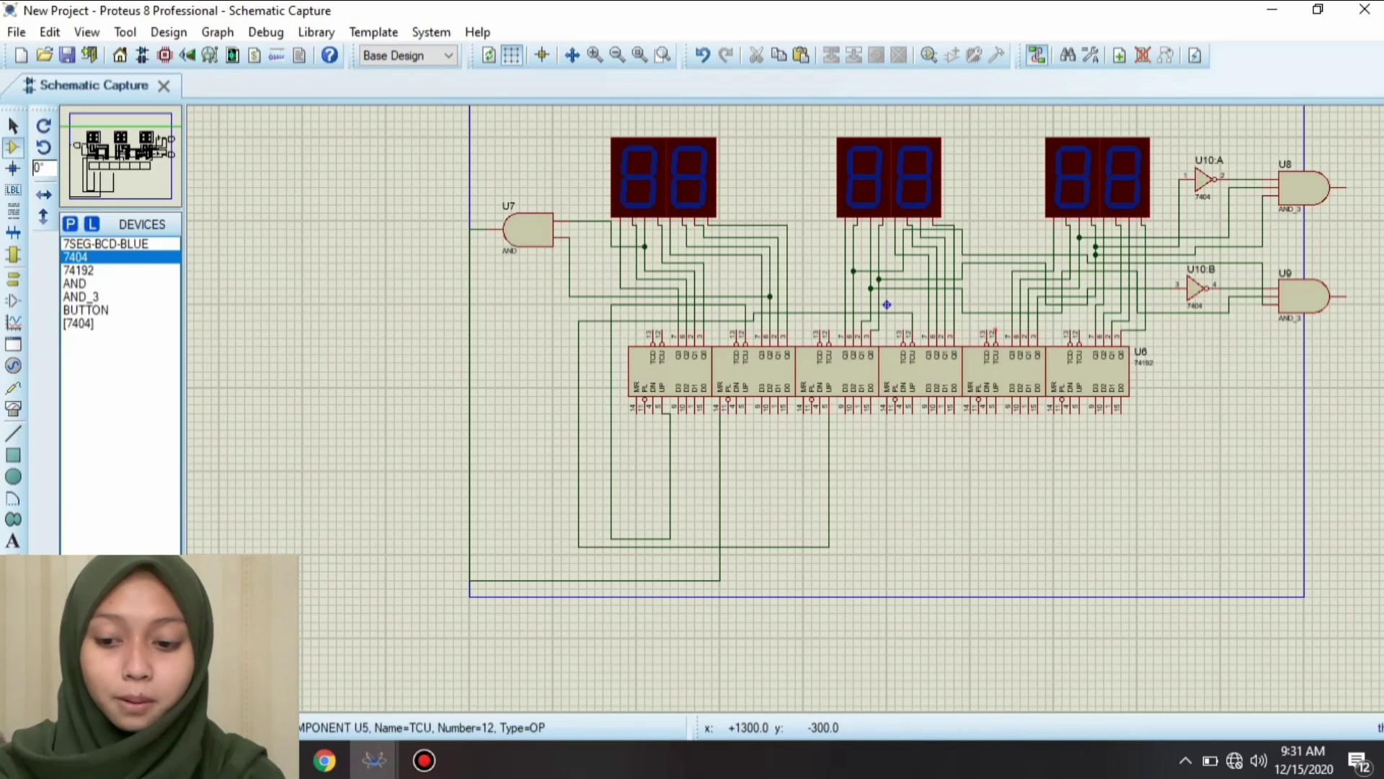
pyautogui.click(1045, 414)
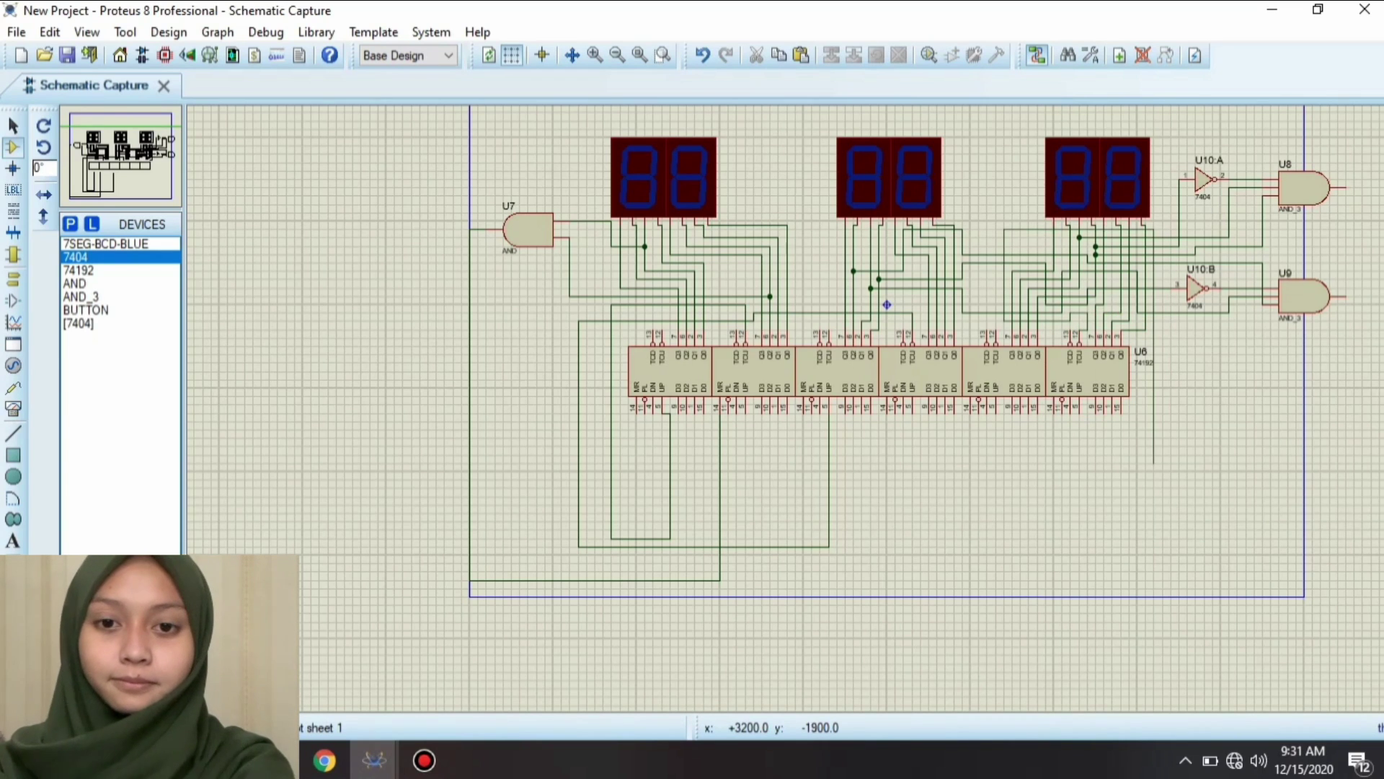
pyautogui.click(1153, 471)
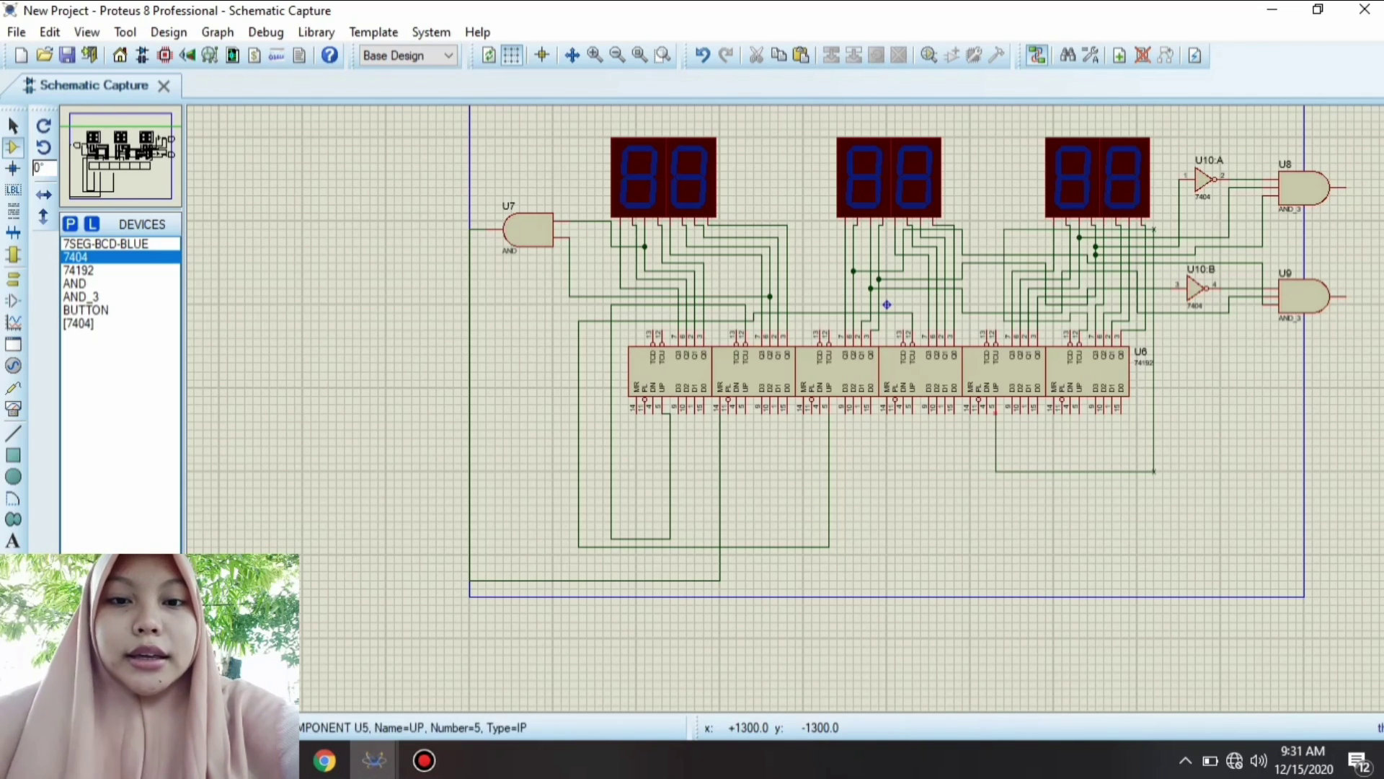
pyautogui.click(995, 410)
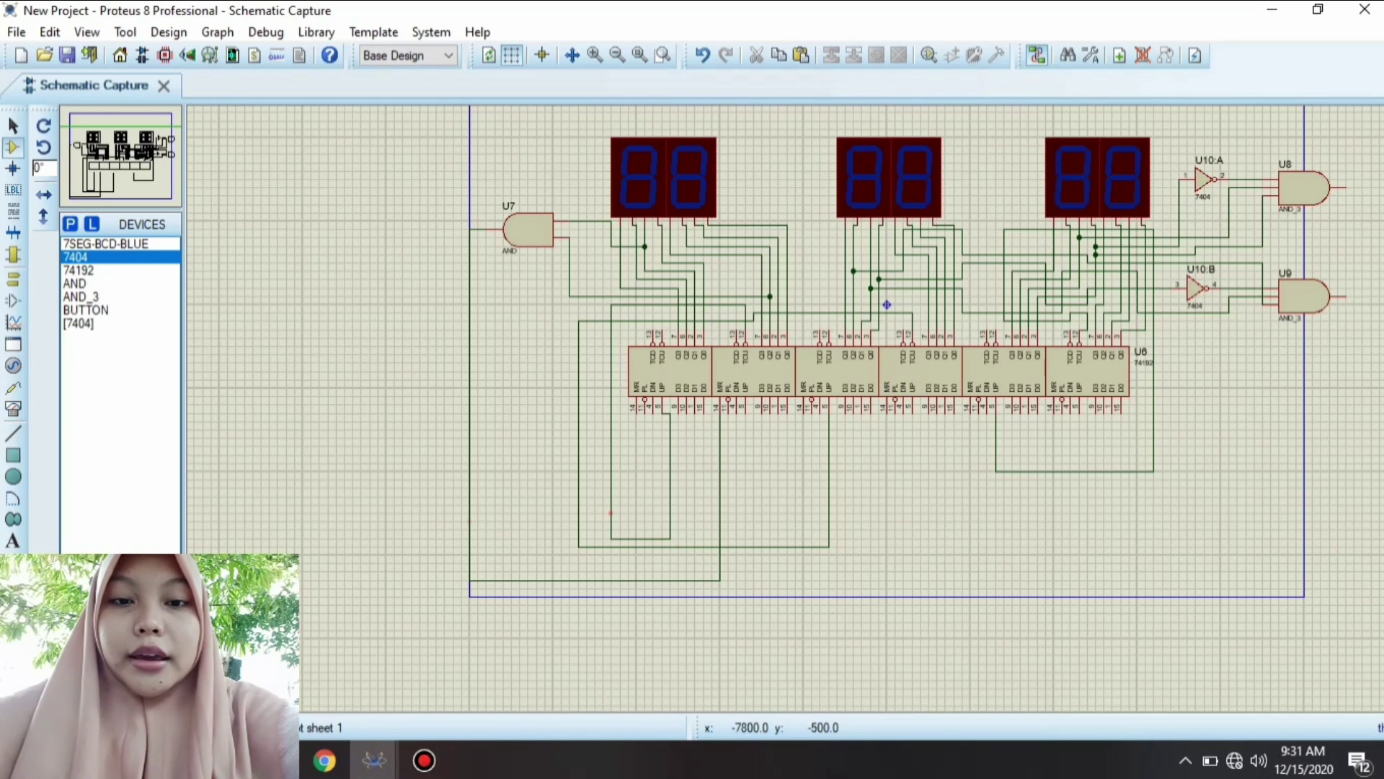
# - Place six POWER terminals in a row, one beneath the PL pin of each 74192
pyautogui.click(13, 255)
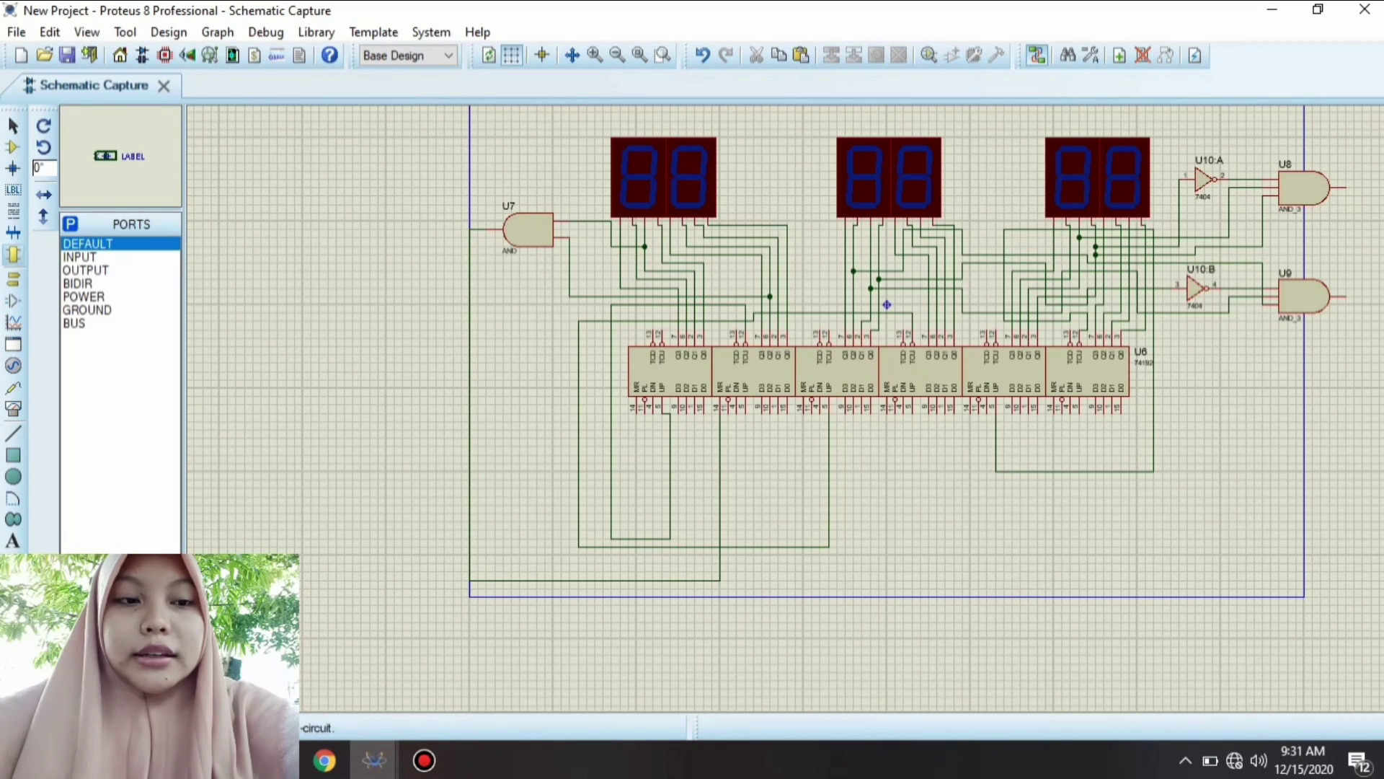
pyautogui.click(13, 279)
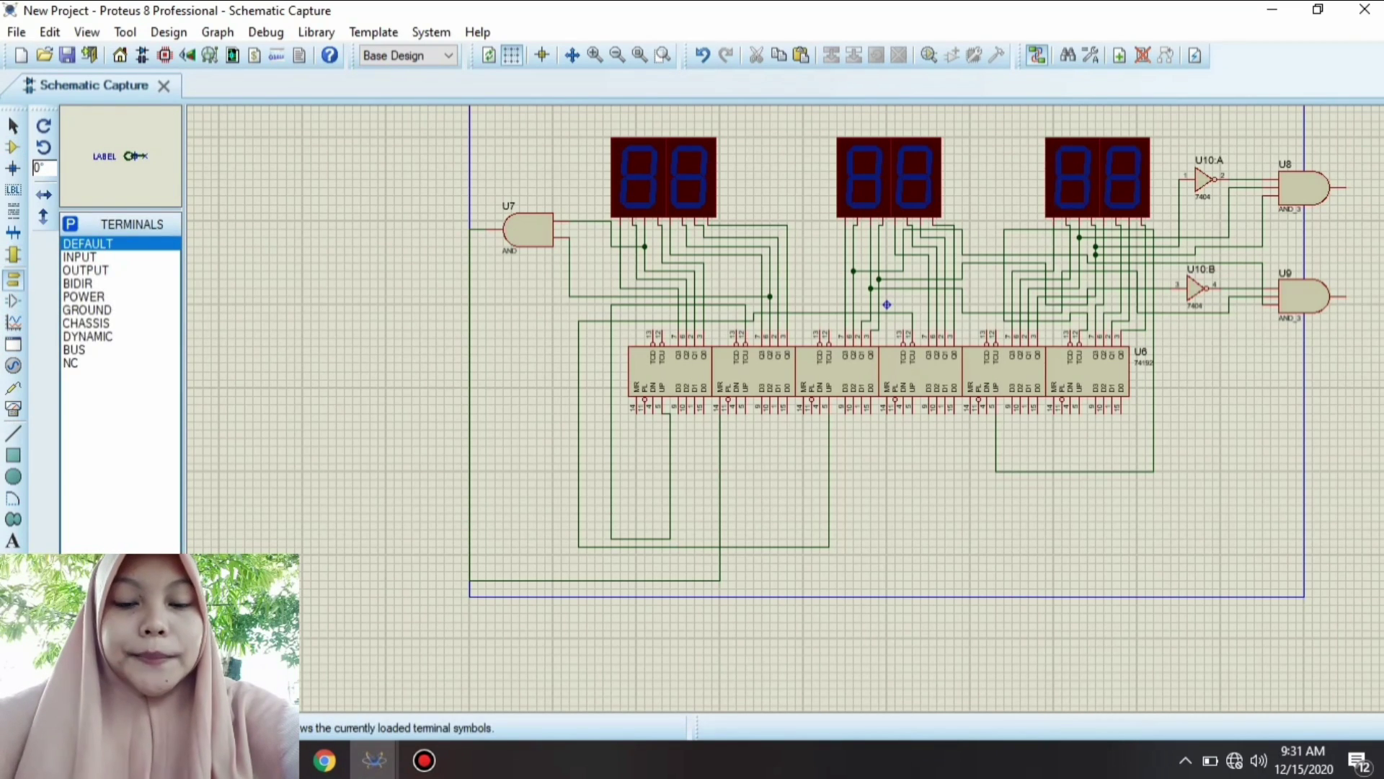
pyautogui.click(83, 296)
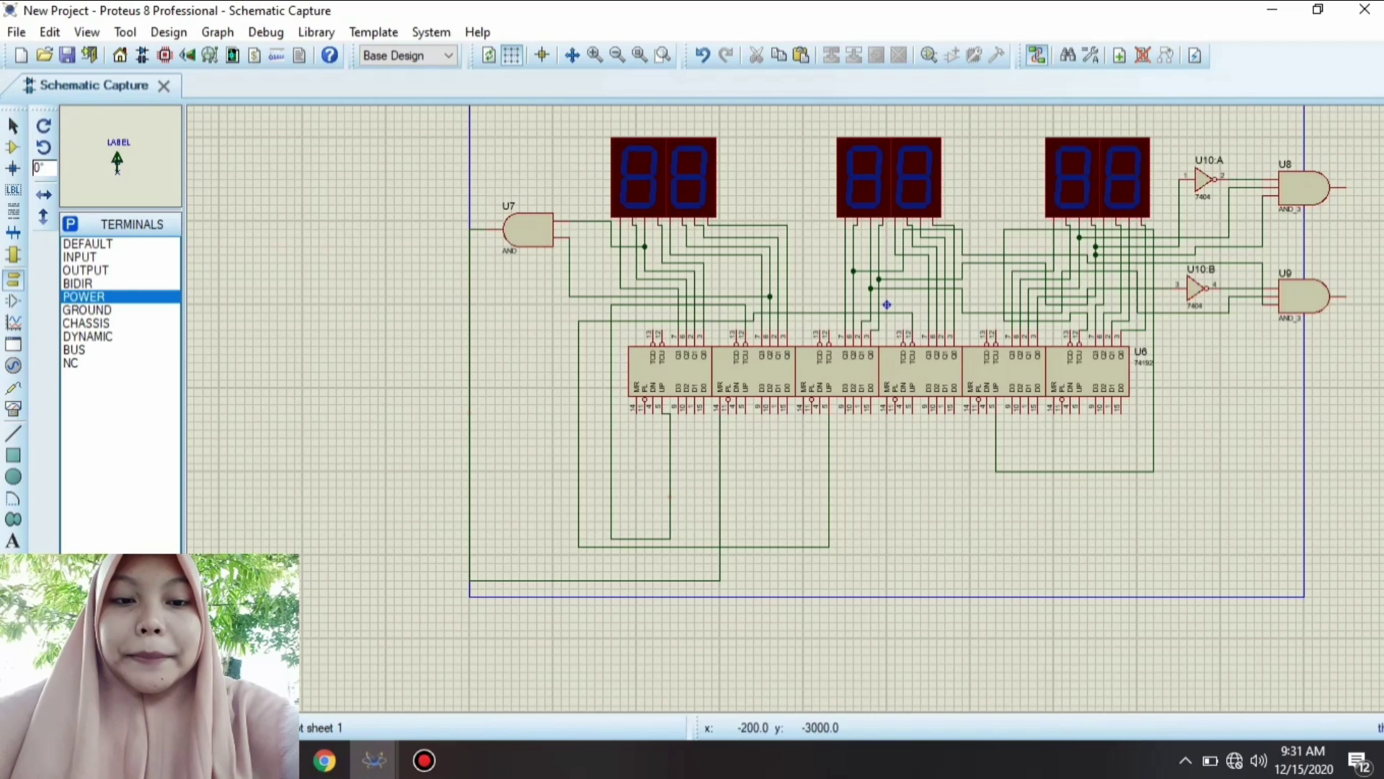
pyautogui.click(645, 435)
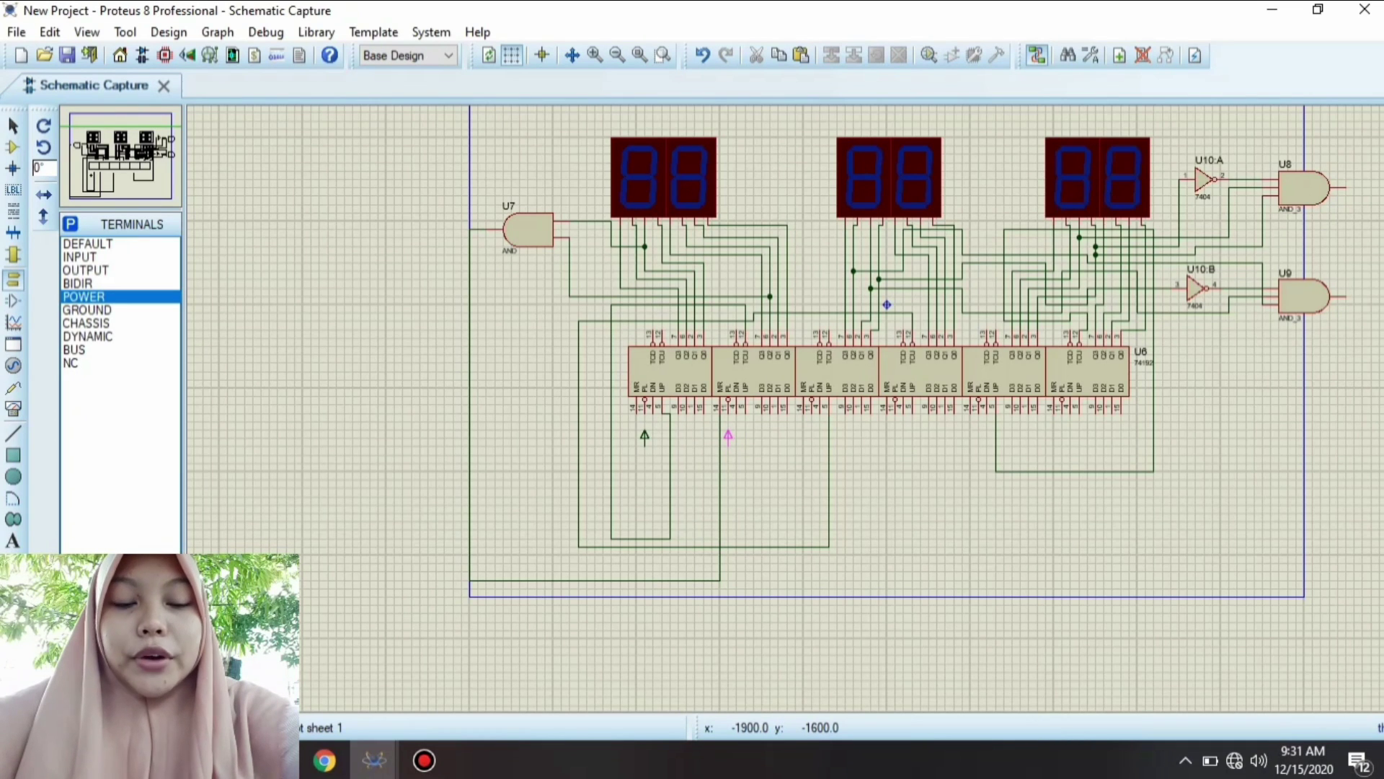
pyautogui.click(728, 436)
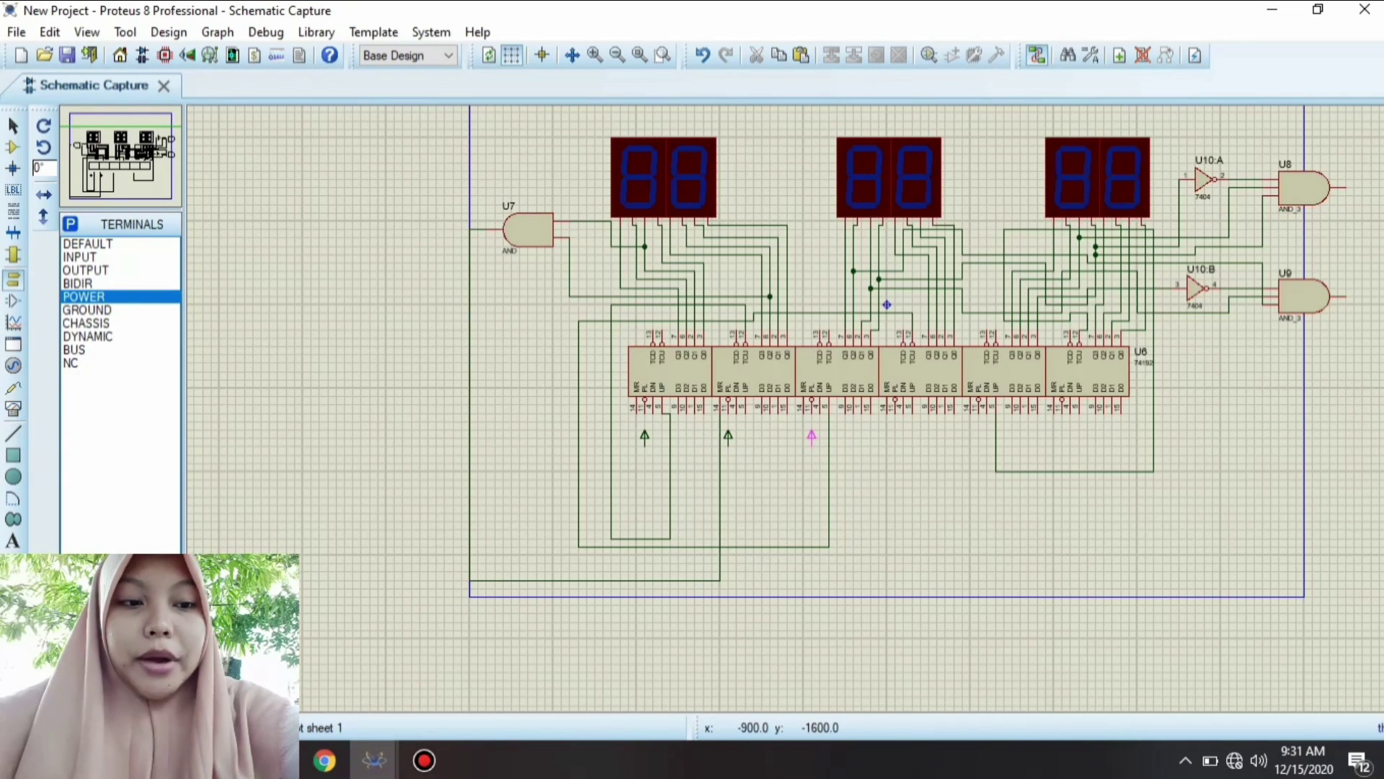
pyautogui.click(811, 435)
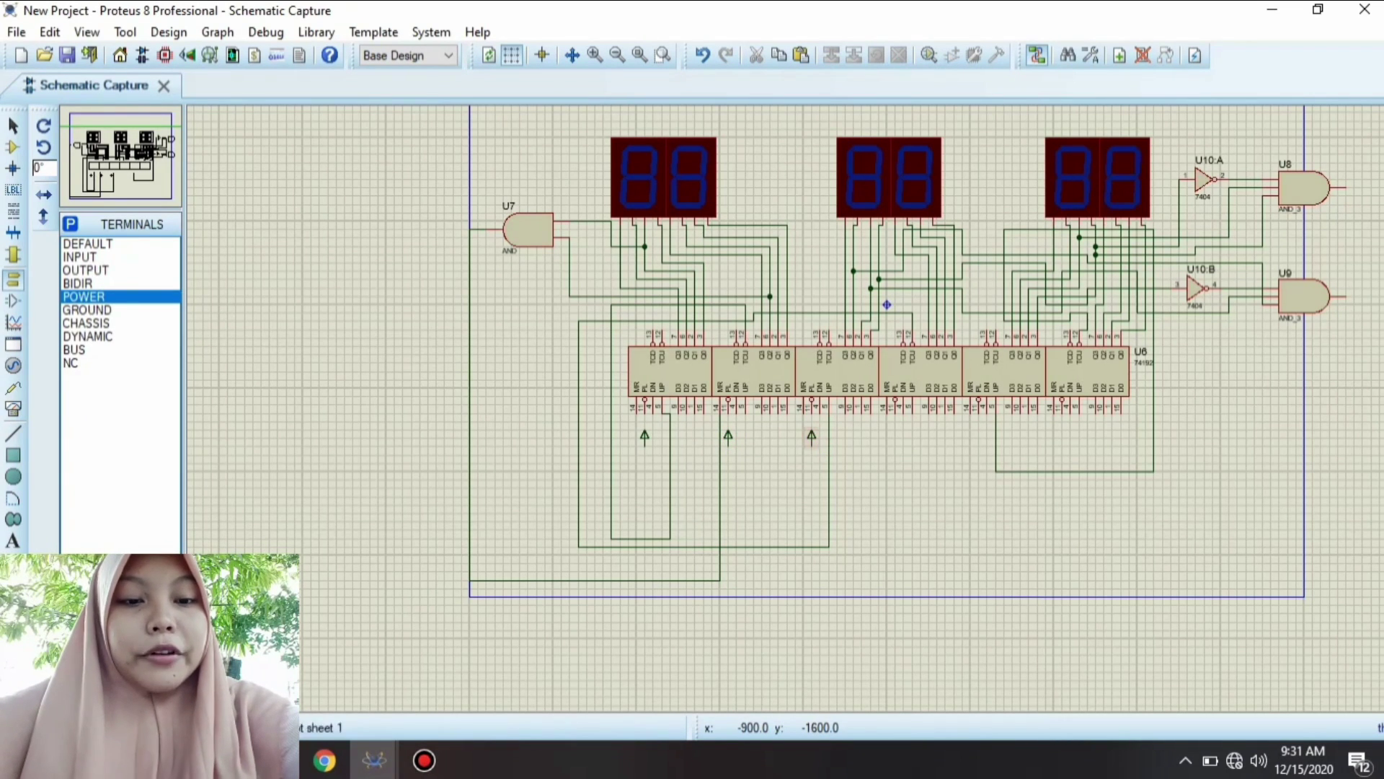
pyautogui.click(895, 436)
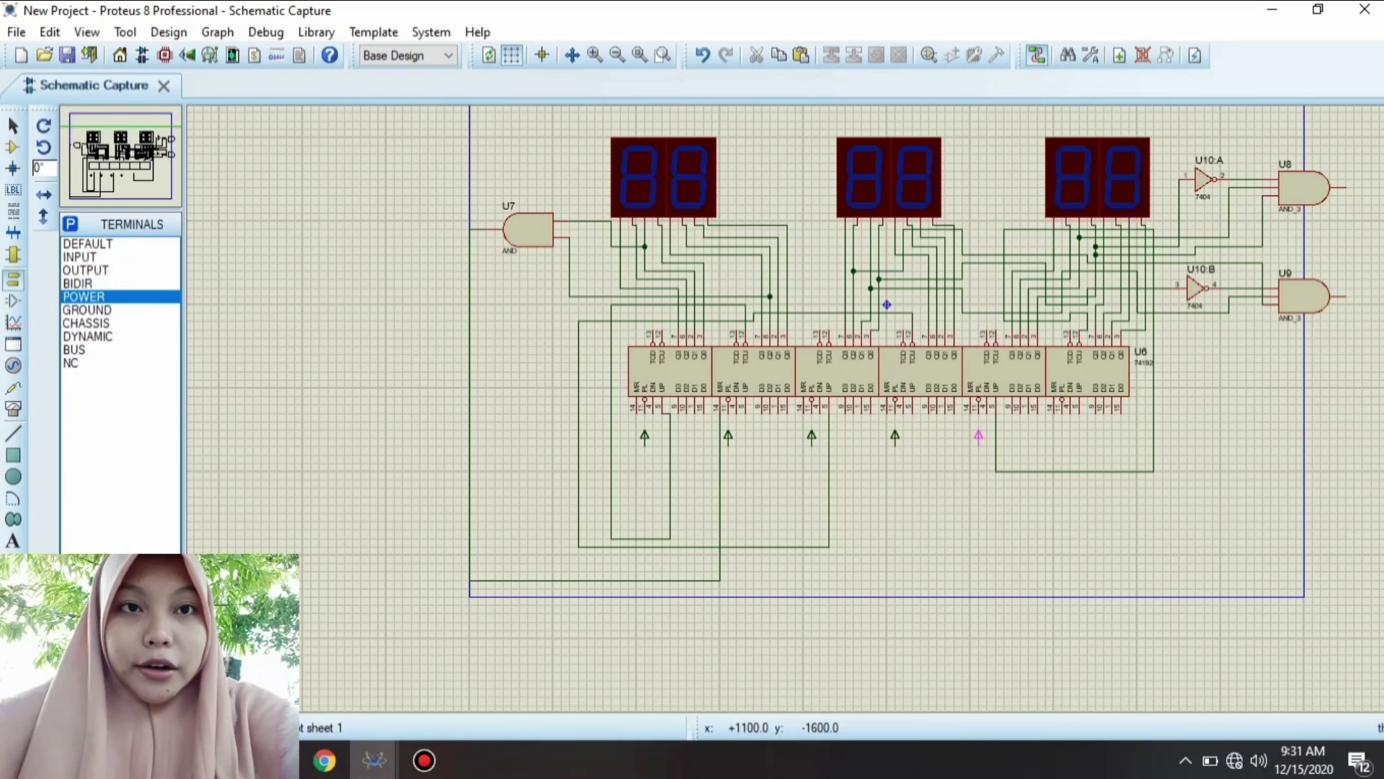
pyautogui.click(979, 436)
pyautogui.click(1062, 435)
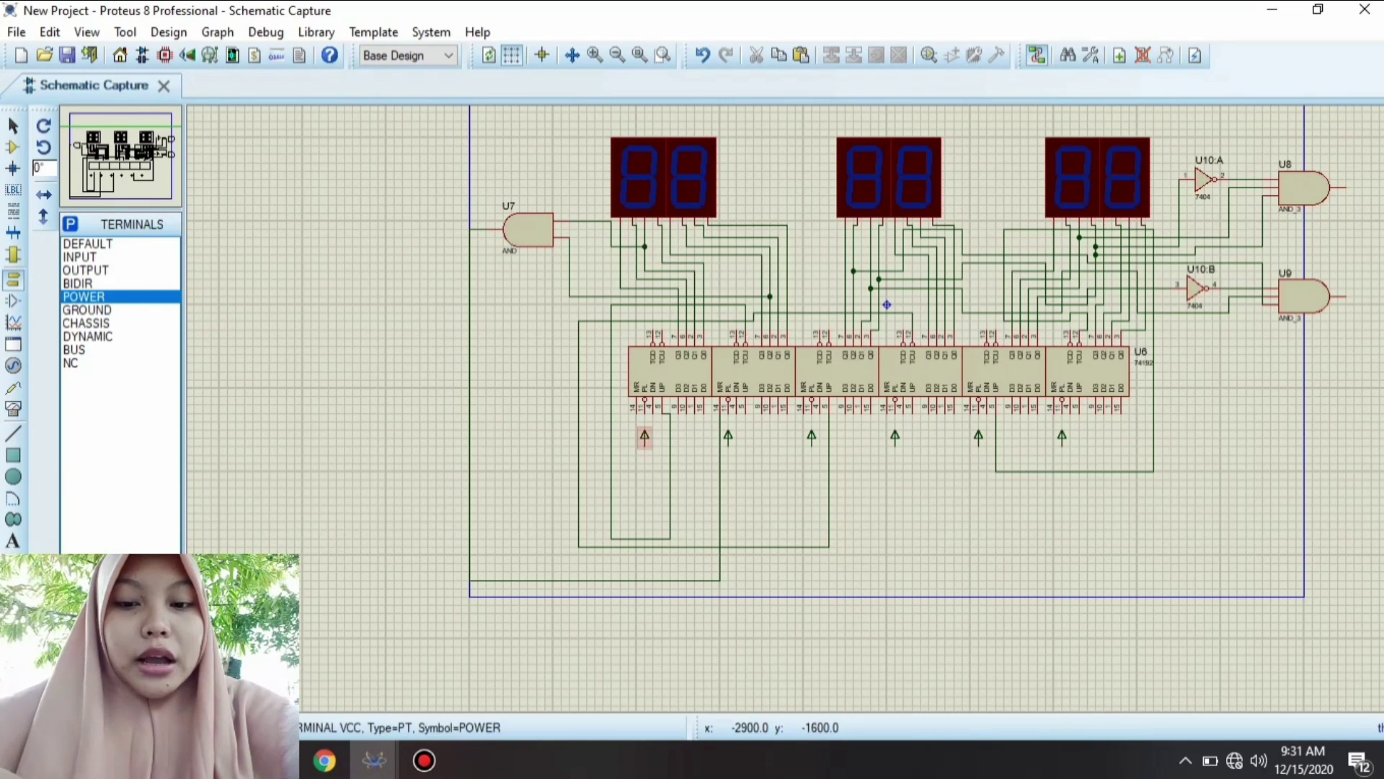
# - Mirror each of the six POWER terminals vertically so its connection end faces the 74192's PL pin
pyautogui.rightClick(644, 436)
pyautogui.click(721, 240)
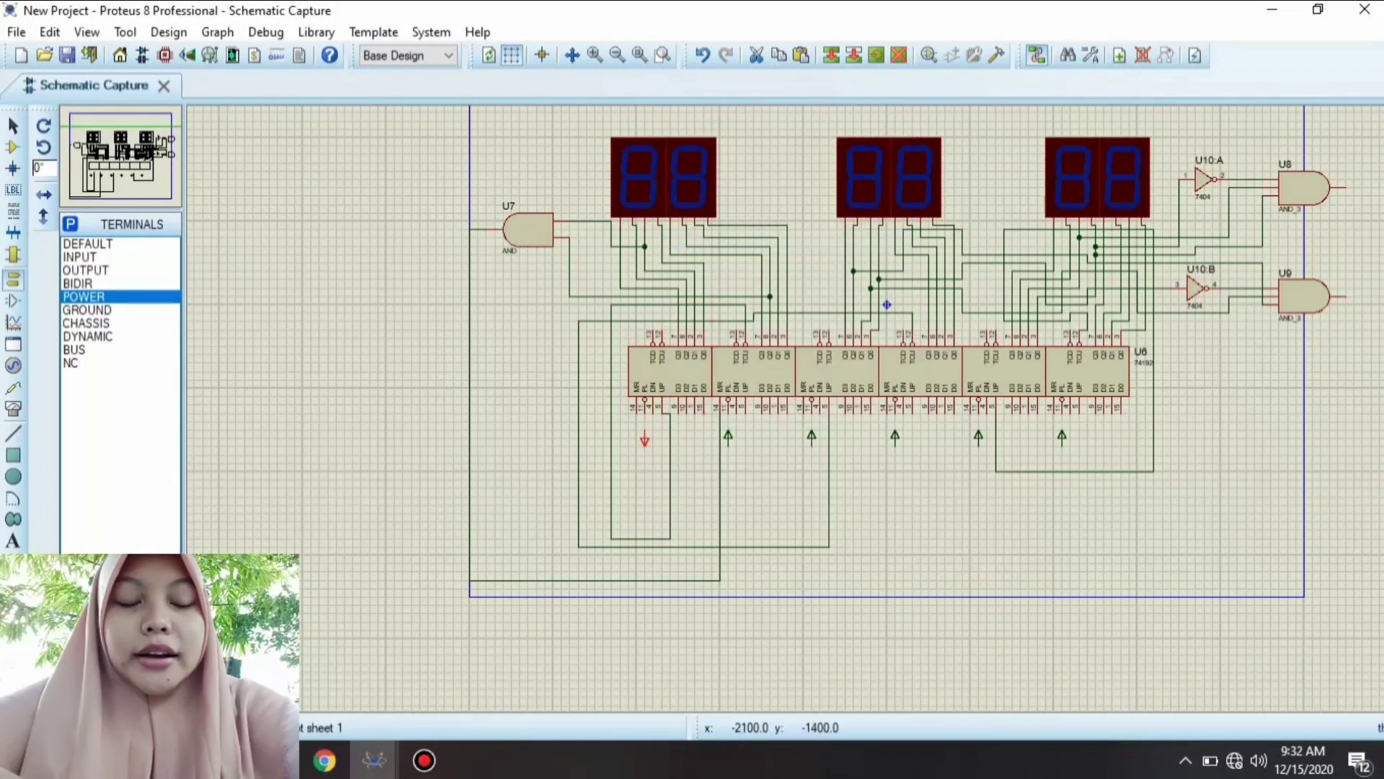
pyautogui.rightClick(728, 436)
pyautogui.click(804, 248)
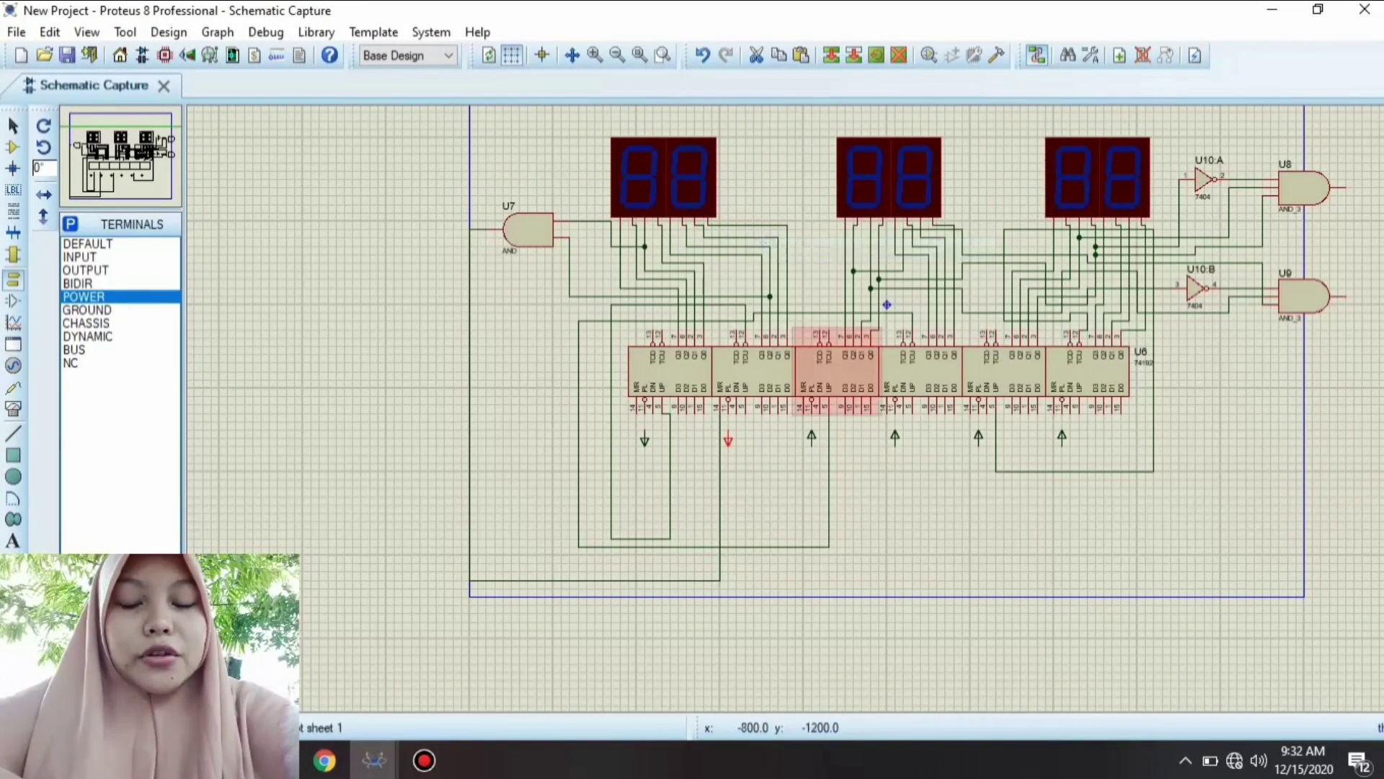
pyautogui.rightClick(830, 430)
pyautogui.click(812, 421)
pyautogui.rightClick(812, 433)
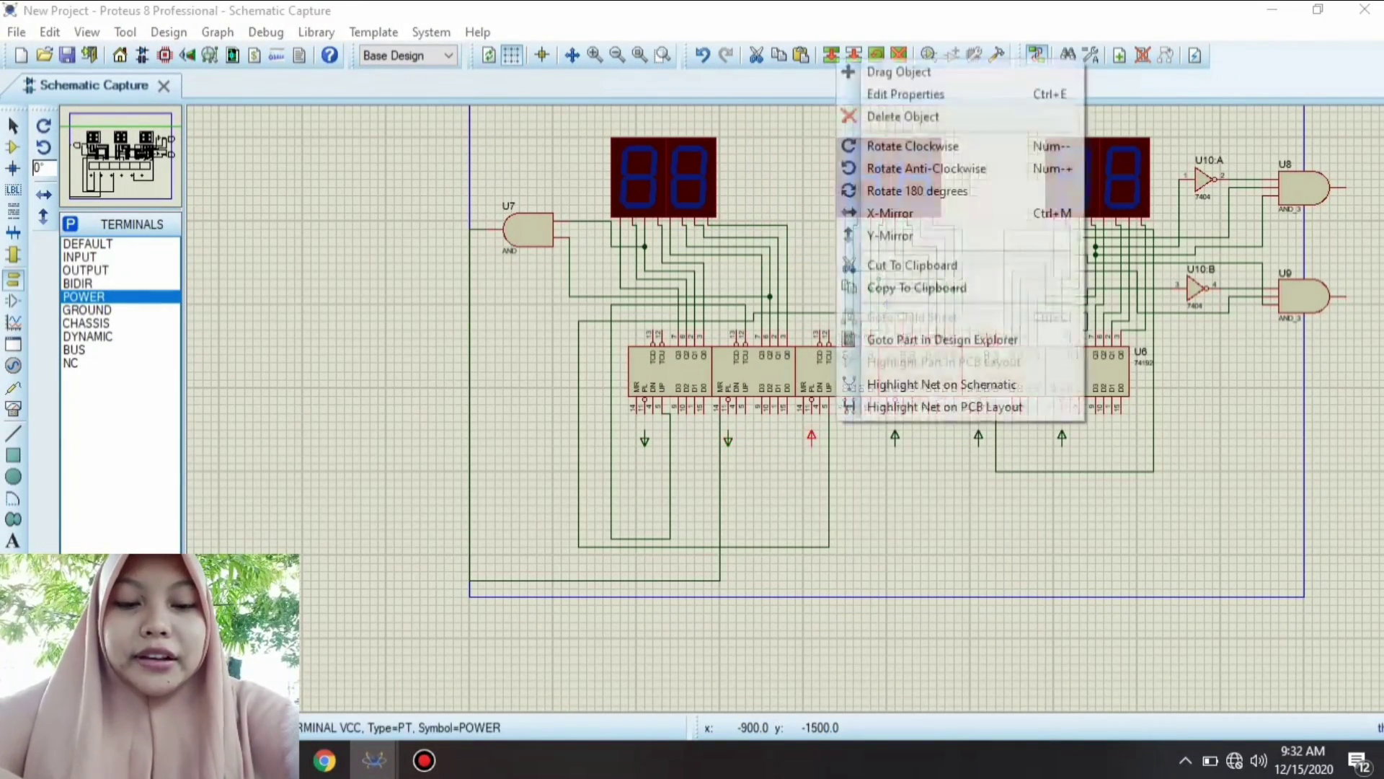
pyautogui.click(902, 236)
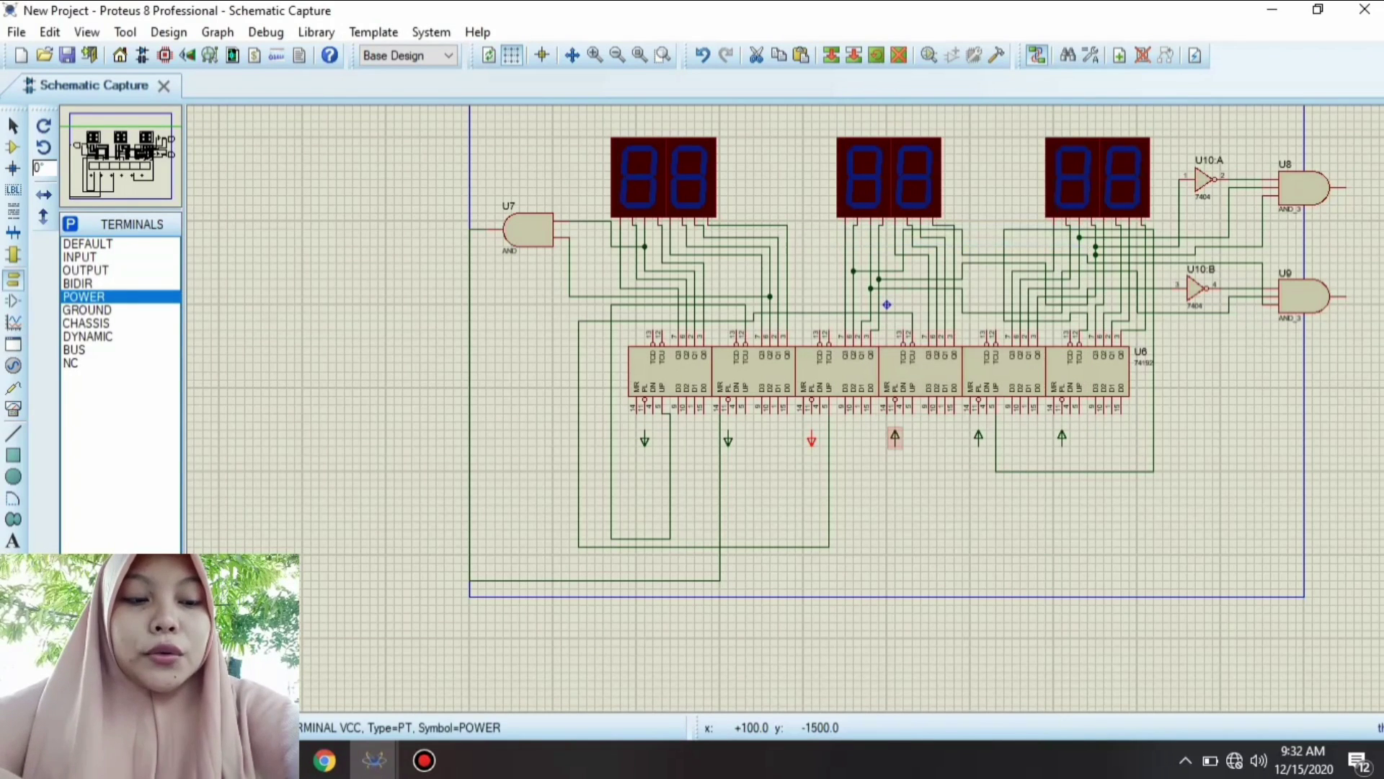
pyautogui.rightClick(895, 433)
pyautogui.click(950, 232)
pyautogui.rightClick(1001, 430)
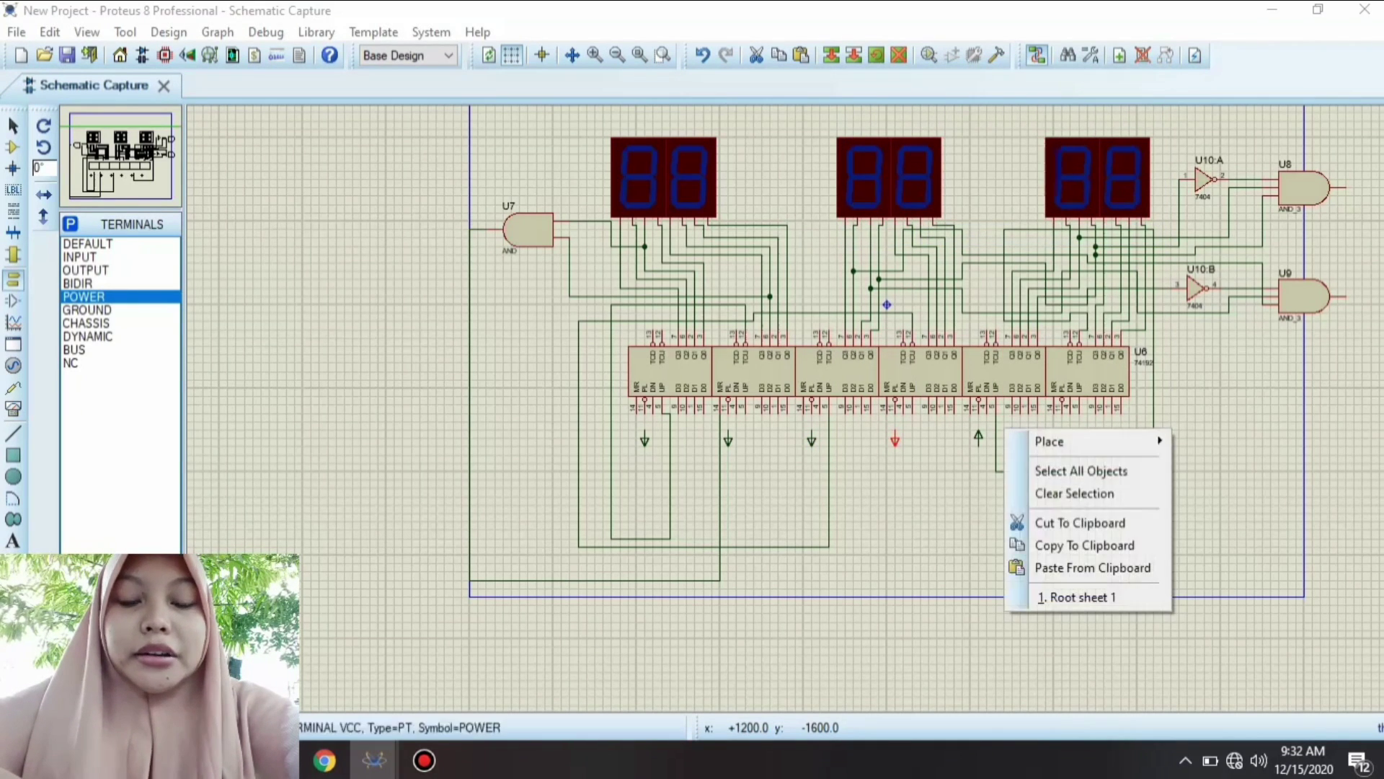
pyautogui.click(978, 427)
pyautogui.rightClick(982, 432)
pyautogui.click(1046, 241)
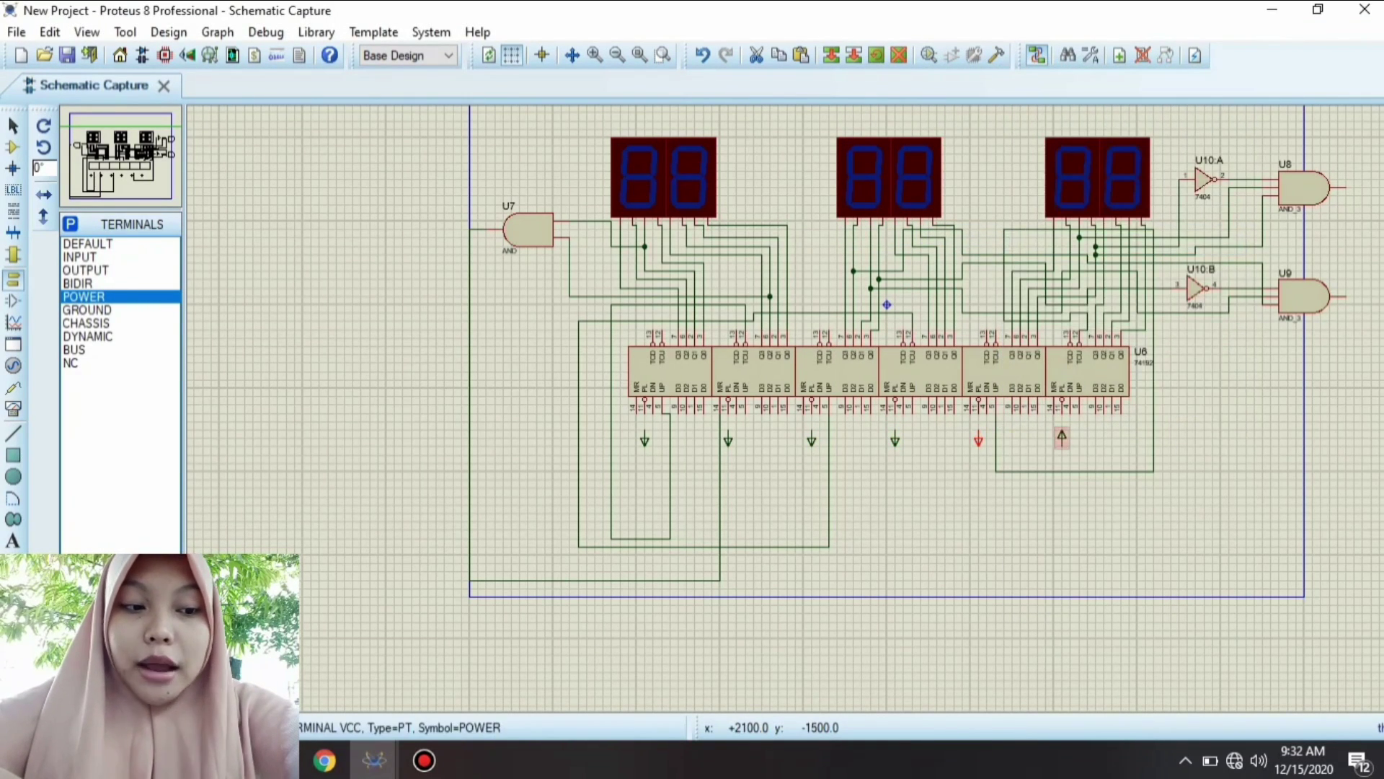
pyautogui.rightClick(1062, 433)
pyautogui.click(1136, 235)
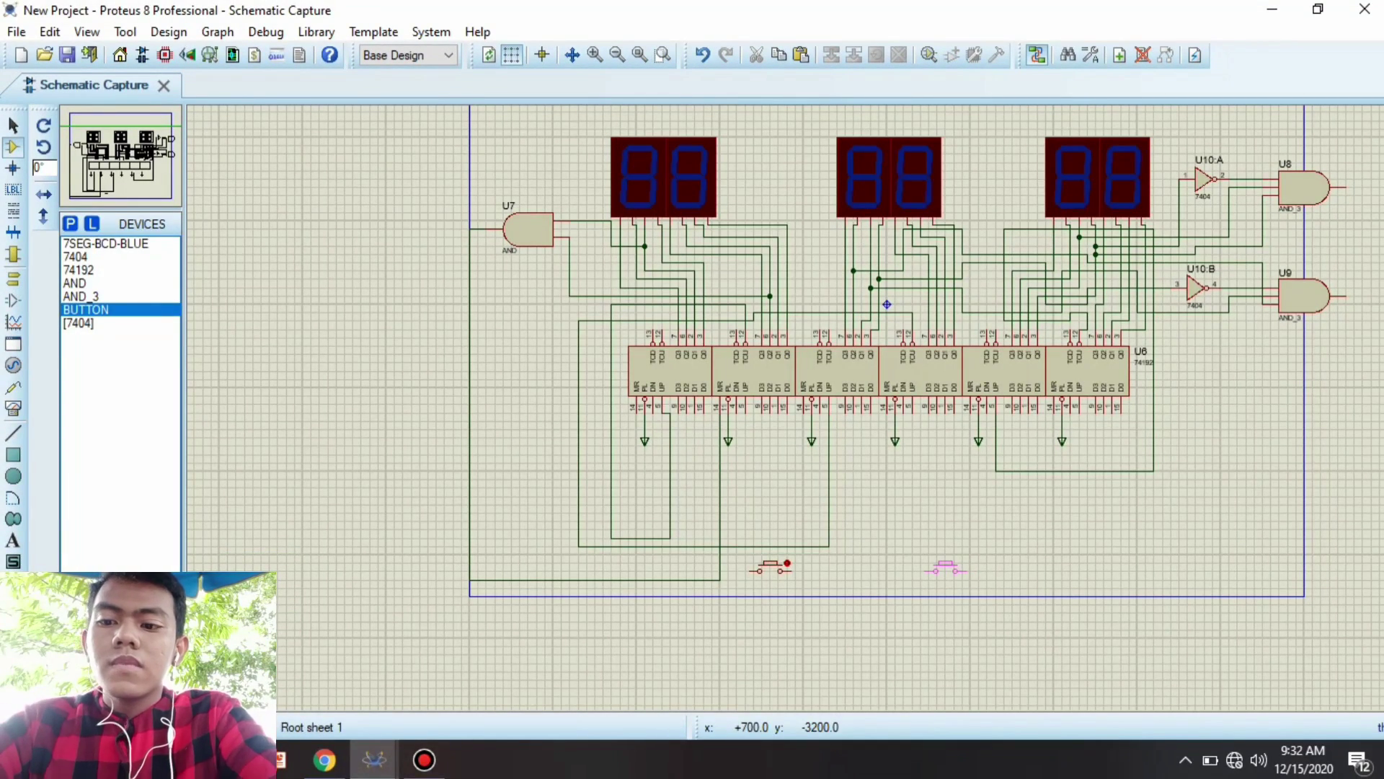
# - Place two more BUTTON components in a row to the right of the one already below the counters
pyautogui.click(947, 567)
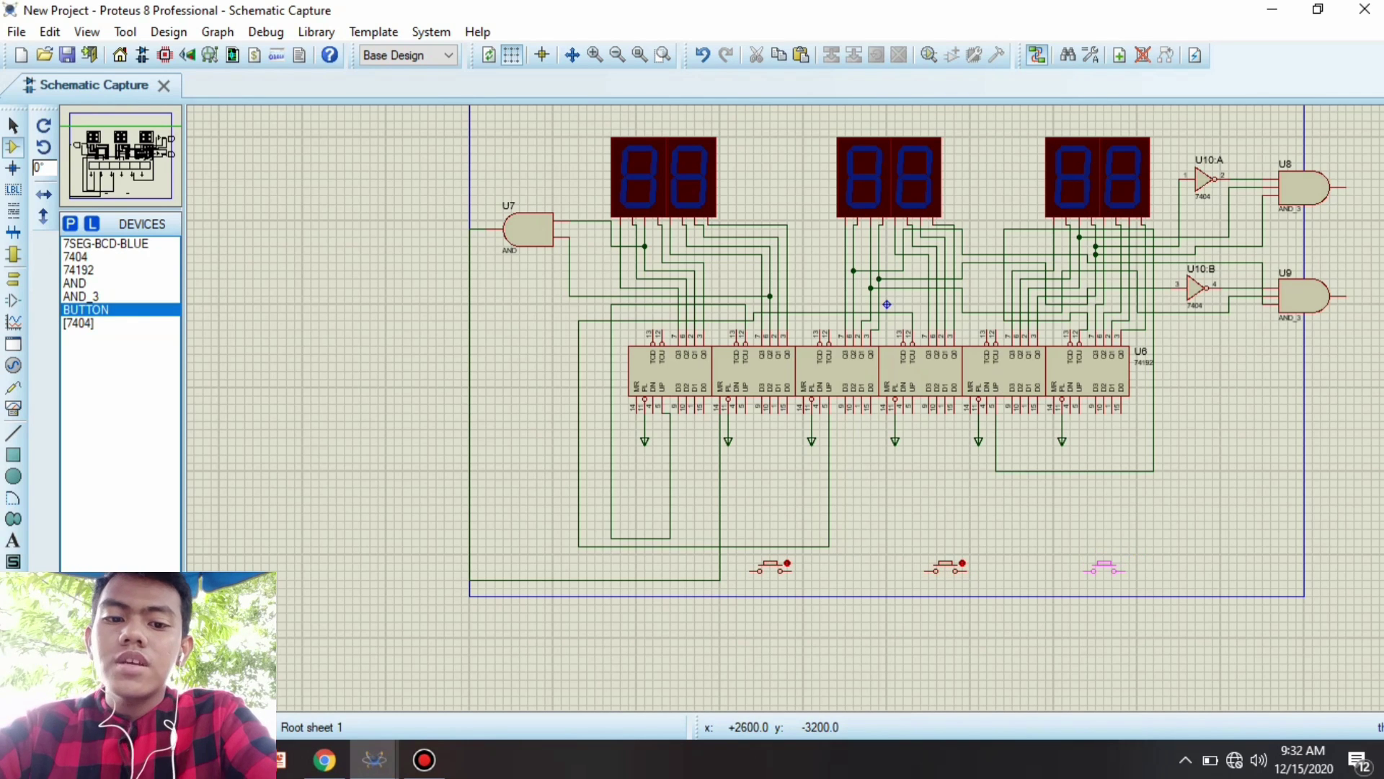
pyautogui.click(1114, 567)
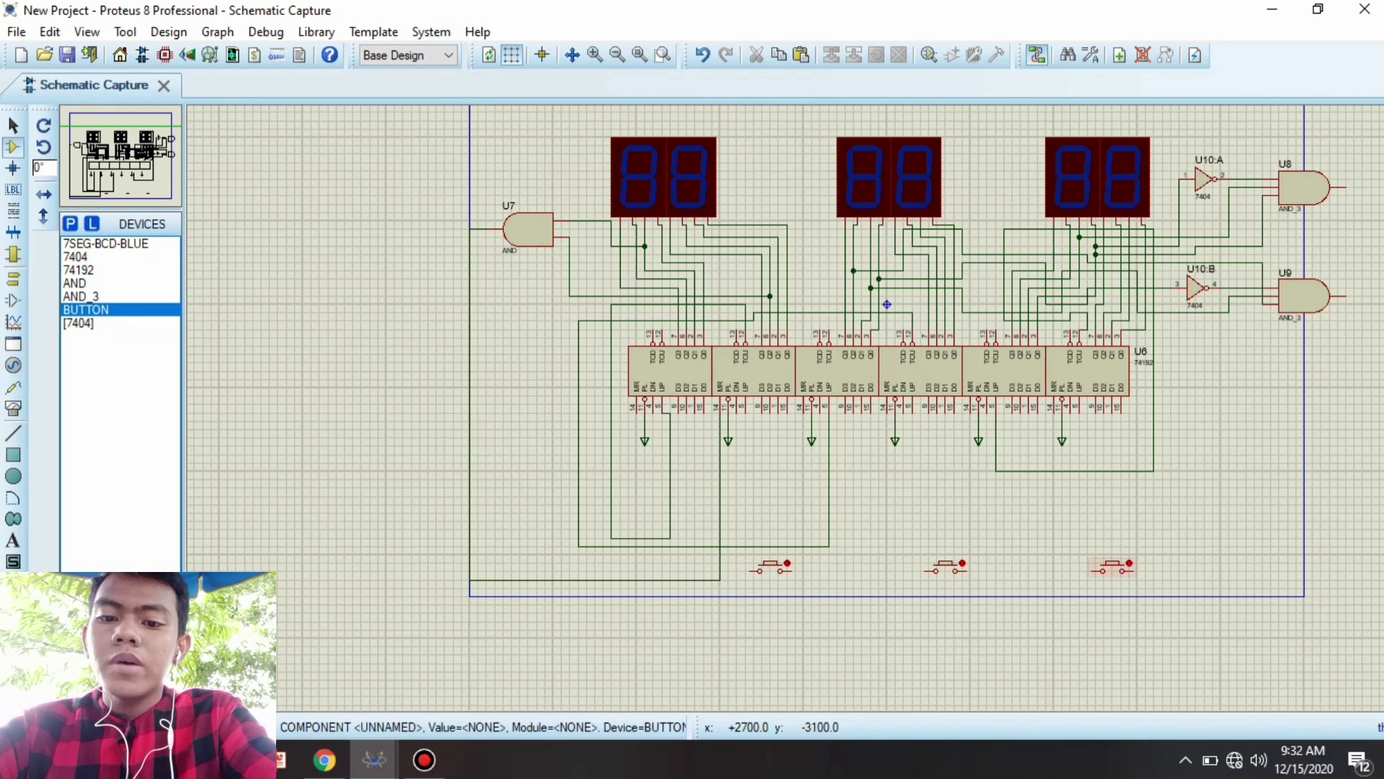
# - Wire the UP inputs of the sixth, fourth and second 74192 to the near-side terminals of the three buttons directly below them
pyautogui.click(1079, 411)
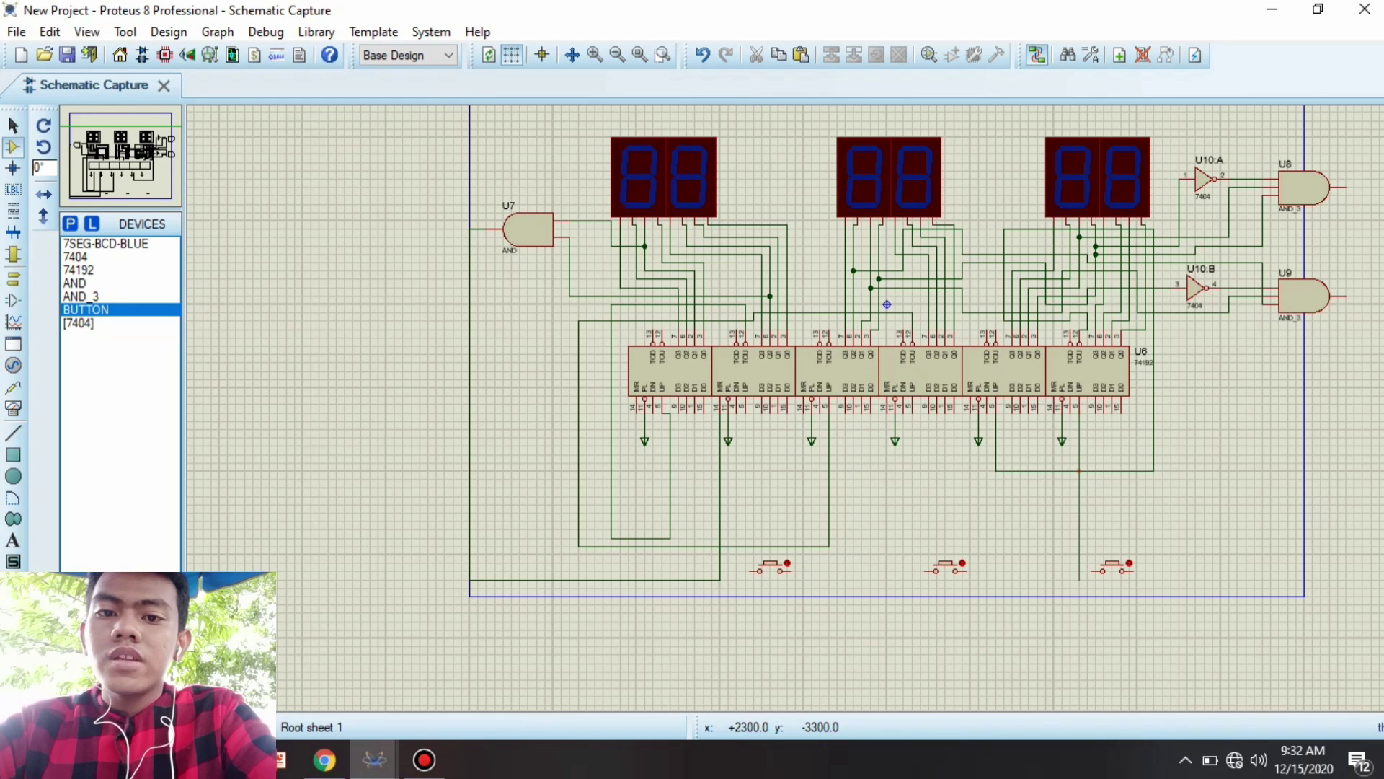
pyautogui.click(1092, 571)
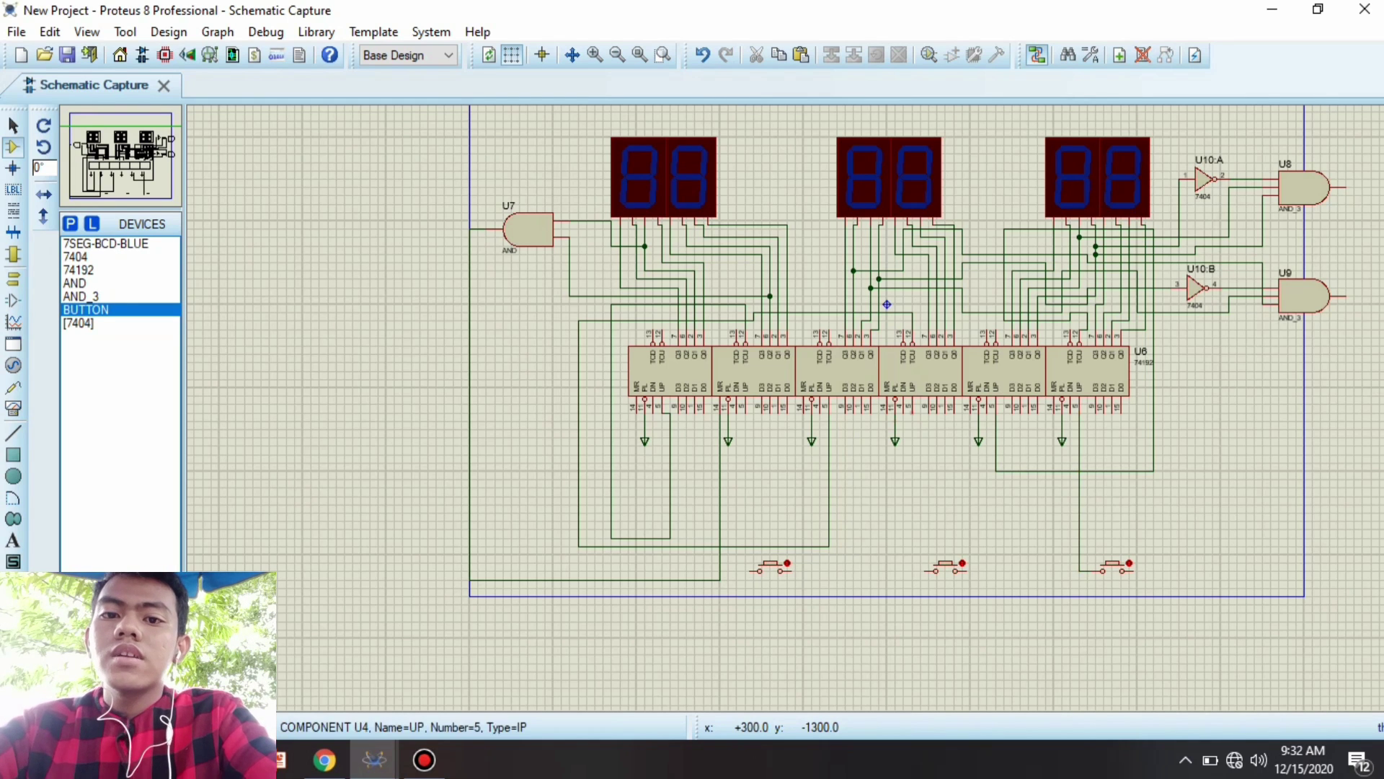
pyautogui.click(912, 411)
pyautogui.click(935, 570)
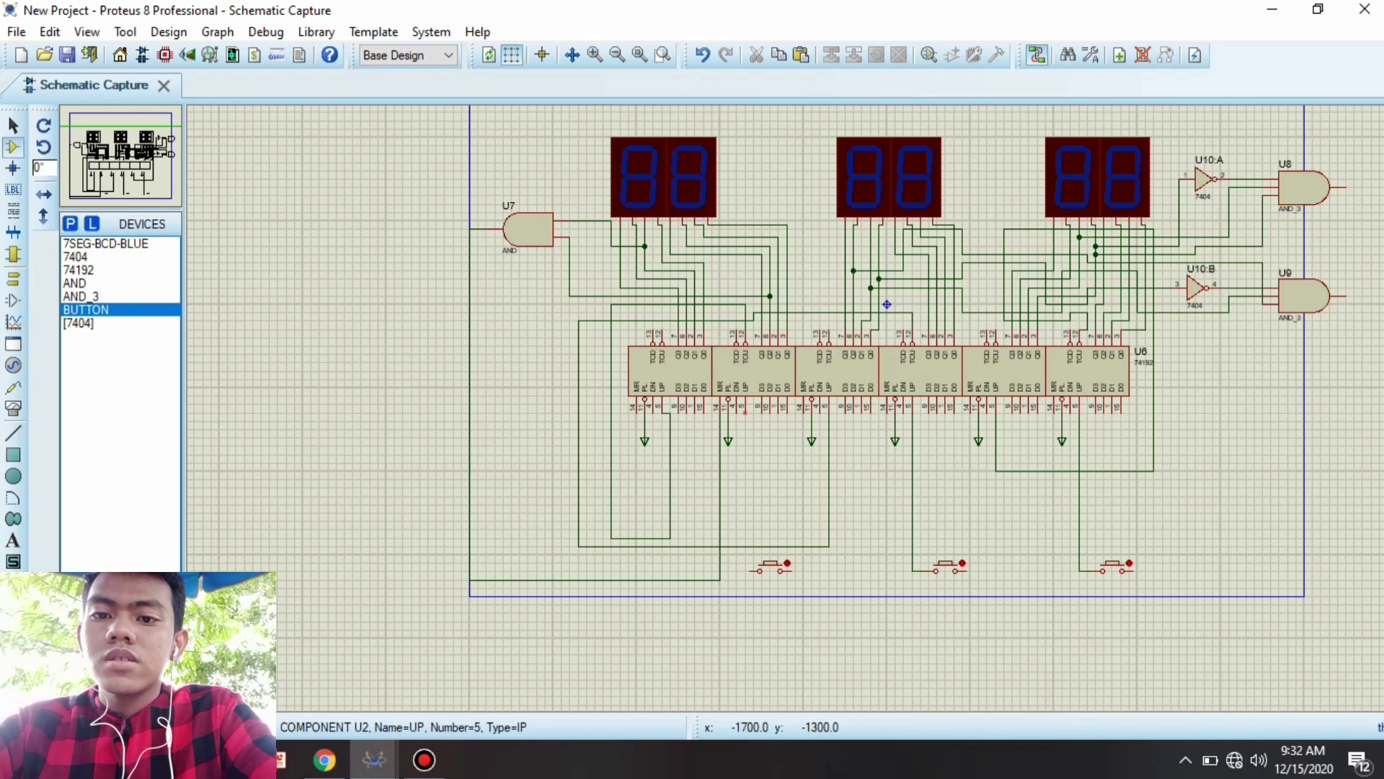
pyautogui.click(745, 411)
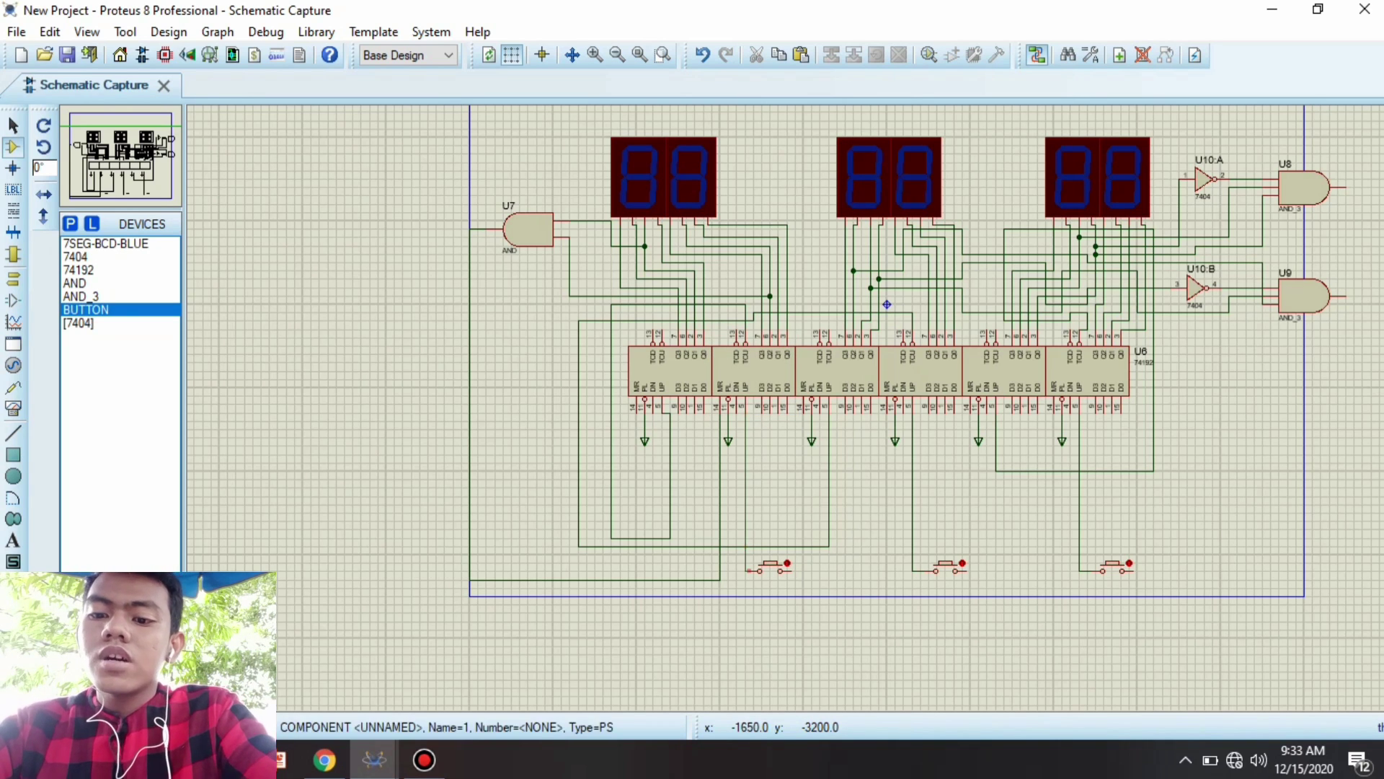
pyautogui.click(749, 569)
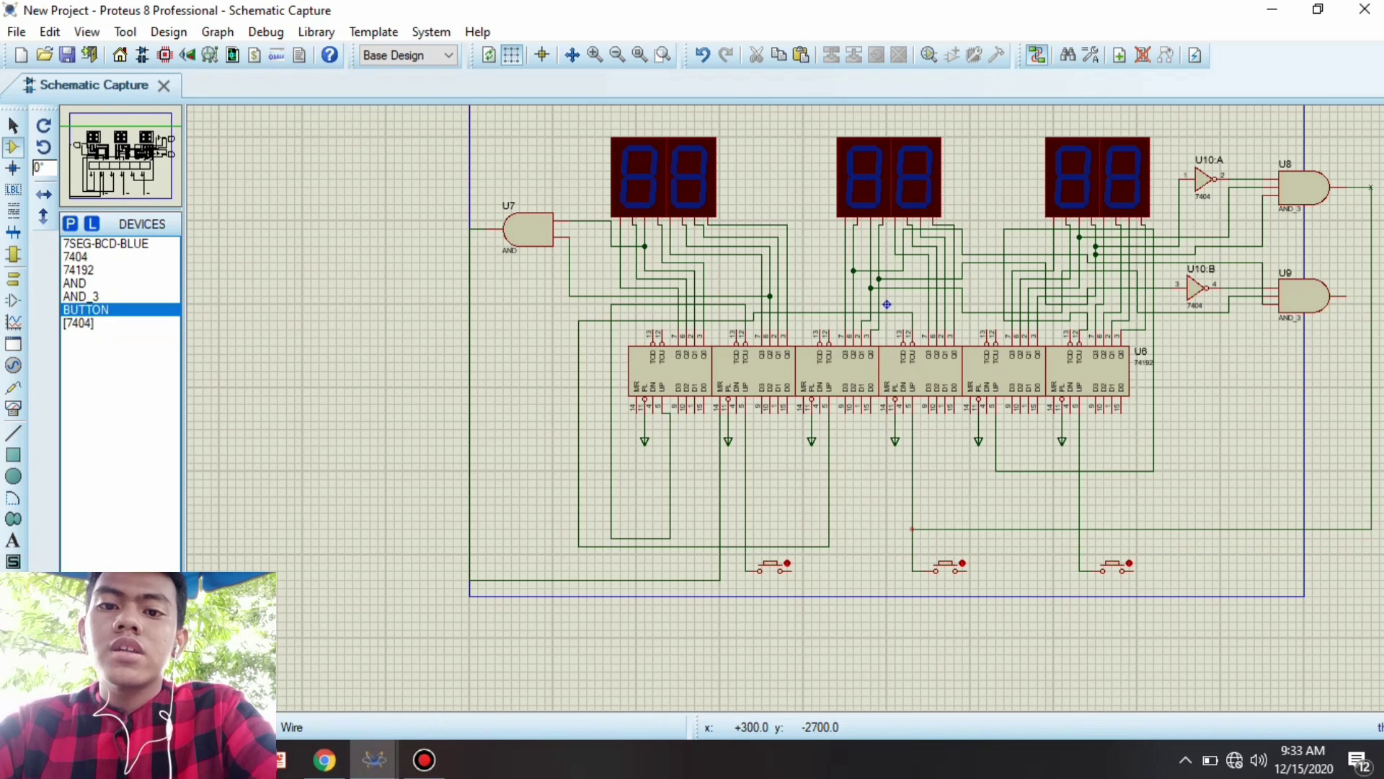
# - Wire the U8 output to the fourth 74192's UP line and the U9 output to the second 74192's UP line
pyautogui.click(912, 528)
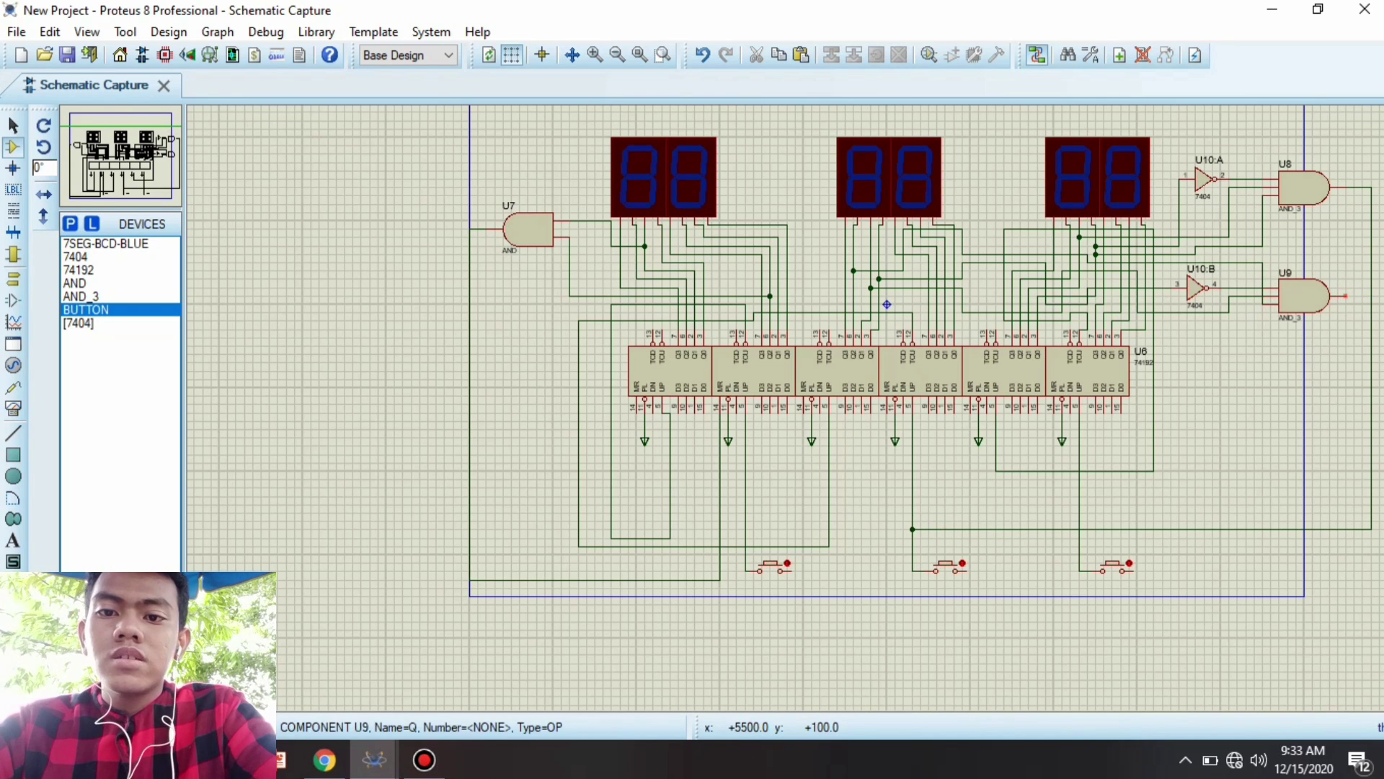
pyautogui.click(1345, 296)
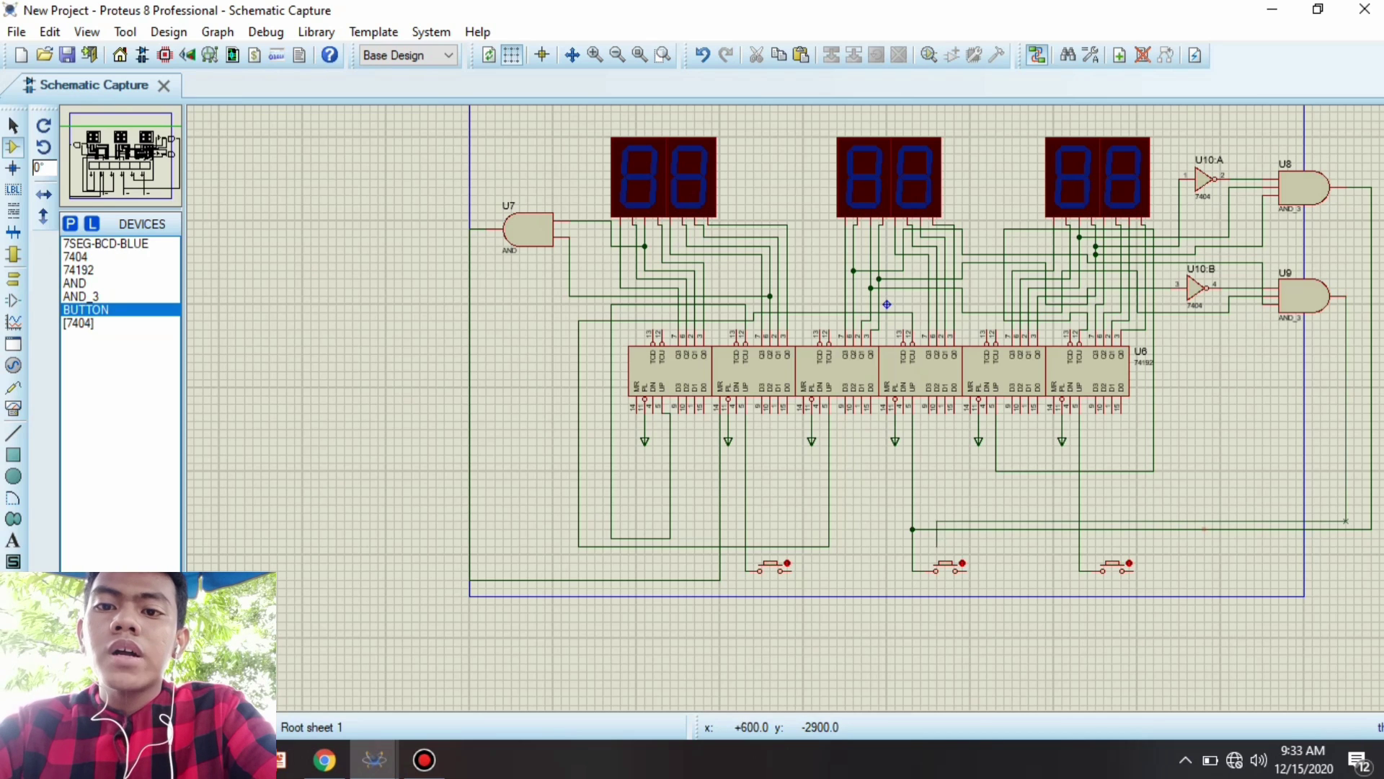
pyautogui.click(745, 520)
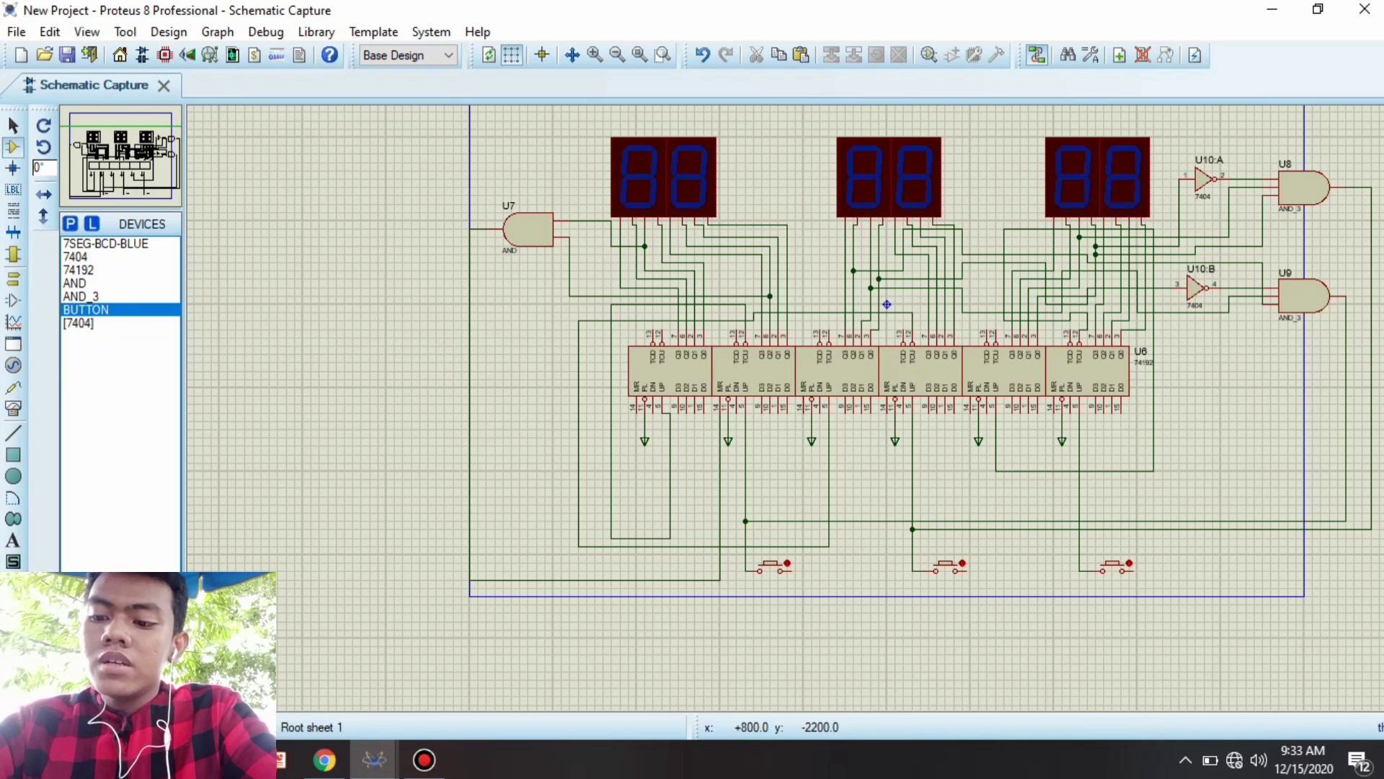
# - Wire the third 74192's MR pin to the U9 output line and the fifth 74192's MR pin to the U8 output line
pyautogui.click(804, 411)
pyautogui.click(804, 521)
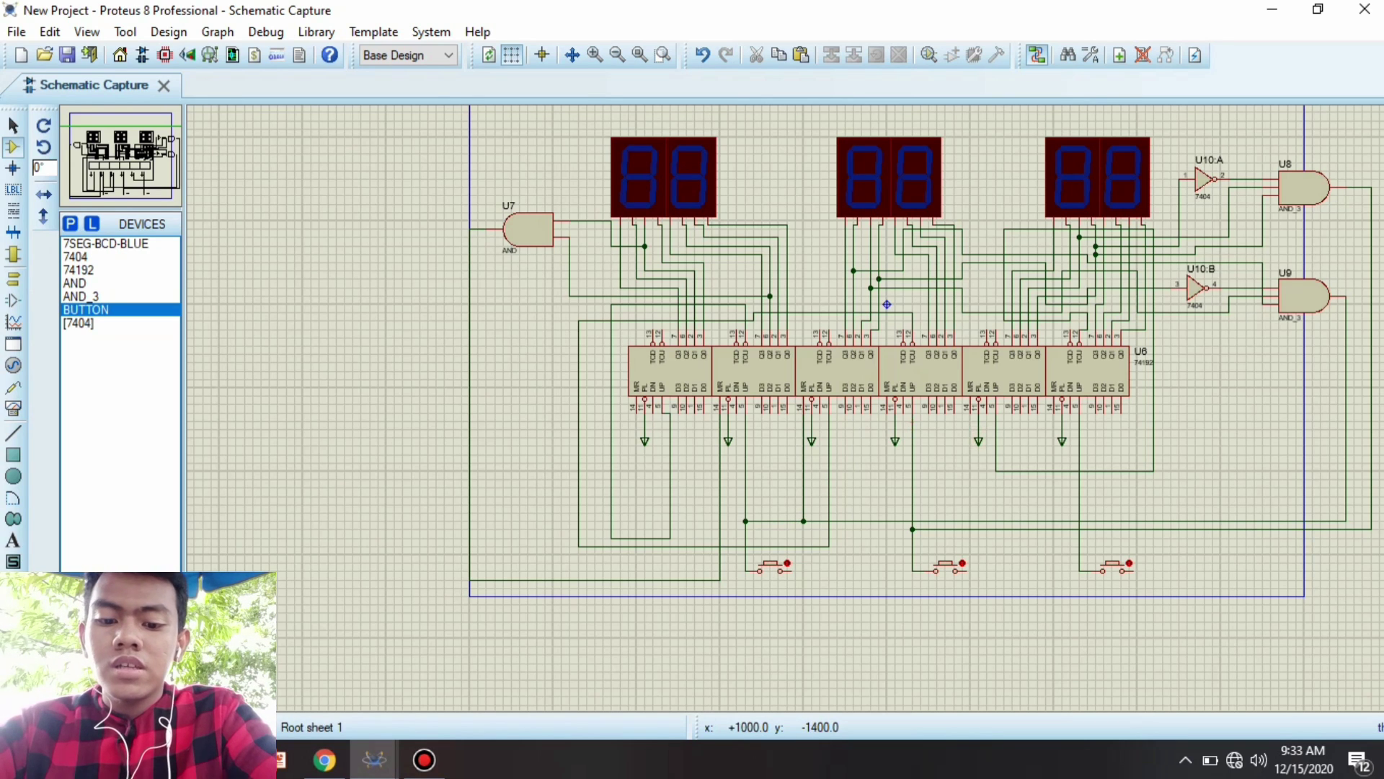
pyautogui.click(971, 409)
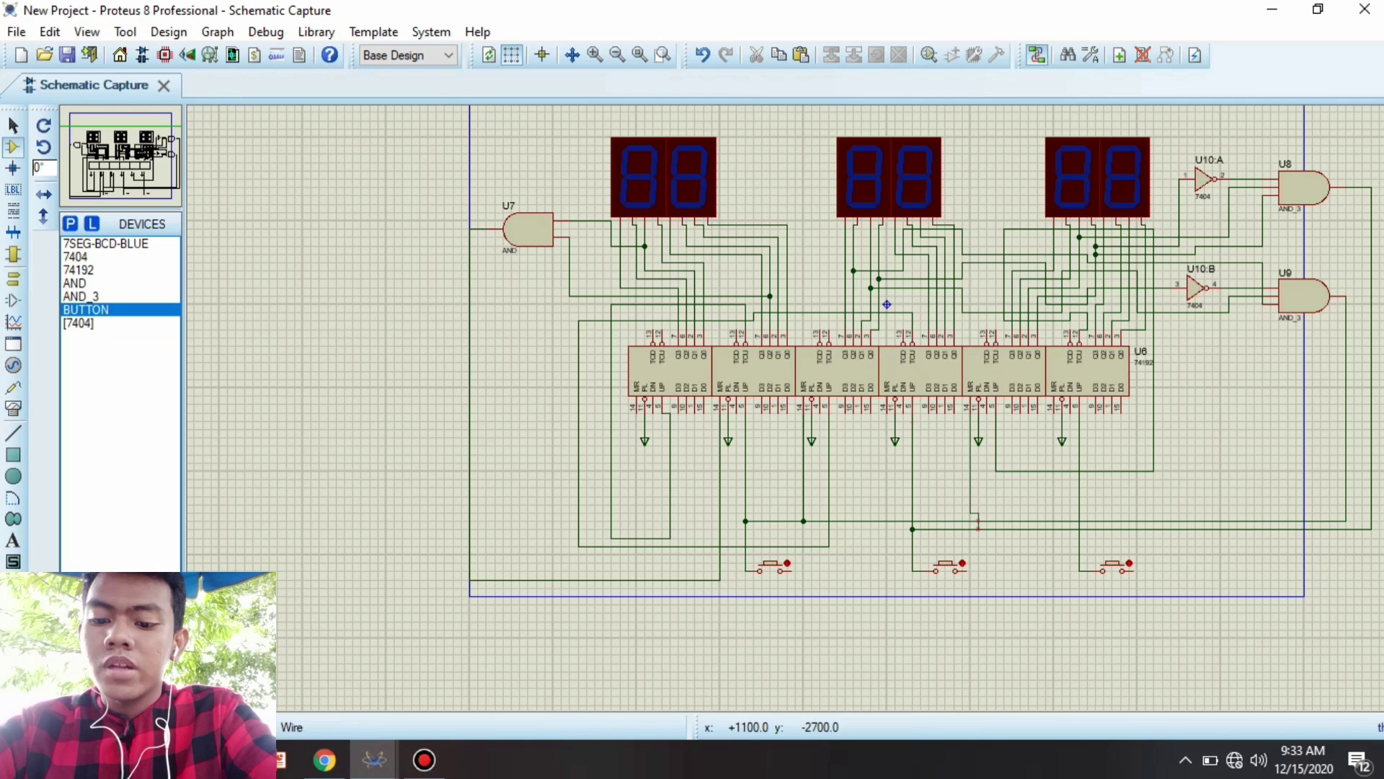
pyautogui.click(970, 528)
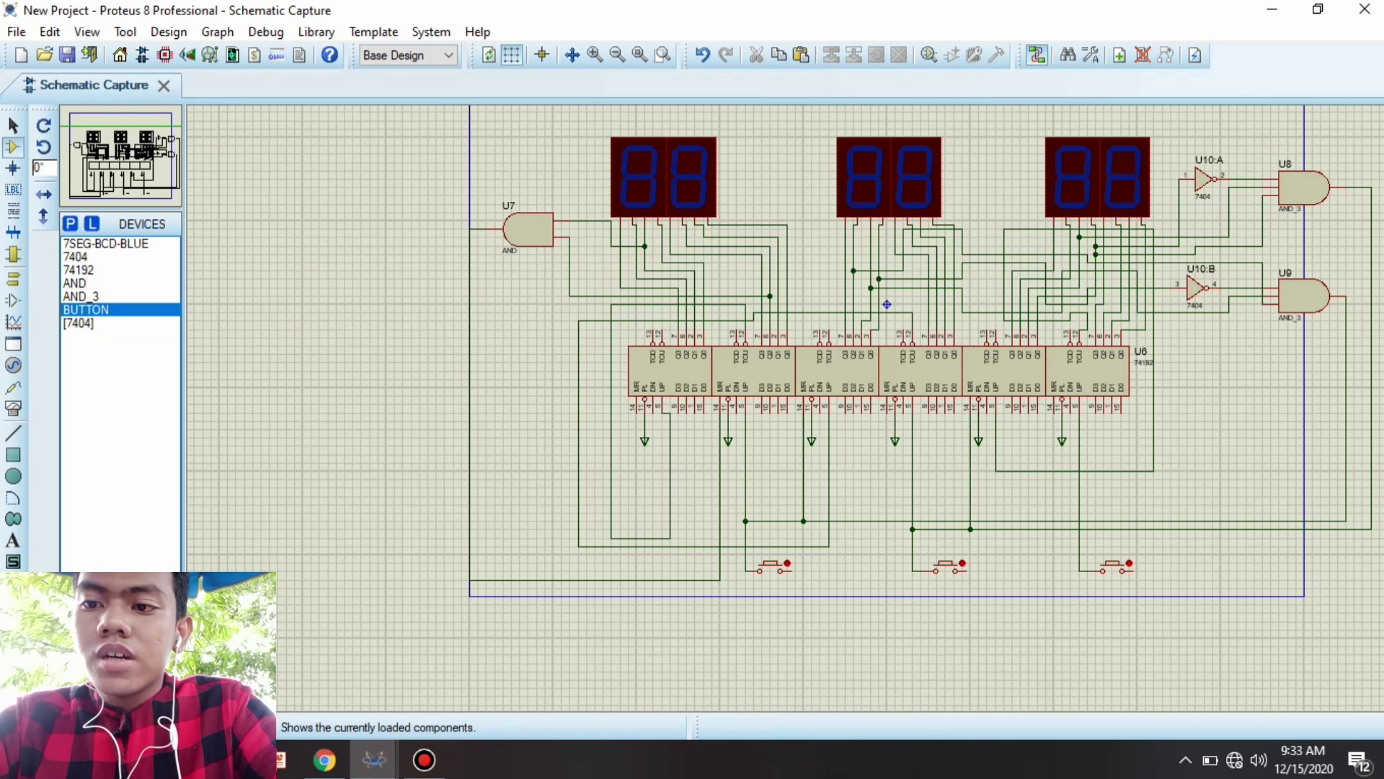
# - Place GROUND terminals beneath the fourth and sixth 74192 and connect them to the MR pins
pyautogui.click(13, 278)
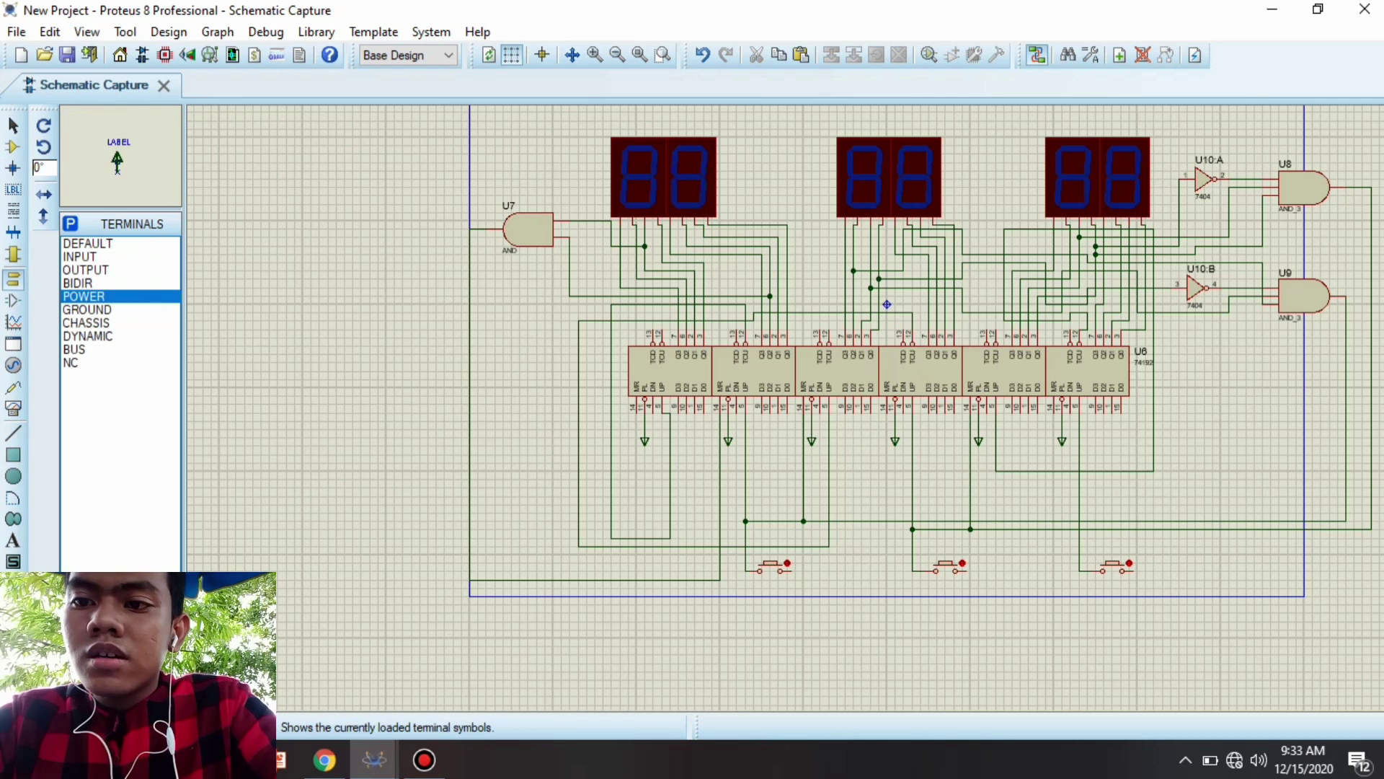
pyautogui.click(86, 309)
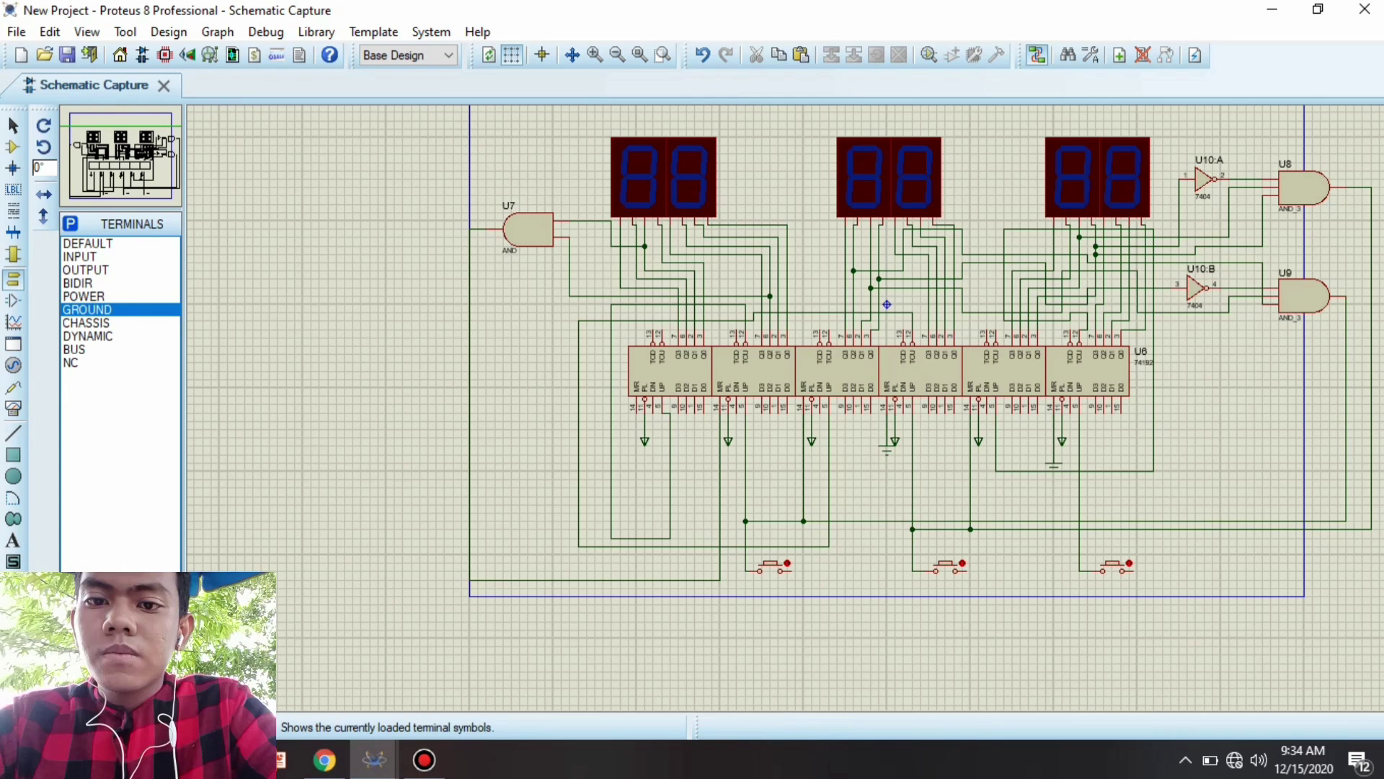
# - Copy a flipped POWER terminal, paste one below each of the three buttons, and wire each to its button's free terminal
pyautogui.rightClick(646, 436)
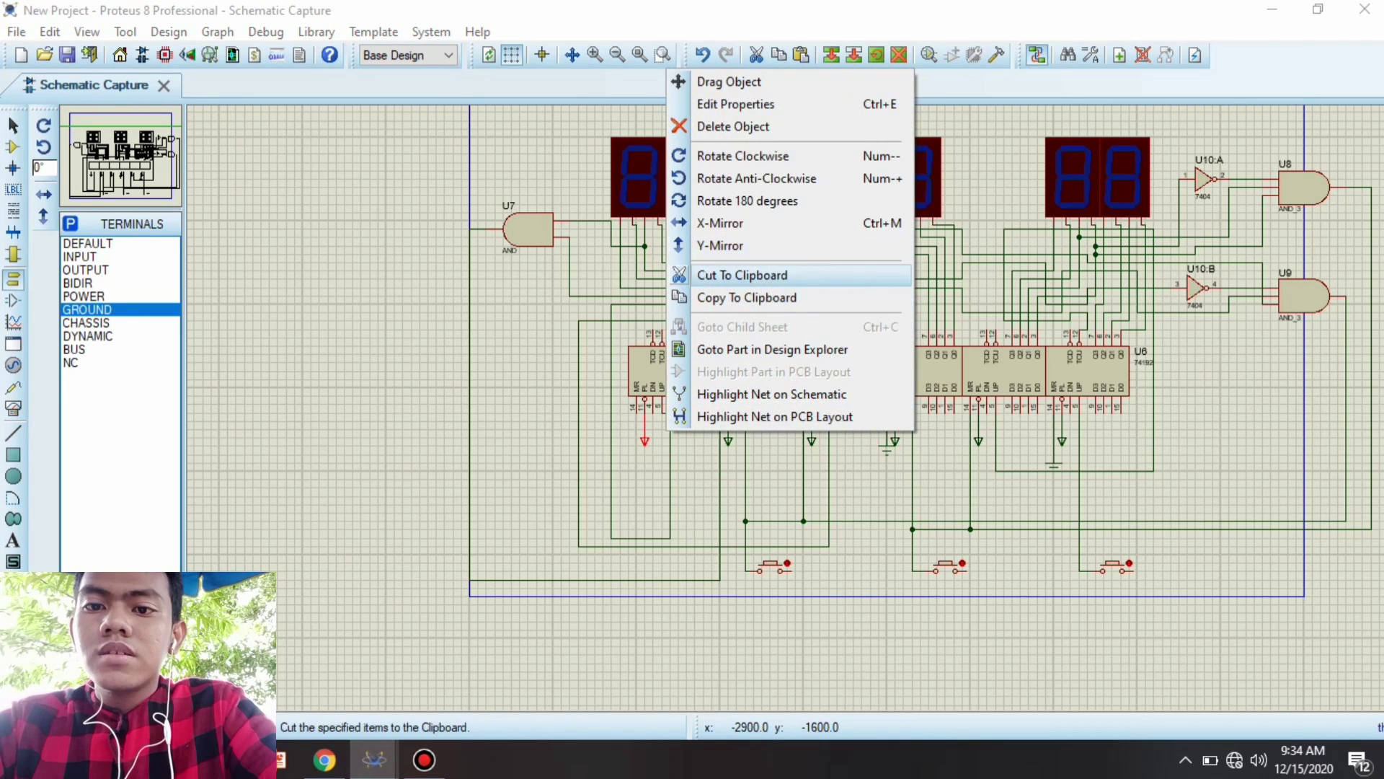
pyautogui.click(747, 297)
pyautogui.rightClick(831, 393)
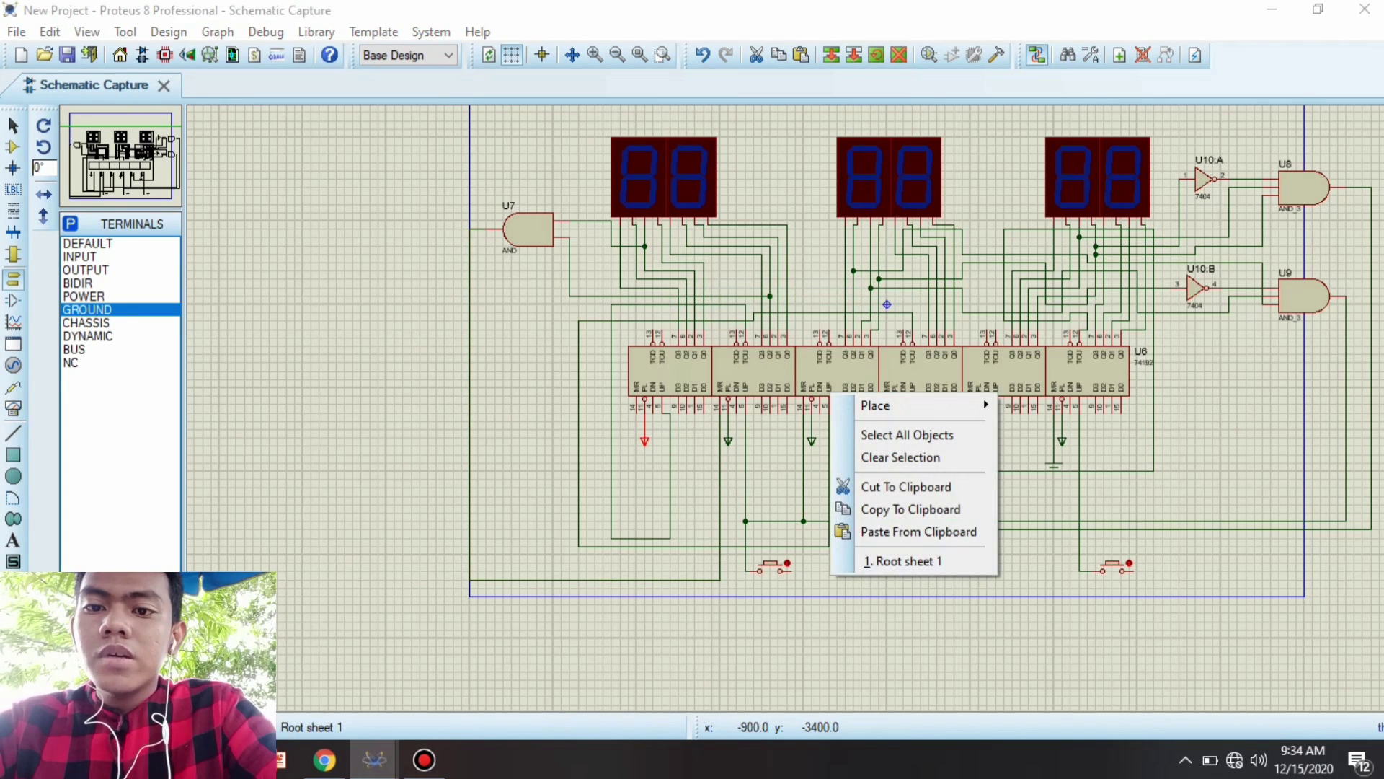
pyautogui.click(918, 531)
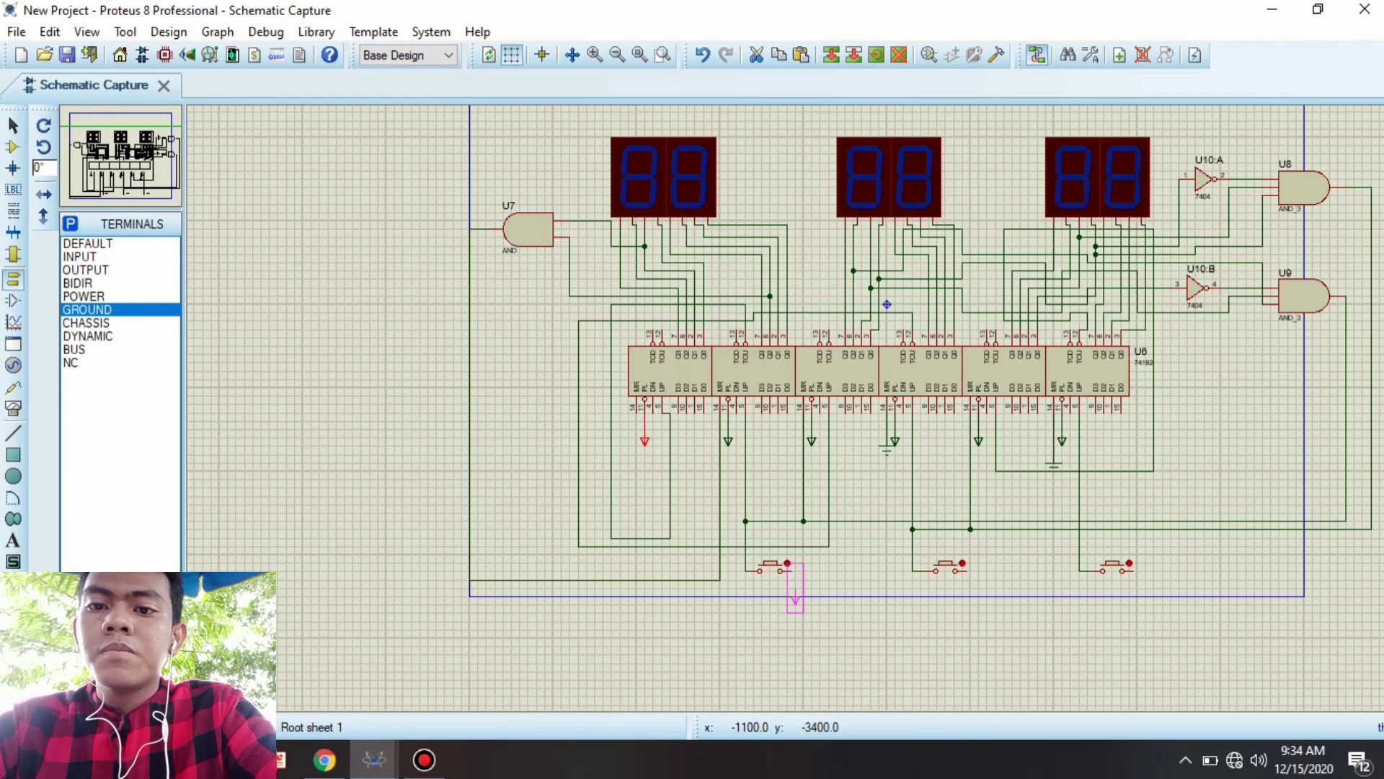
pyautogui.click(795, 598)
pyautogui.rightClick(953, 393)
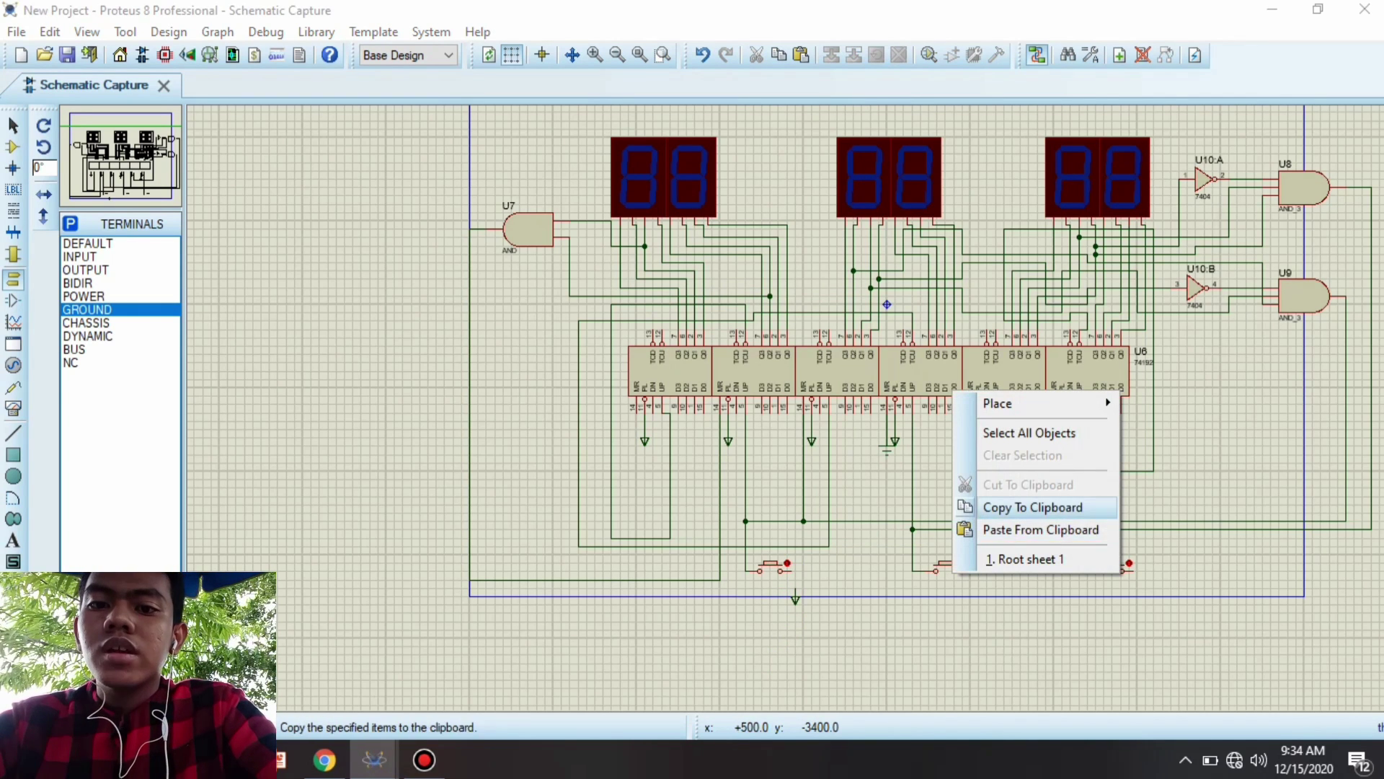
pyautogui.click(1041, 530)
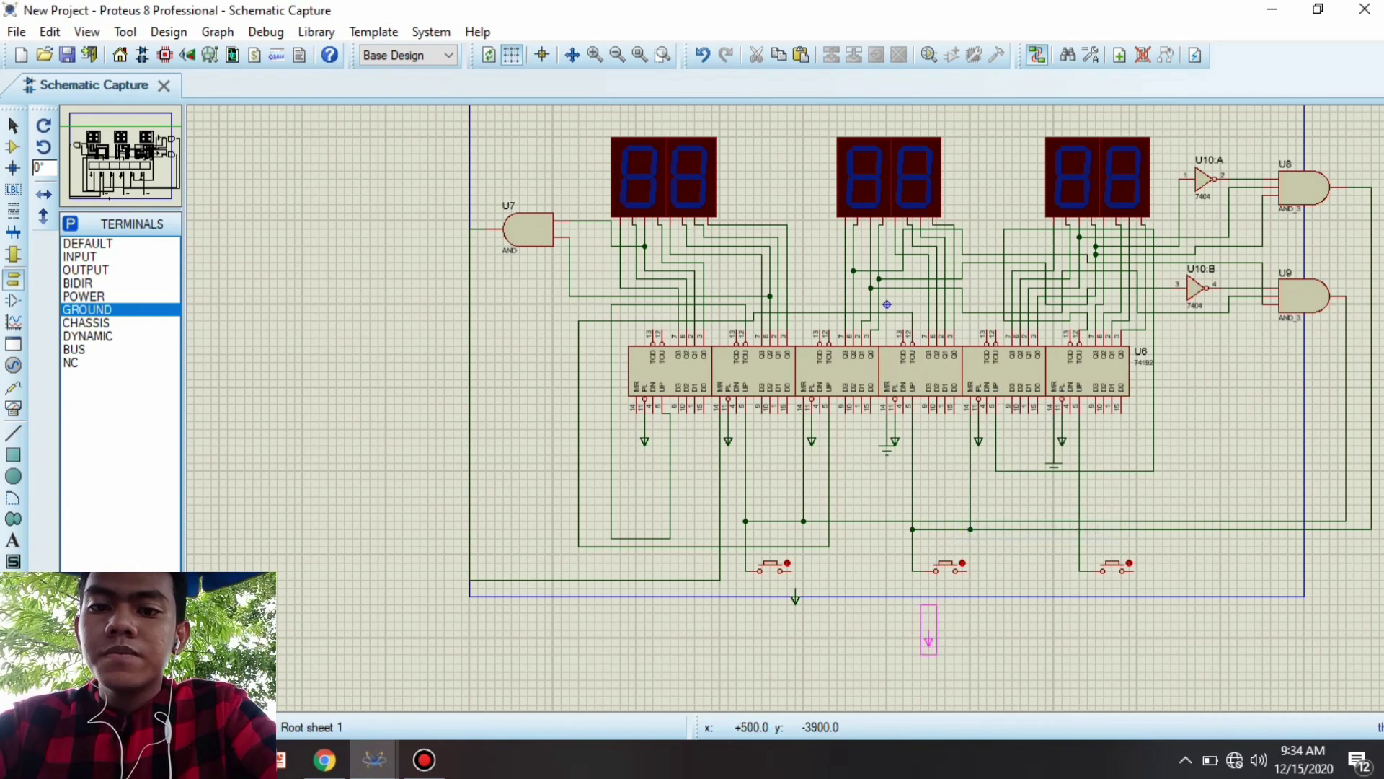
pyautogui.click(971, 598)
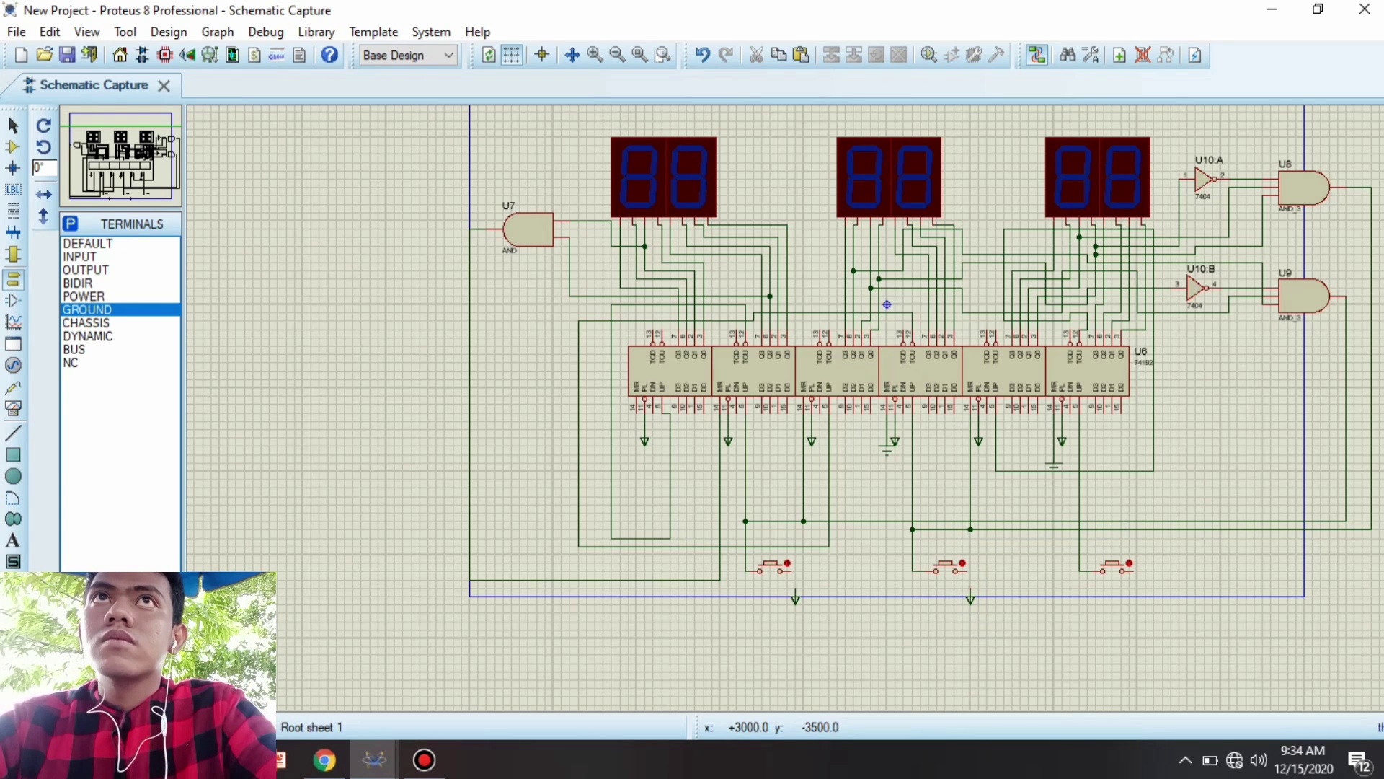
pyautogui.rightClick(1181, 402)
pyautogui.click(1226, 542)
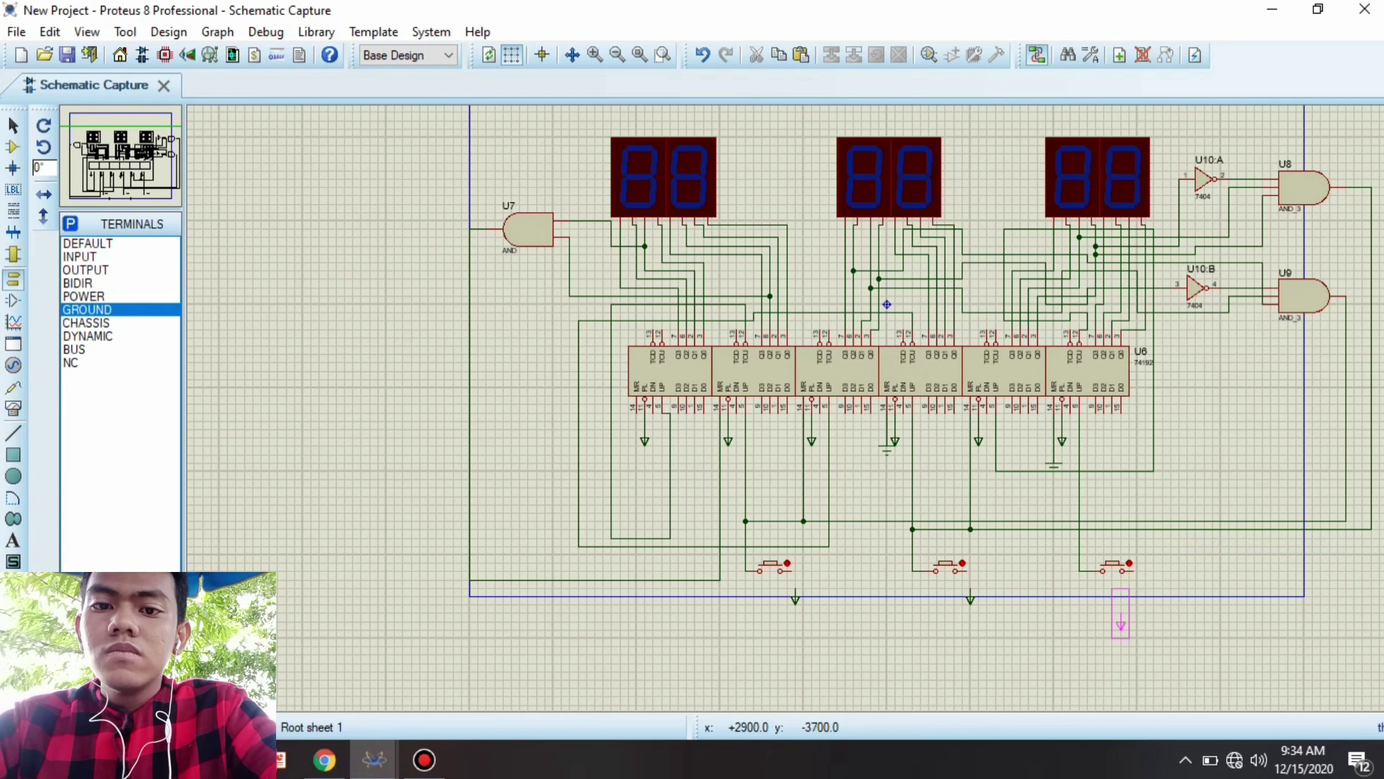
pyautogui.click(1137, 598)
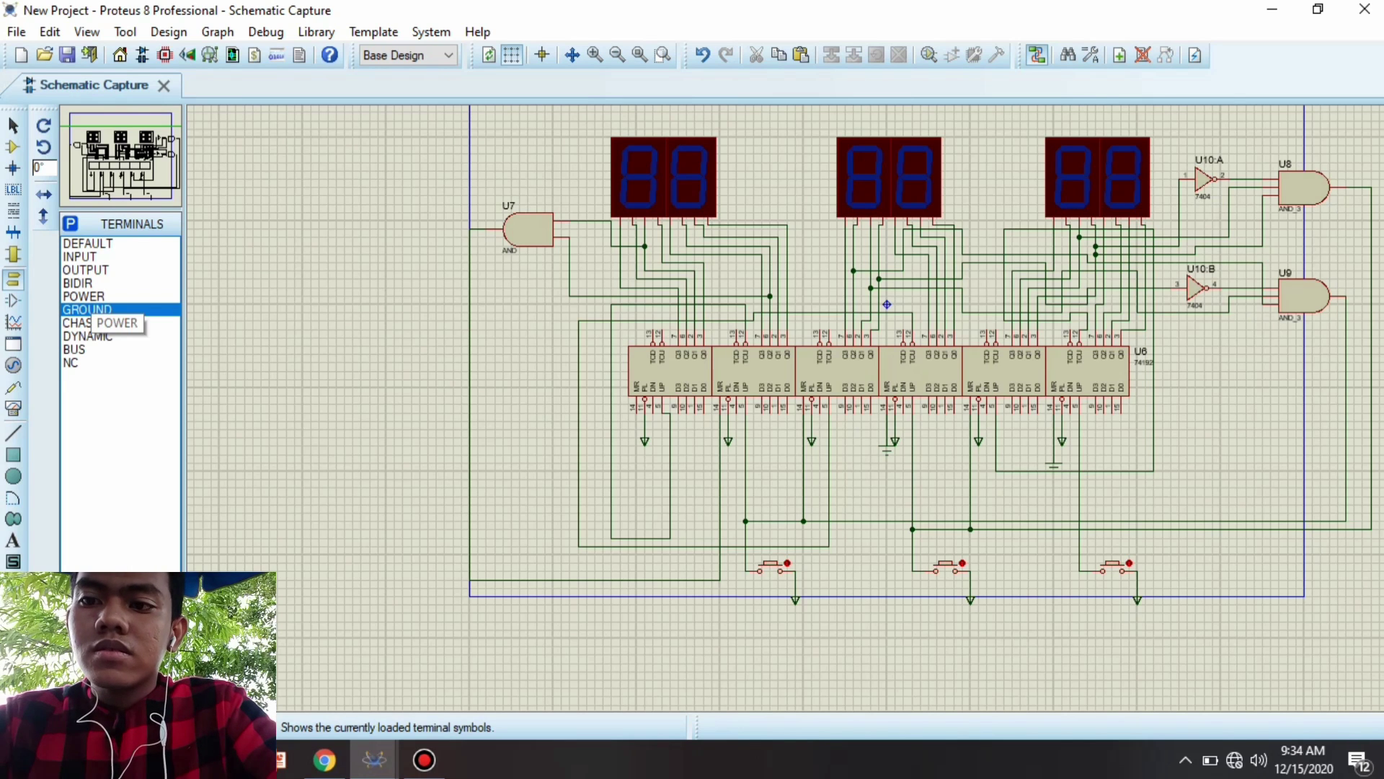
# - Place a DCLOCK generator beside the sixth 74192's UP line and connect it to that line
pyautogui.click(13, 364)
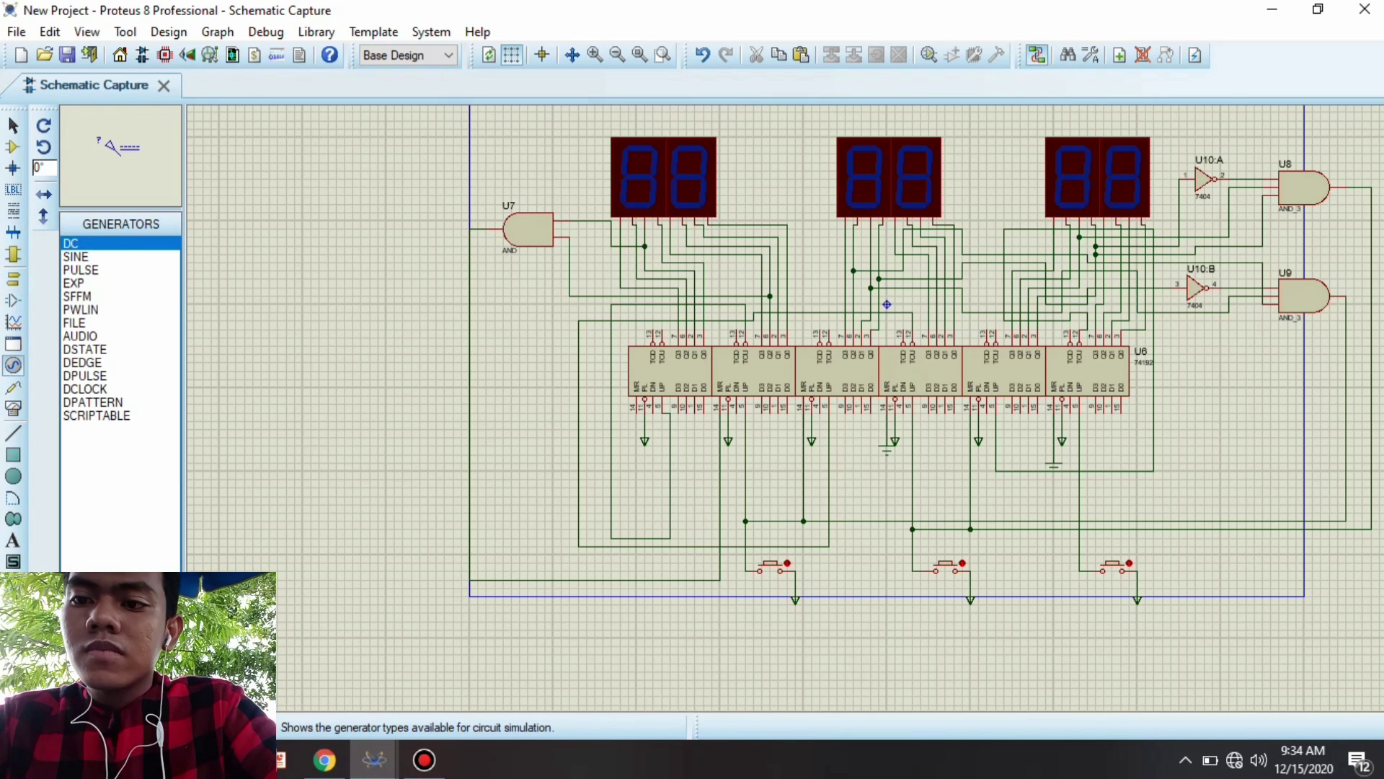
pyautogui.click(85, 389)
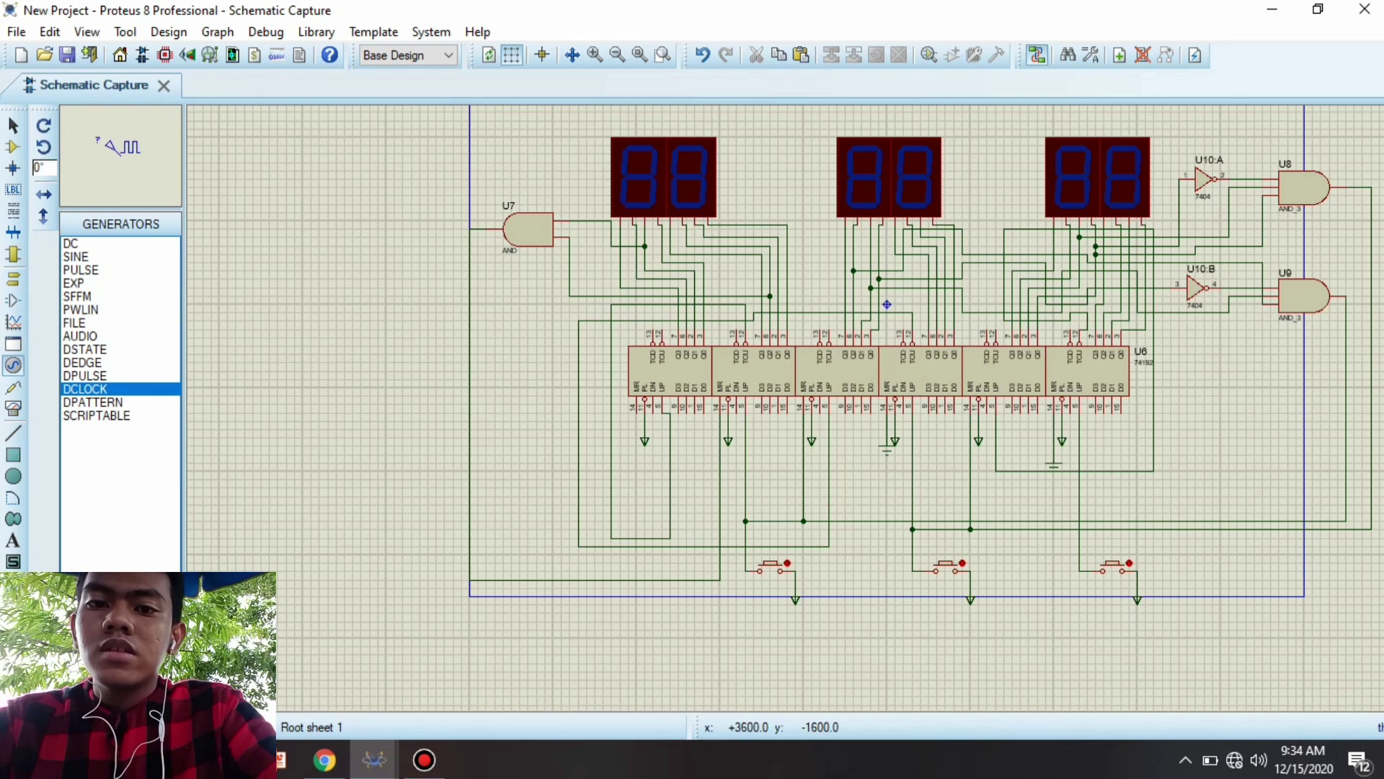
pyautogui.click(1101, 436)
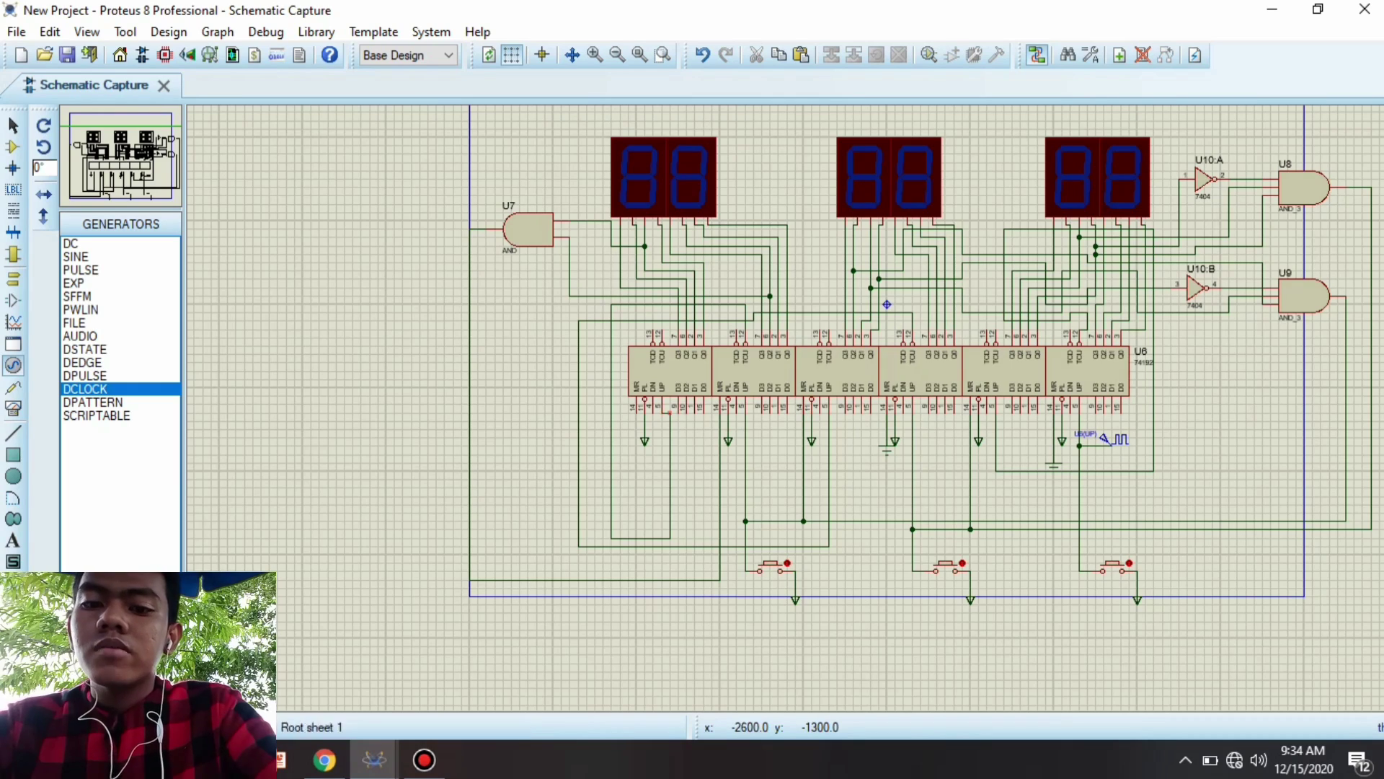
# - Search the device library for "led-" and add LED-PINK and LED-BLUE to the device list
pyautogui.scroll(1, 886, 304)
pyautogui.scroll(-3, 947, 474)
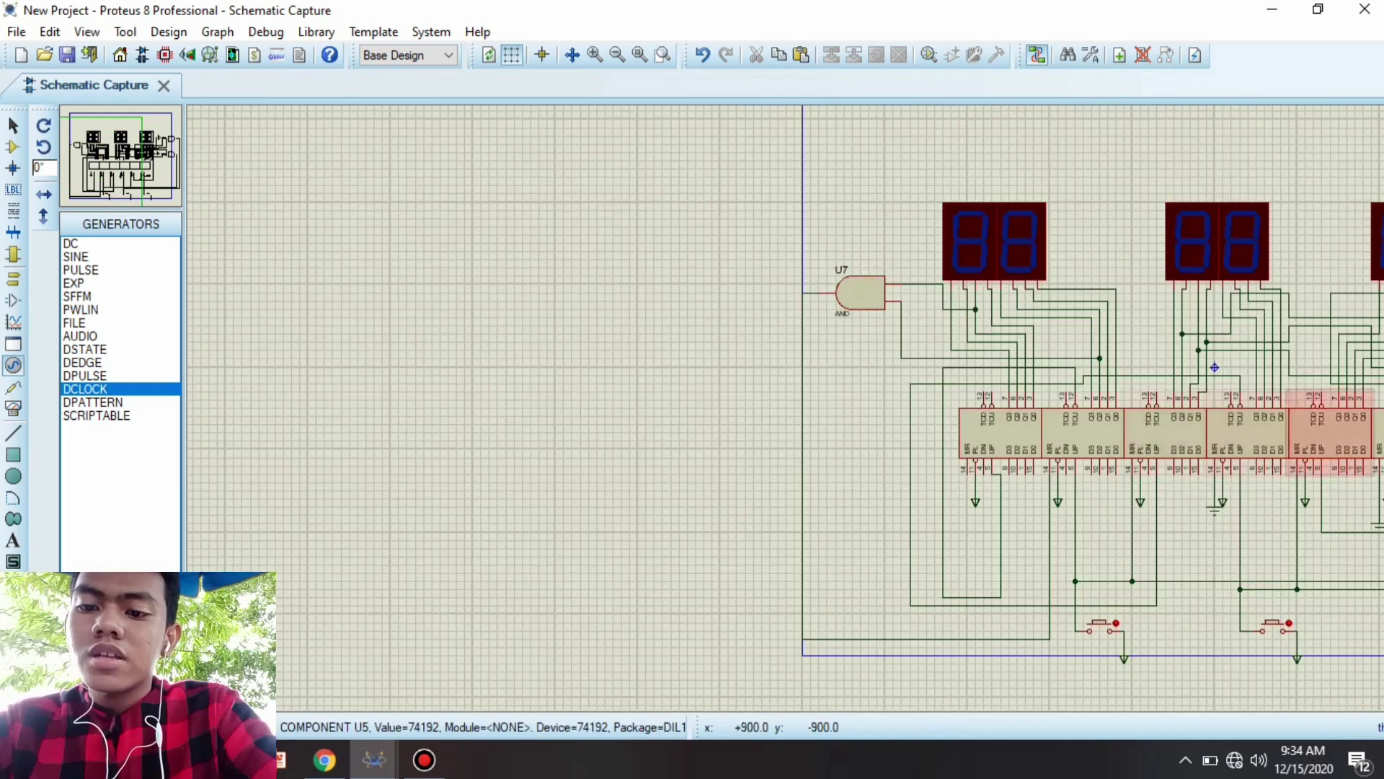
pyautogui.scroll(2, 947, 474)
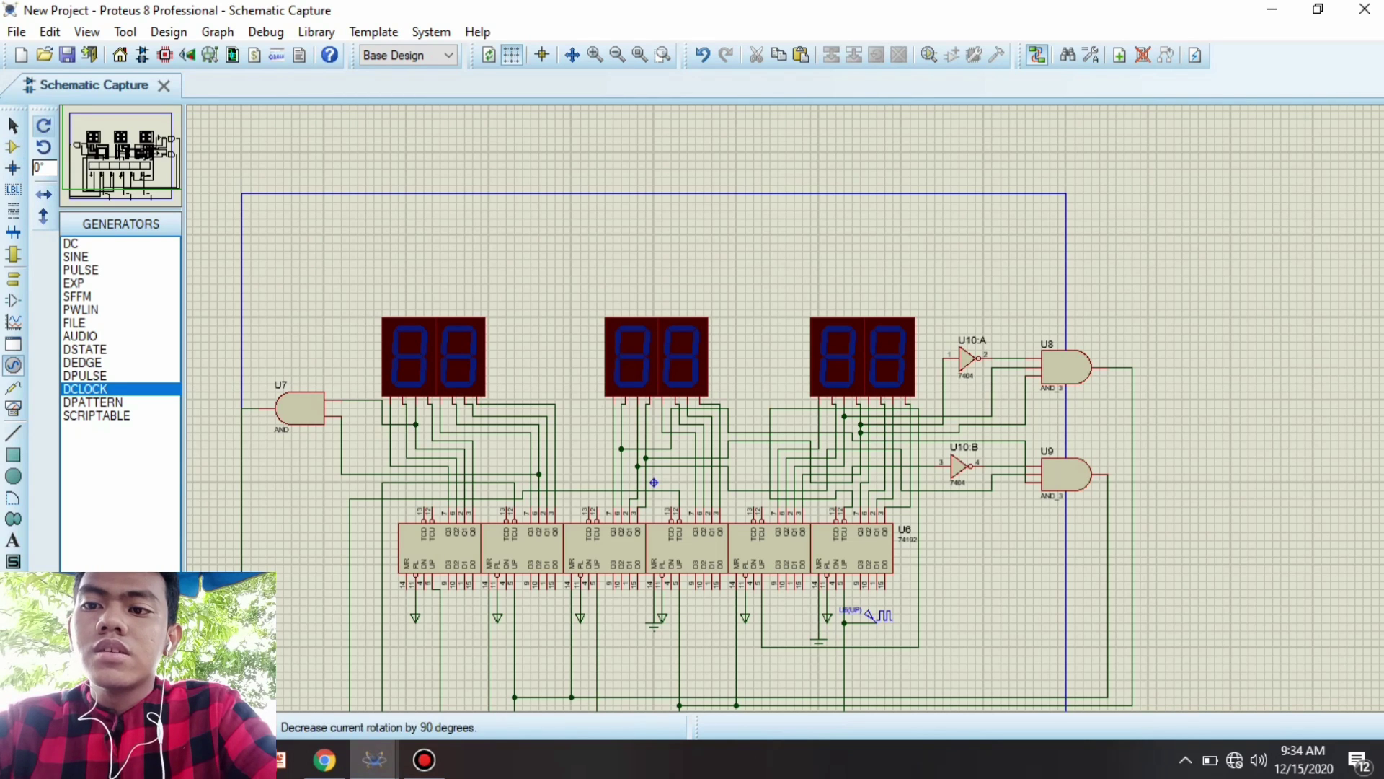
pyautogui.click(13, 147)
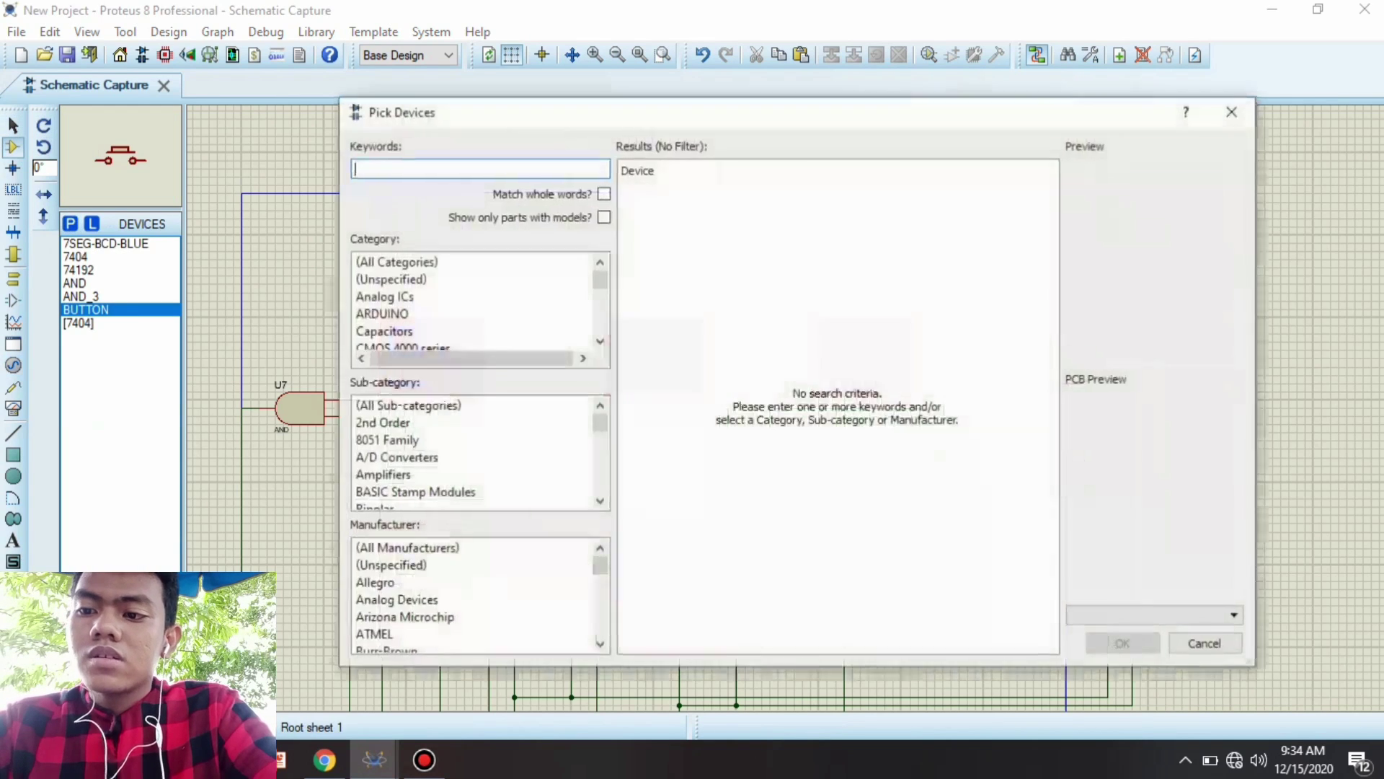
pyautogui.click(70, 224)
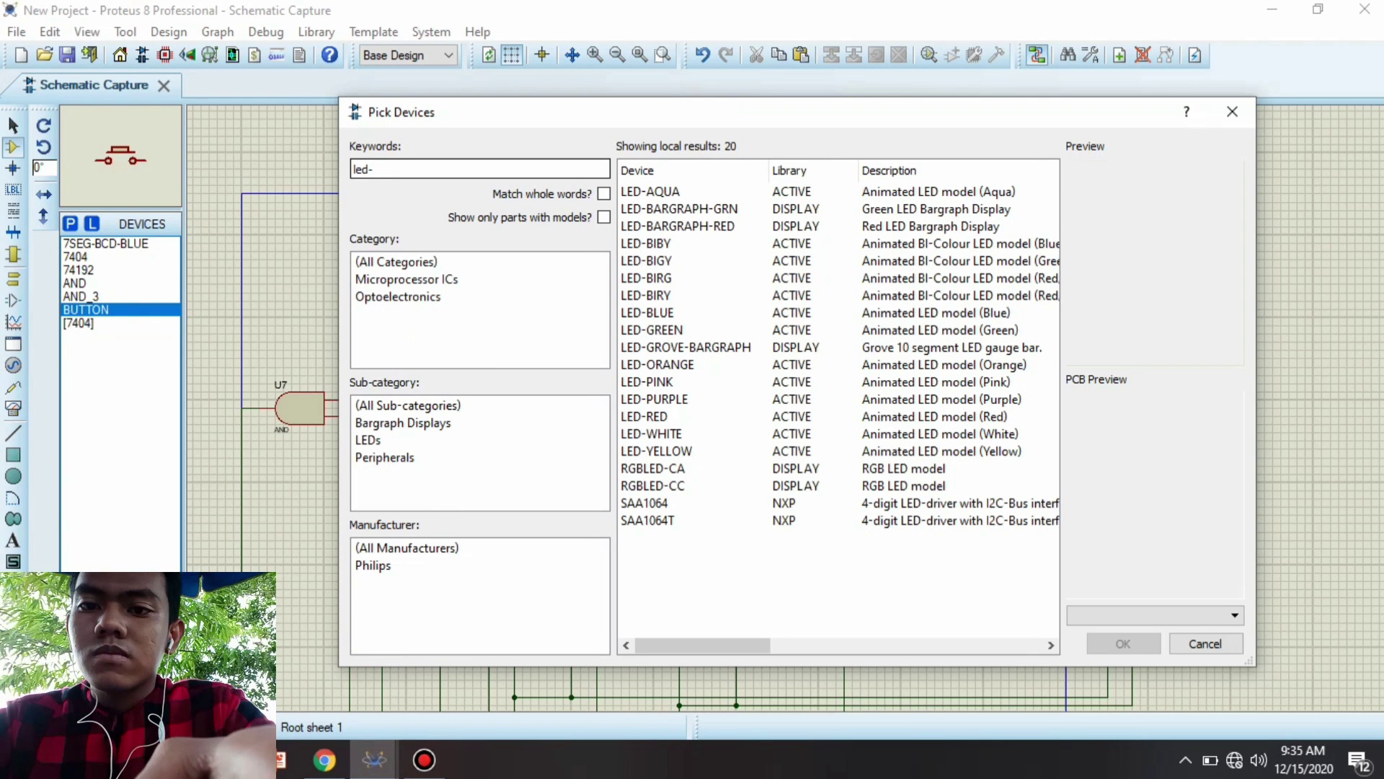
pyautogui.doubleClick(646, 381)
pyautogui.doubleClick(647, 312)
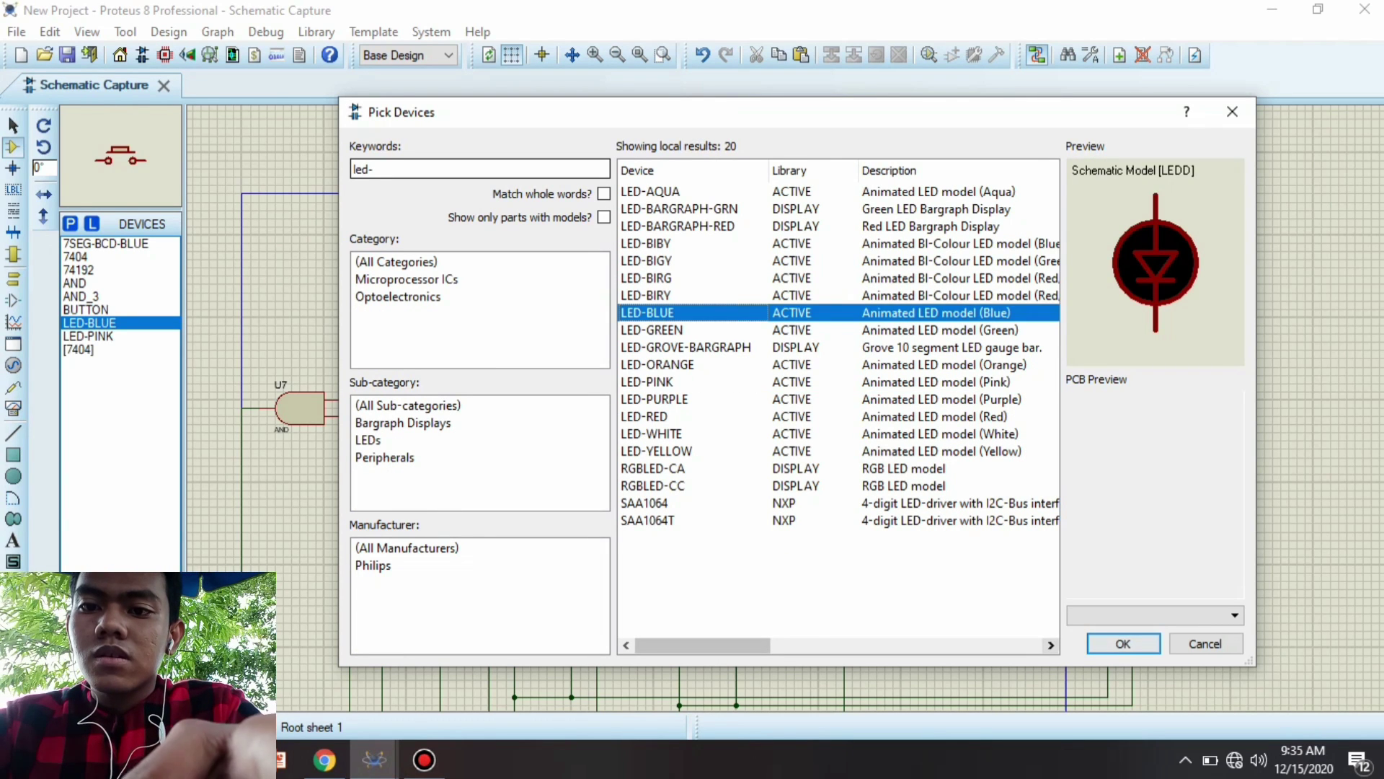
pyautogui.click(1123, 643)
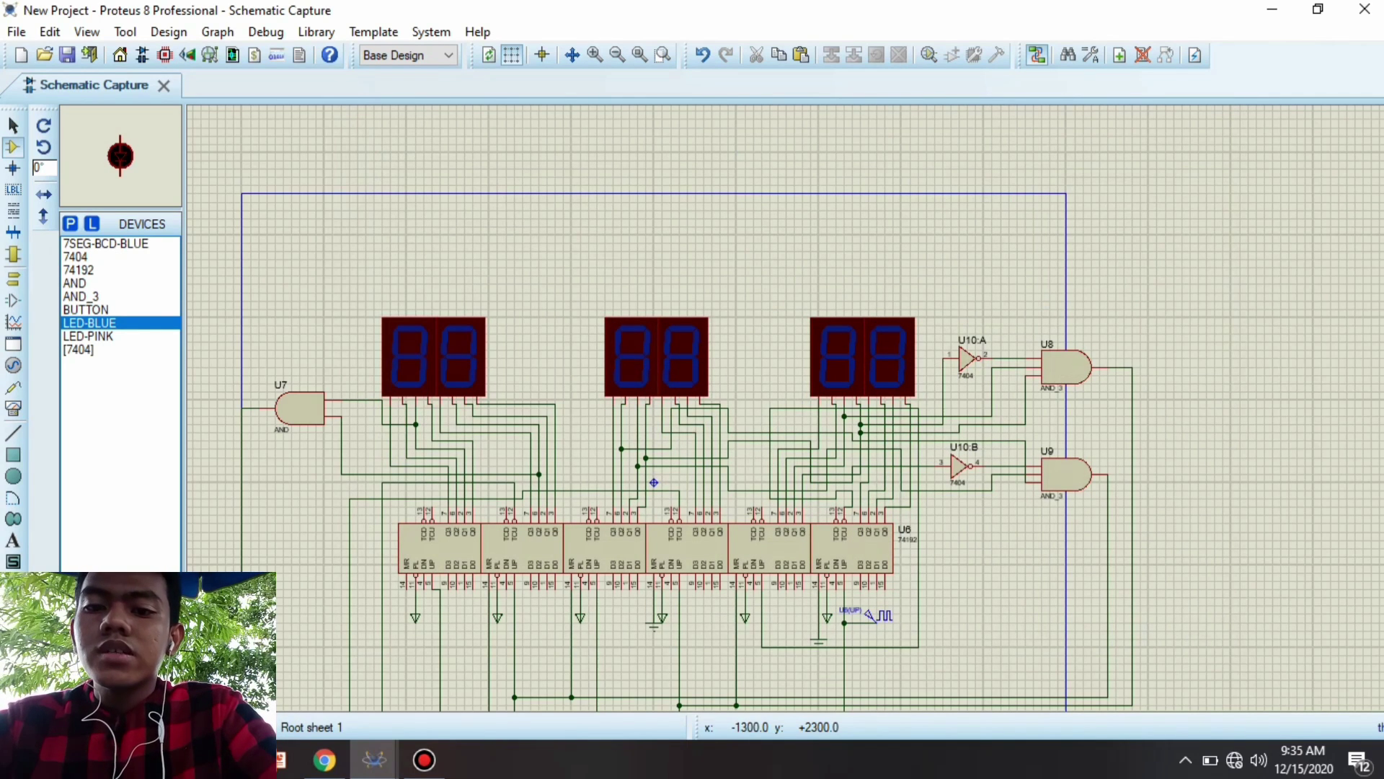
# - Place an LED-BLUE above an LED-PINK in each of the two gaps between the seven-segment display pairs
pyautogui.click(538, 310)
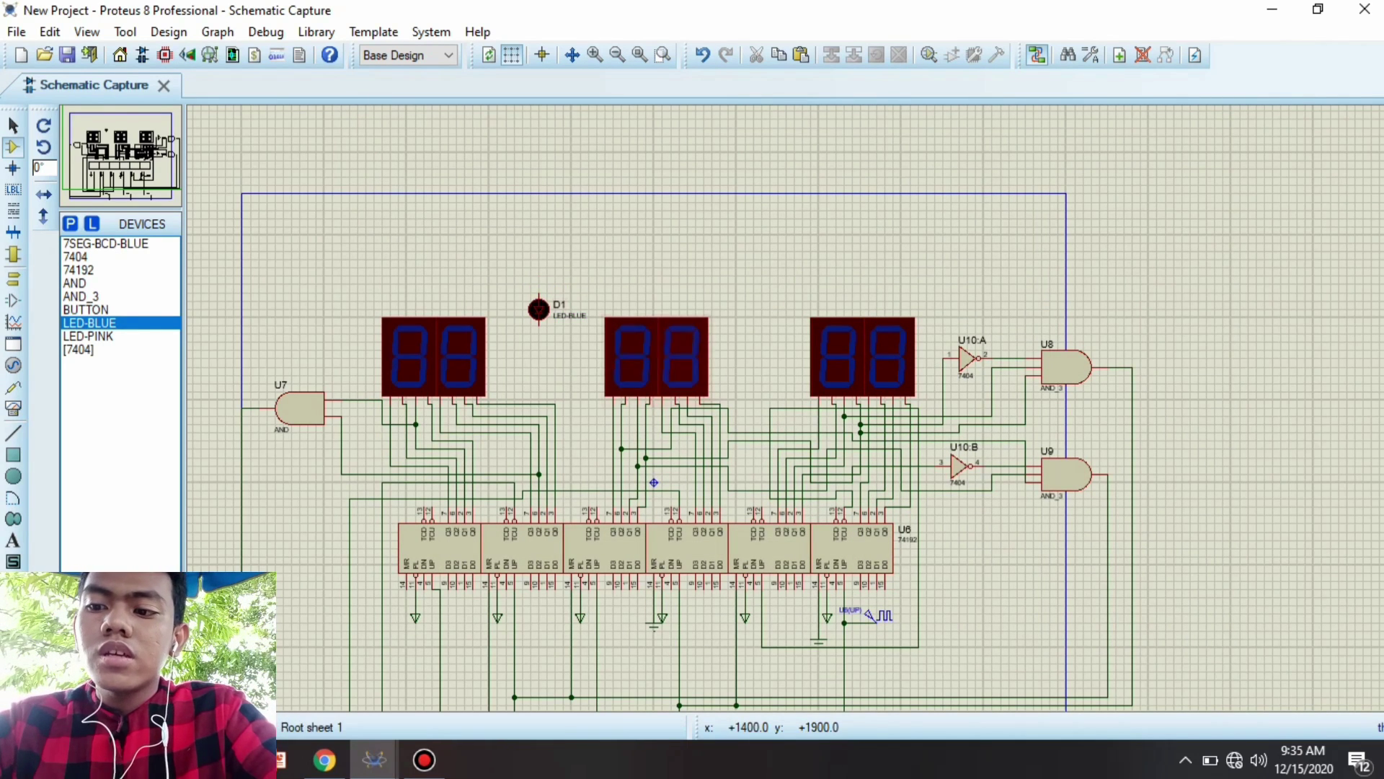
pyautogui.click(762, 309)
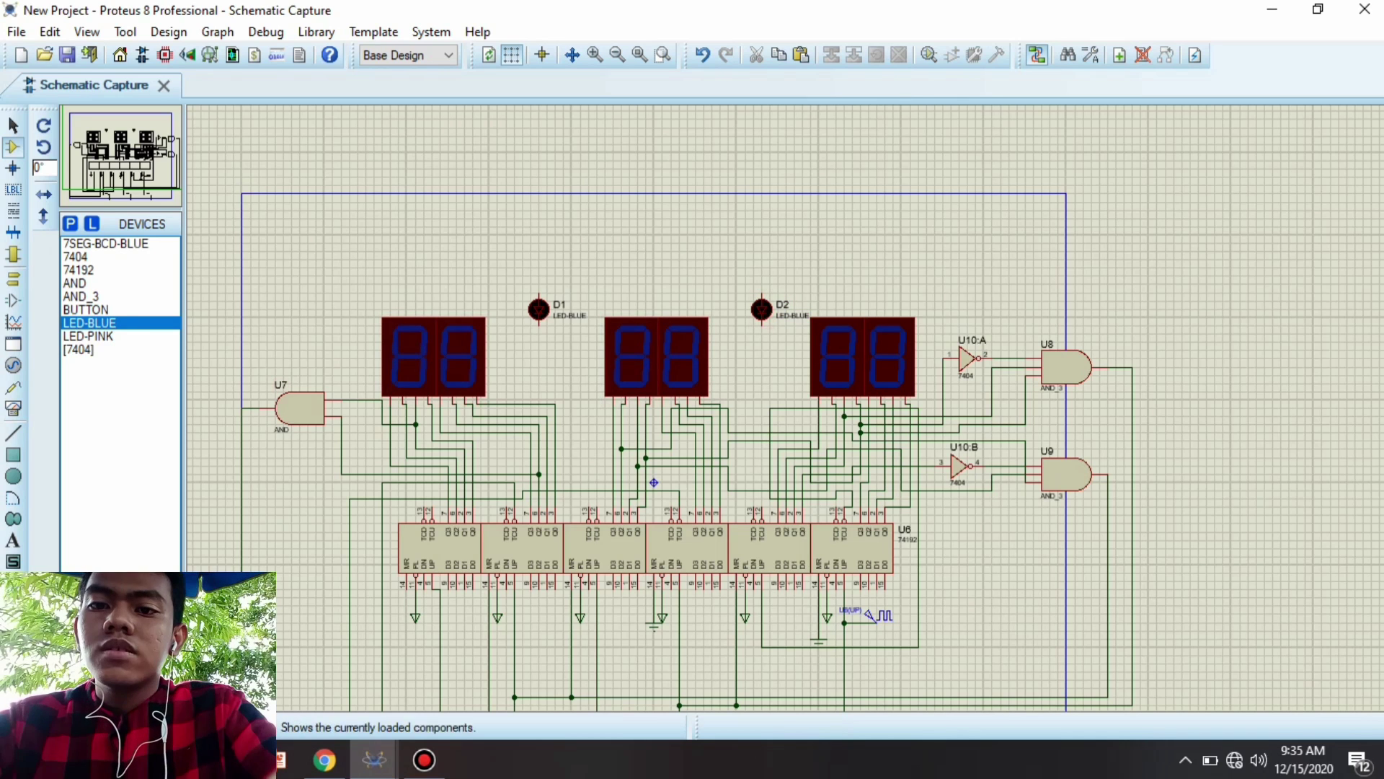
pyautogui.click(87, 336)
pyautogui.click(539, 367)
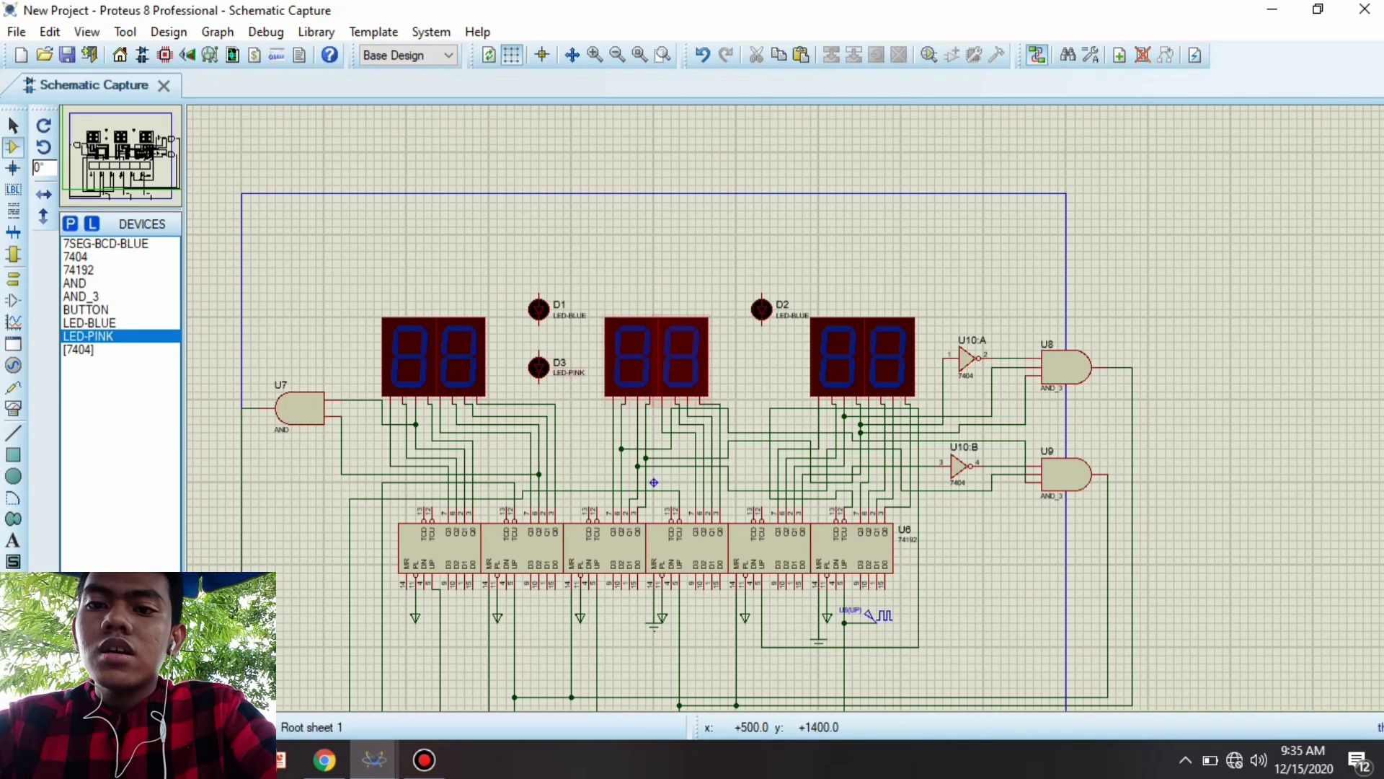
pyautogui.click(762, 367)
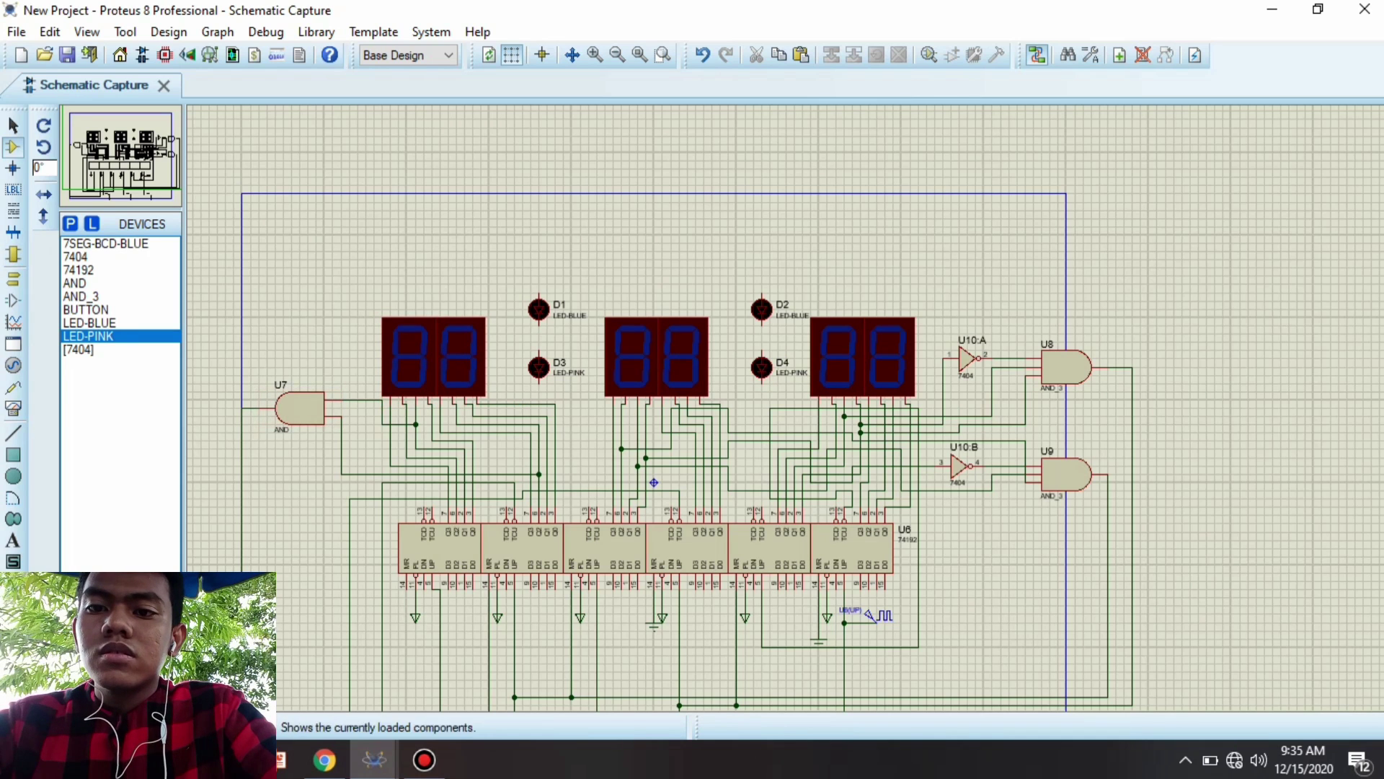
# - Wire the two blue LEDs' upper pins together, the two pink LEDs' lower pins together, and each blue LED to its pink one
pyautogui.click(538, 293)
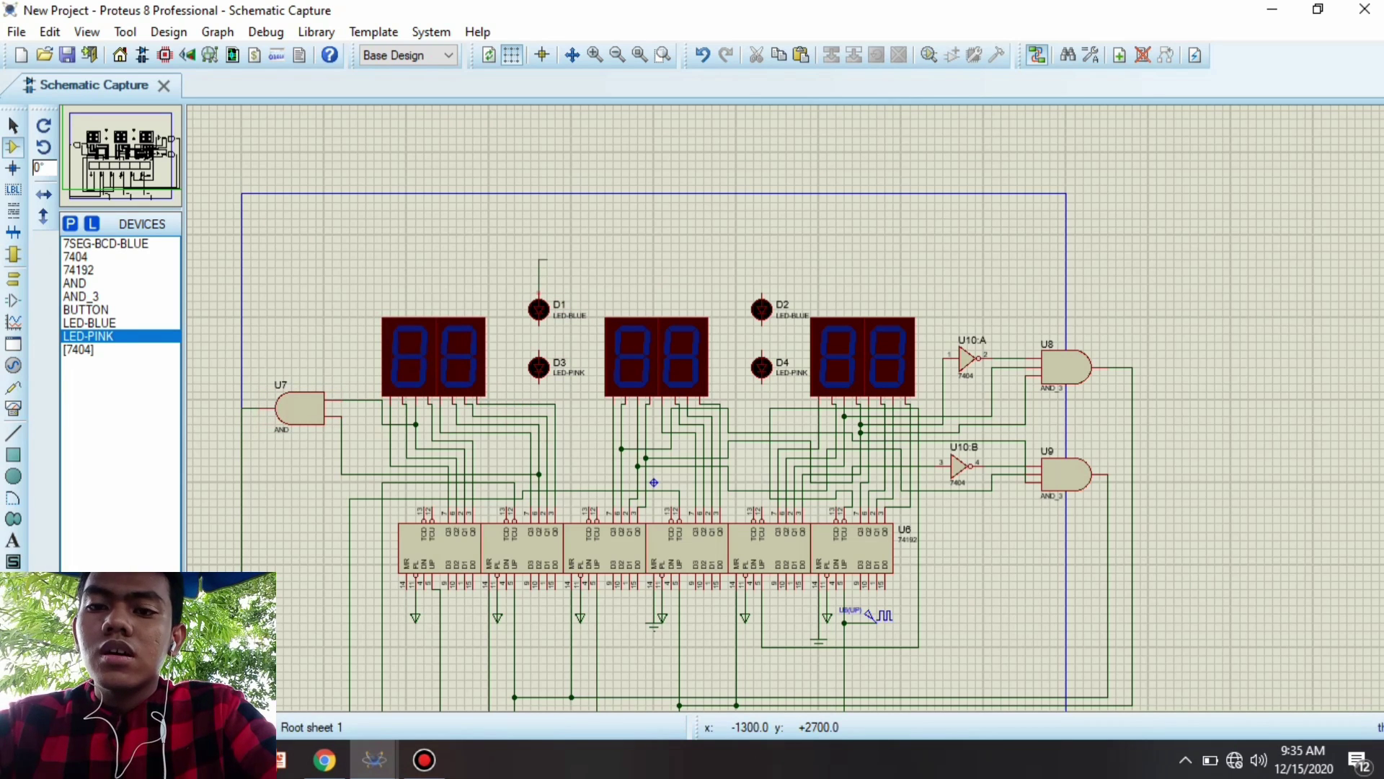
pyautogui.click(761, 296)
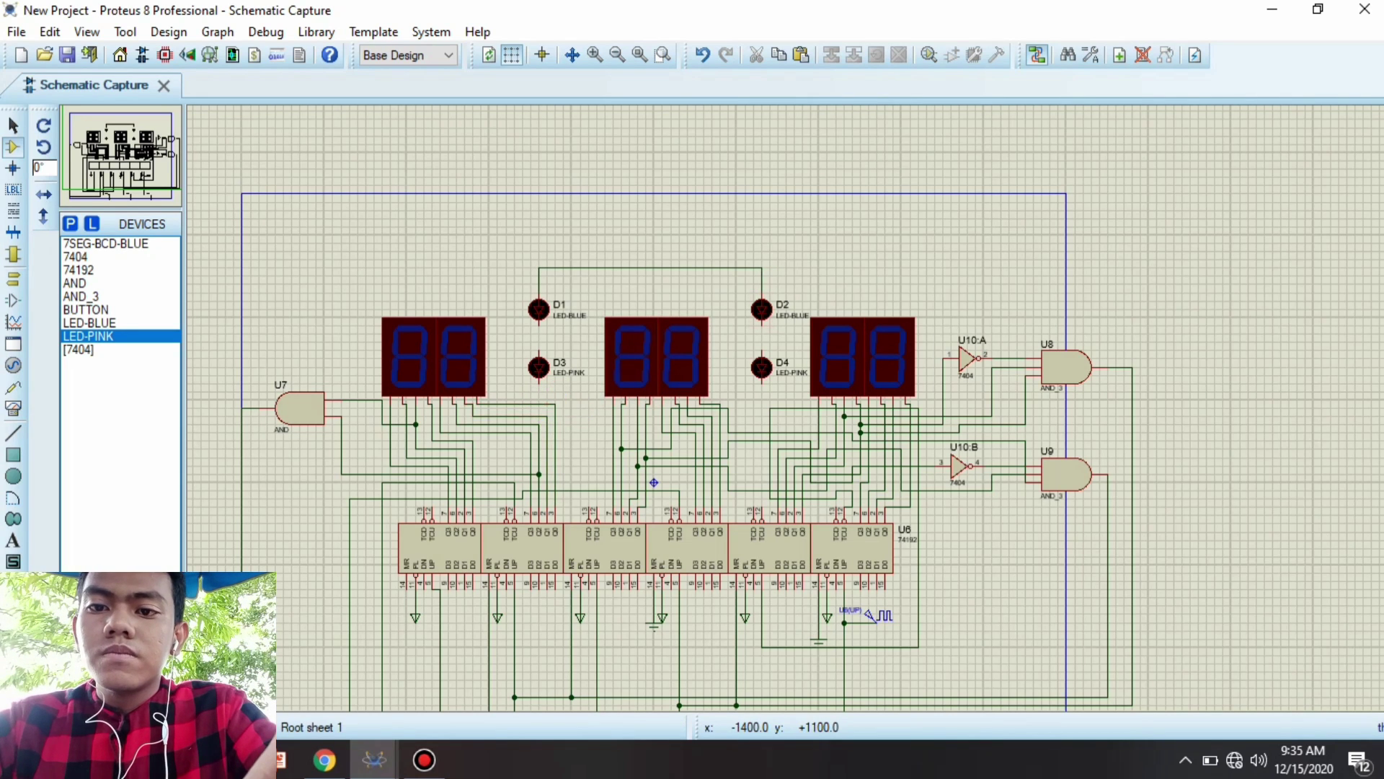
pyautogui.click(539, 382)
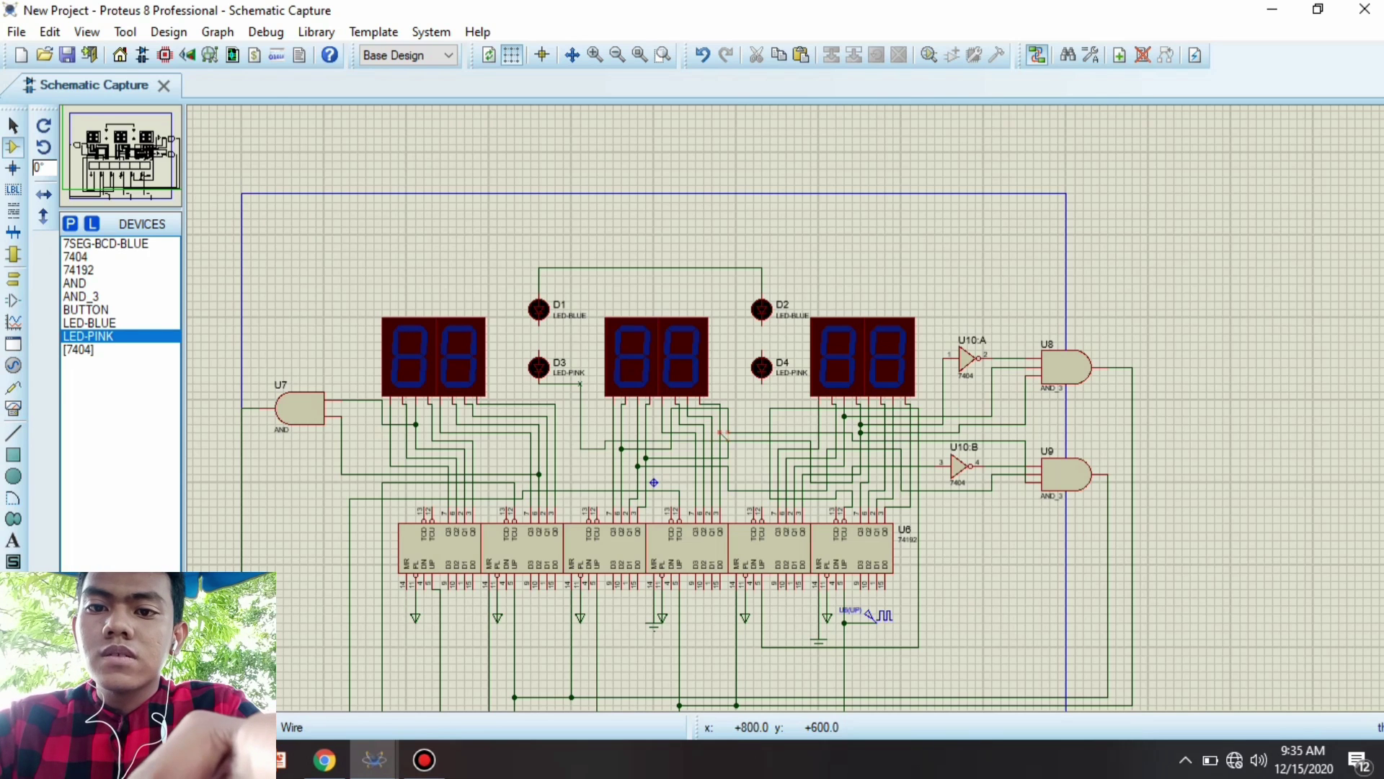
pyautogui.click(725, 436)
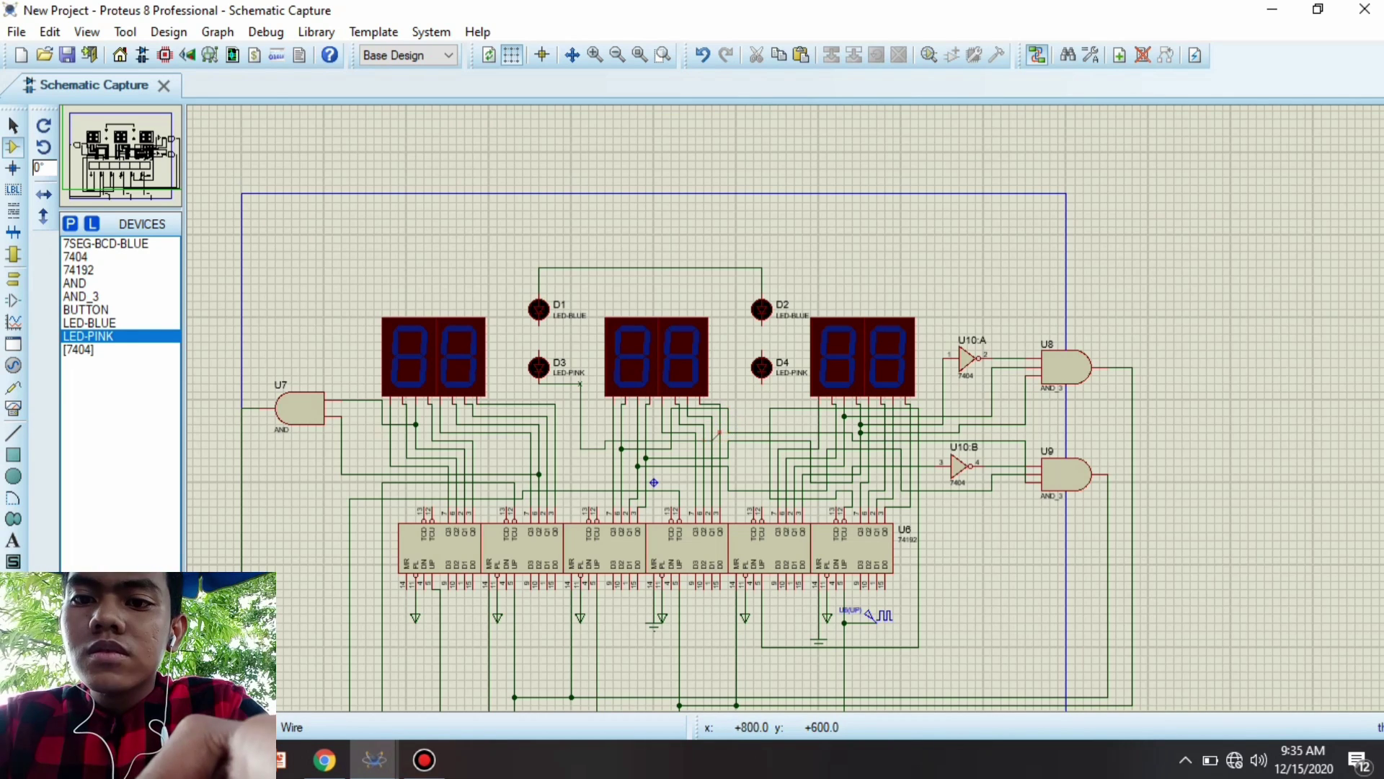
pyautogui.click(761, 386)
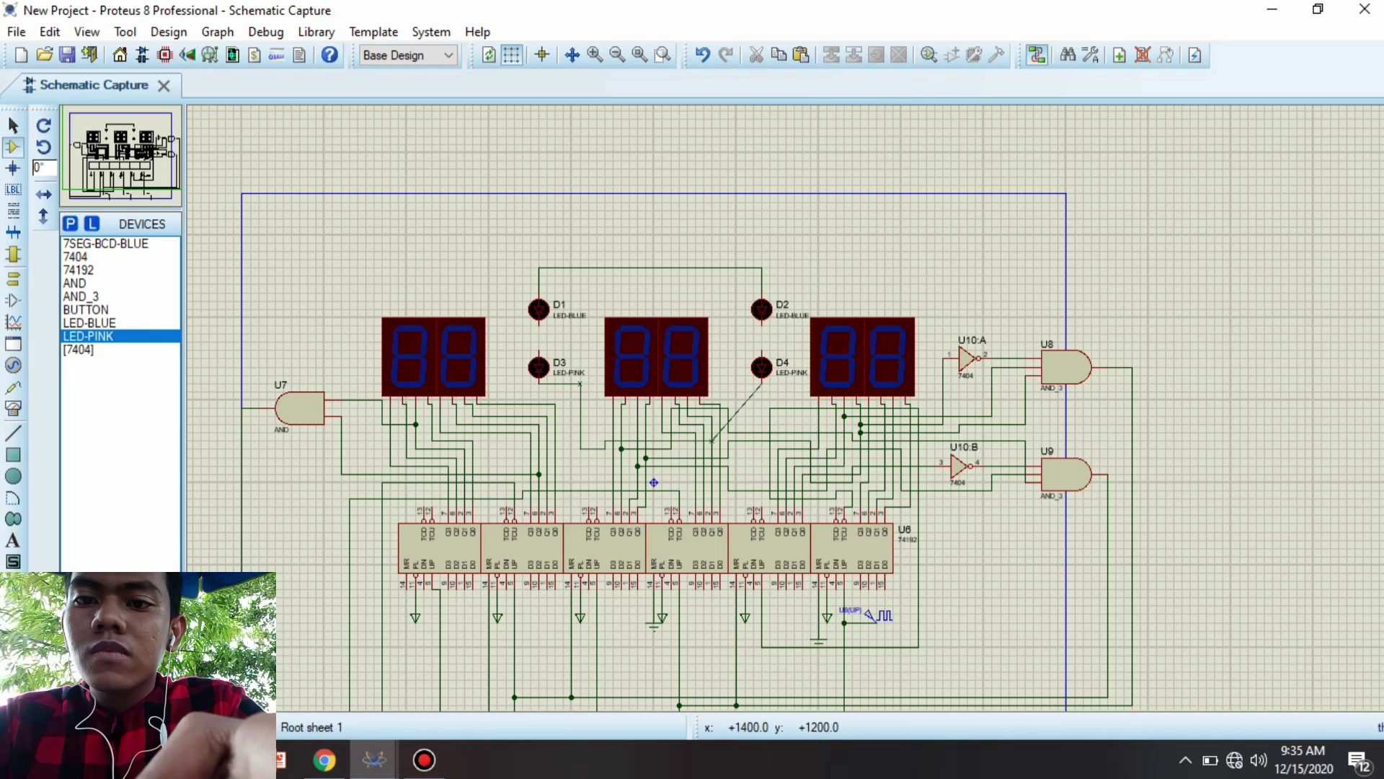
pyautogui.hotkey('ctrl', 'z')
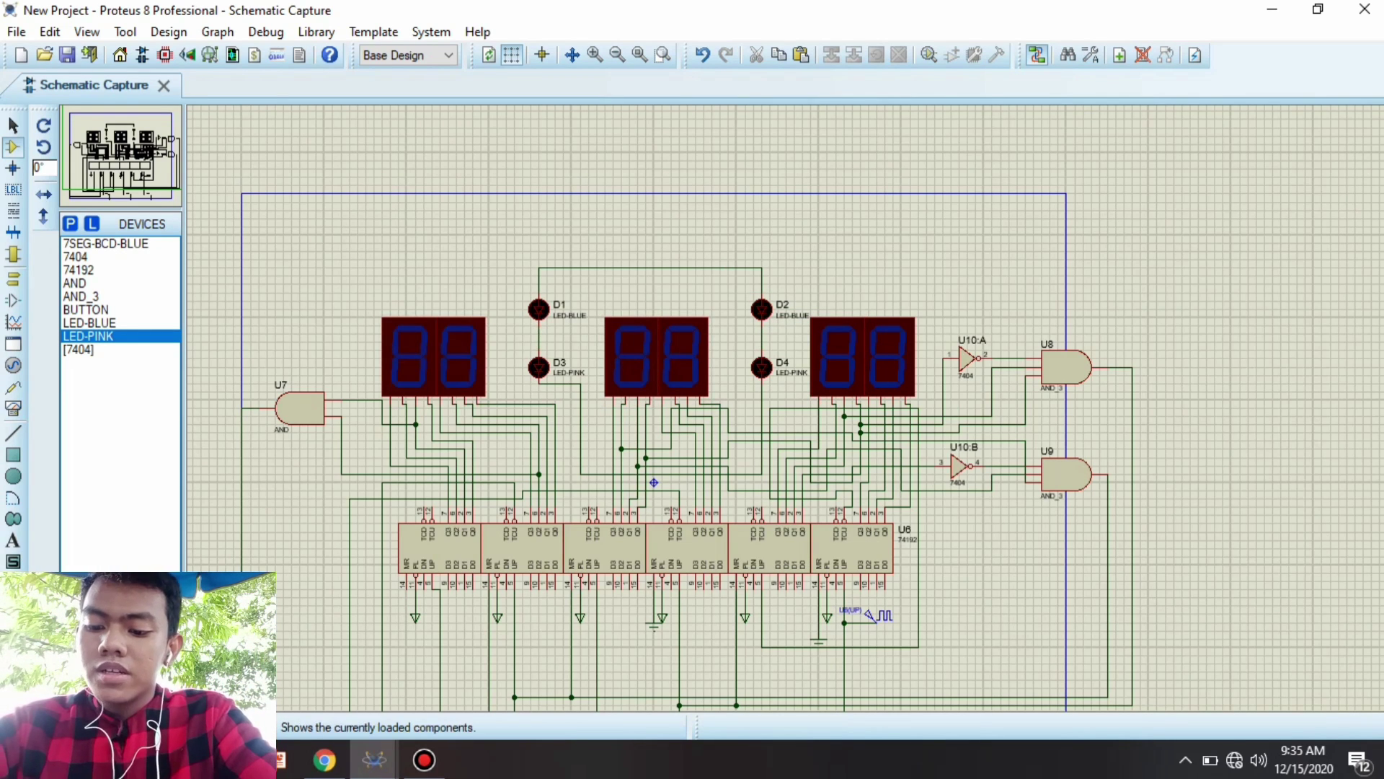
# - Place one DCLOCK generator on the wire joining the blue LEDs and another on the wire joining the pink LEDs
pyautogui.click(13, 365)
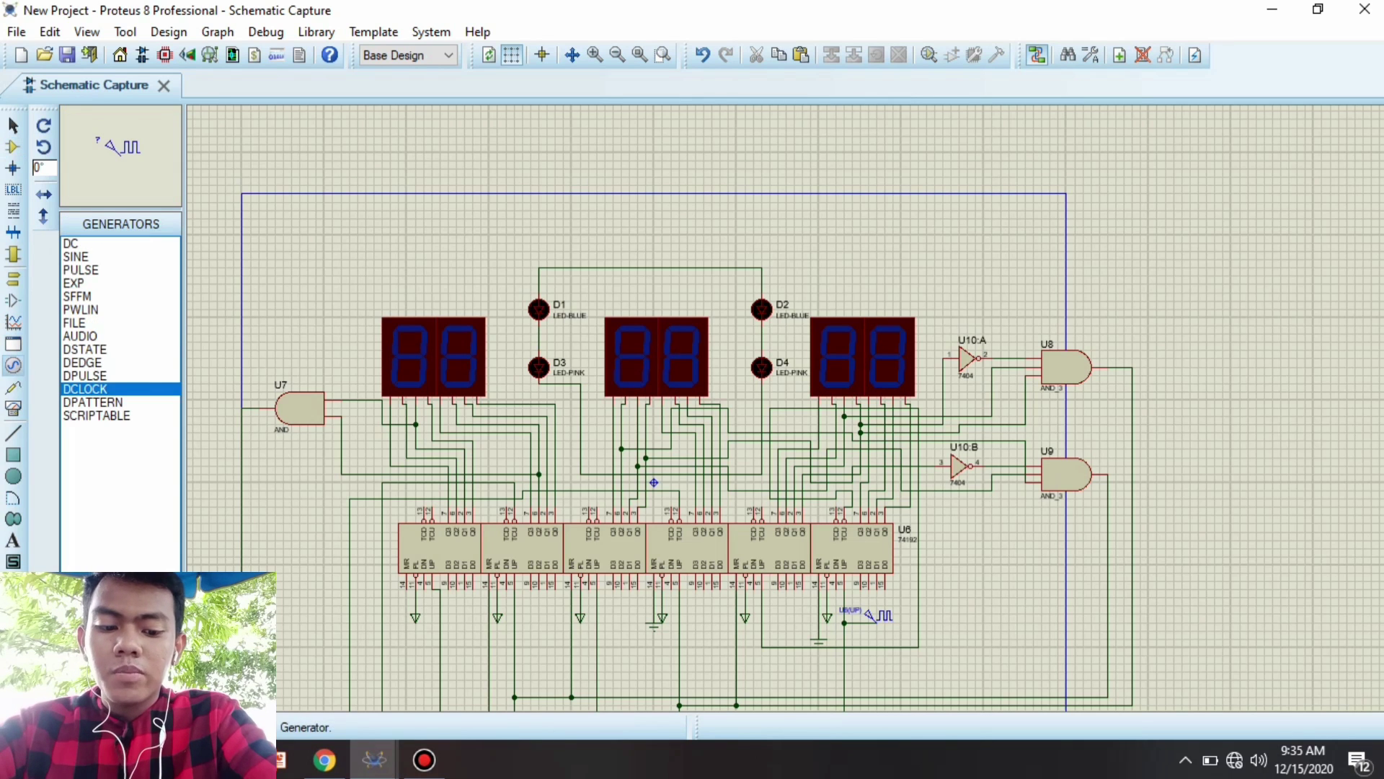
pyautogui.click(637, 232)
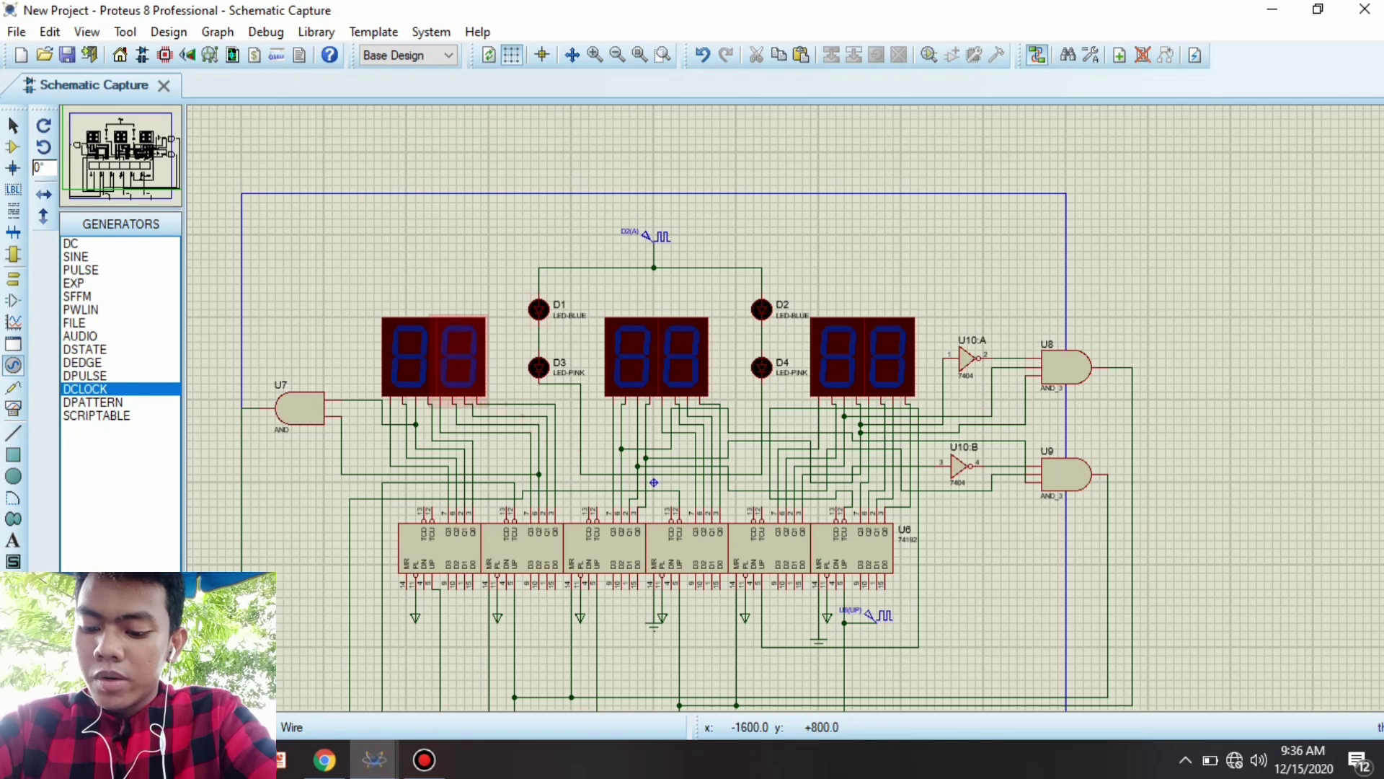
pyautogui.click(579, 420)
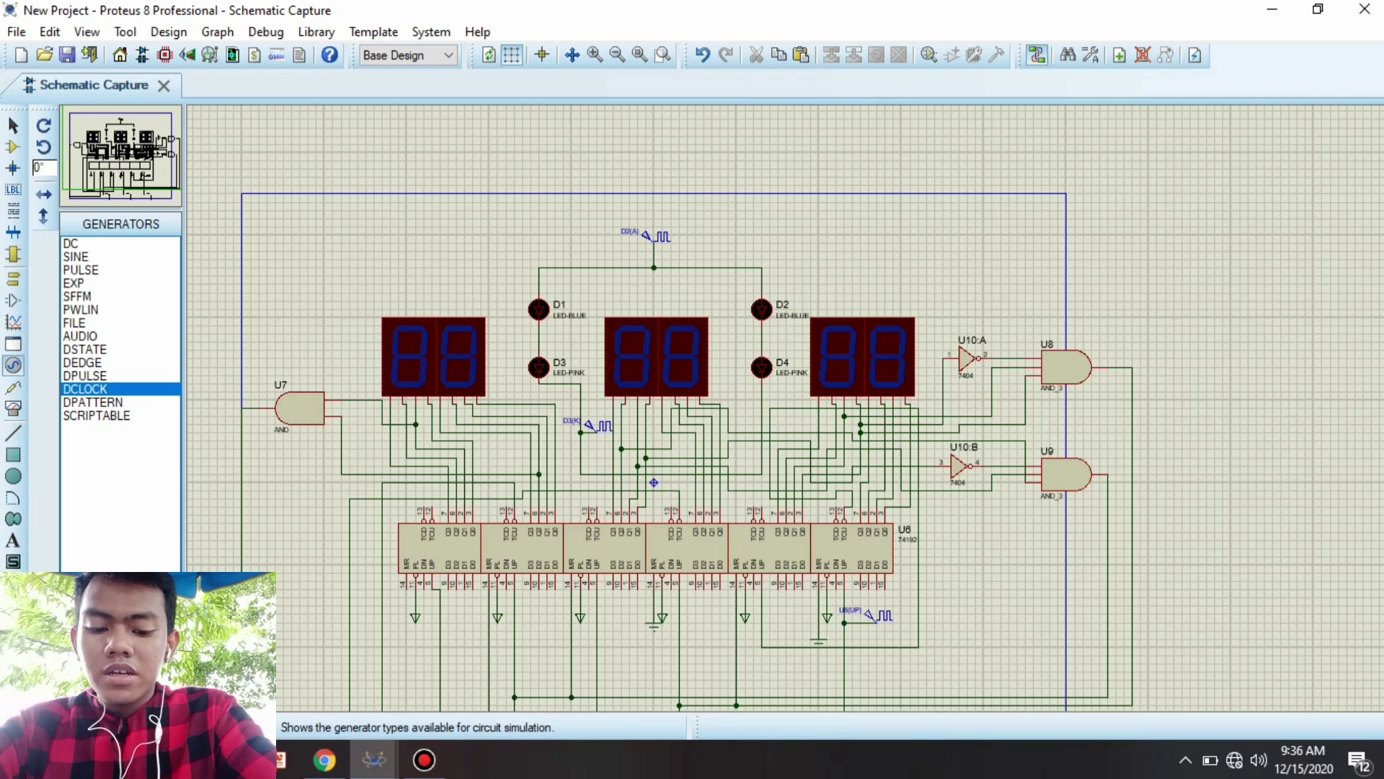
# - Place a GROUND terminal beside each LED pair and wire it to the junction between the blue and pink LEDs
pyautogui.click(13, 278)
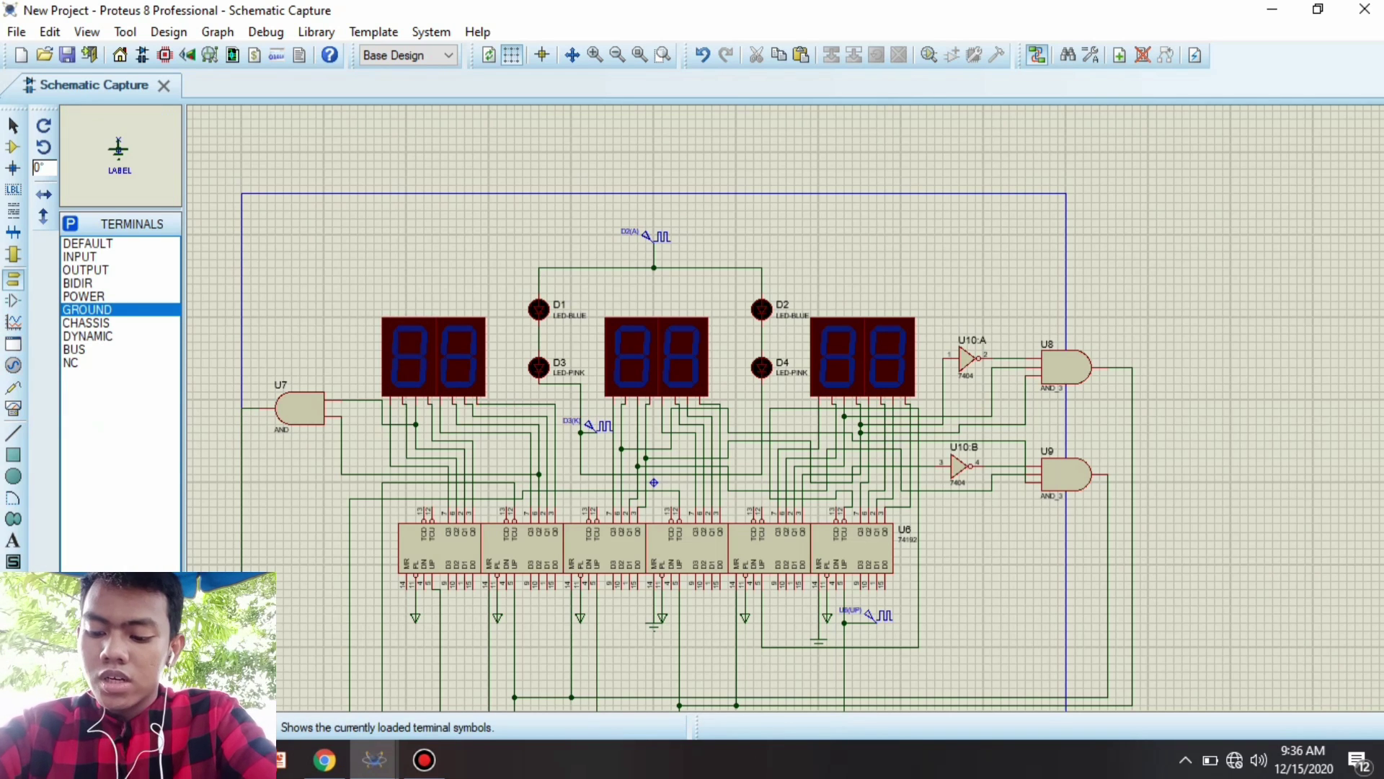
pyautogui.click(515, 342)
pyautogui.click(514, 329)
pyautogui.click(539, 333)
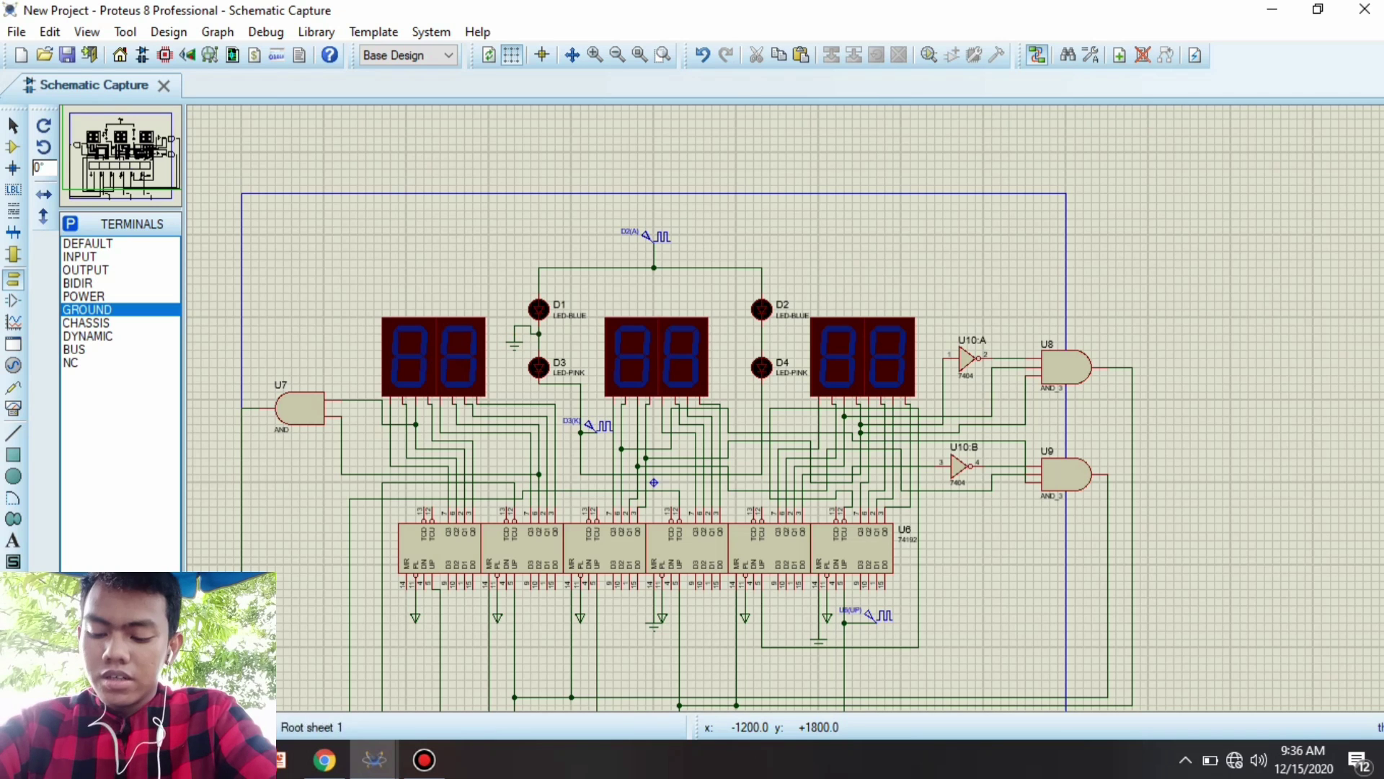
pyautogui.click(786, 343)
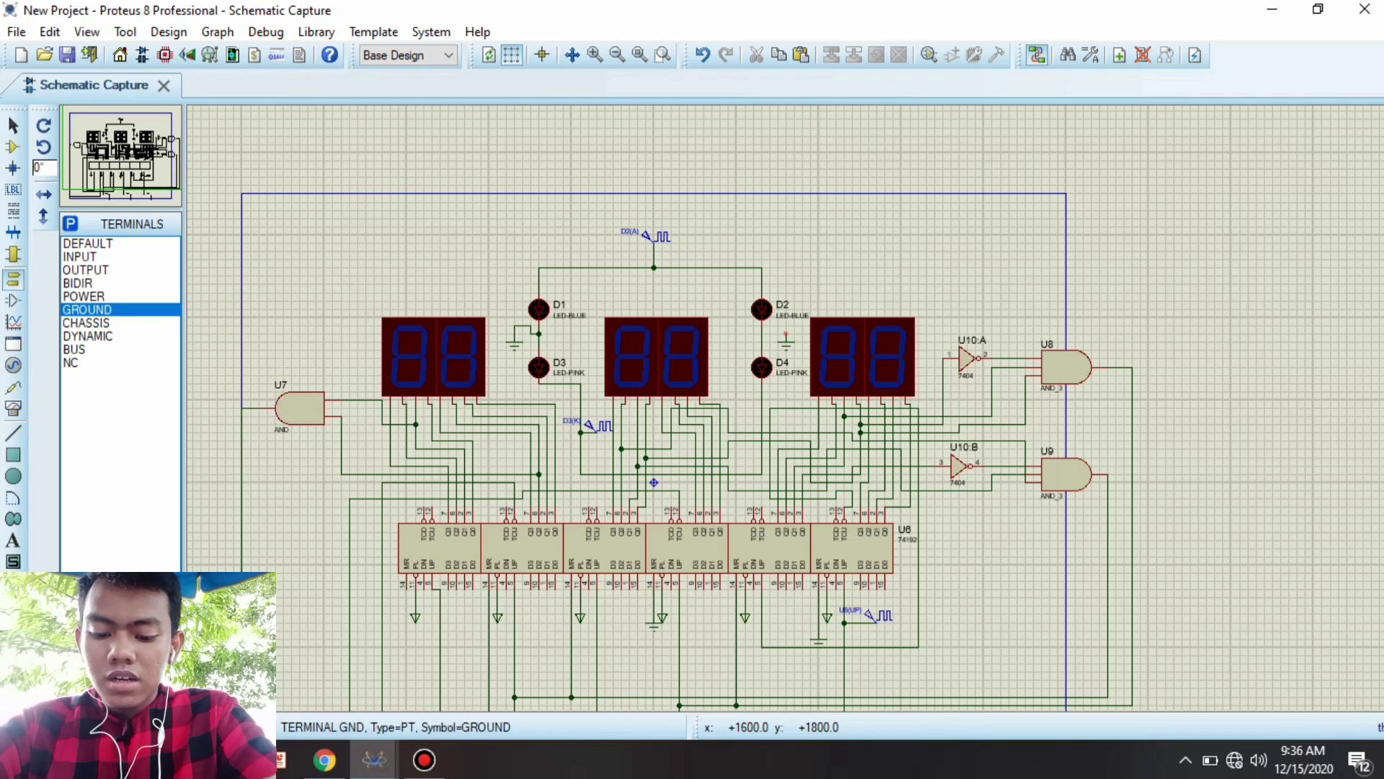
pyautogui.click(786, 331)
pyautogui.click(761, 333)
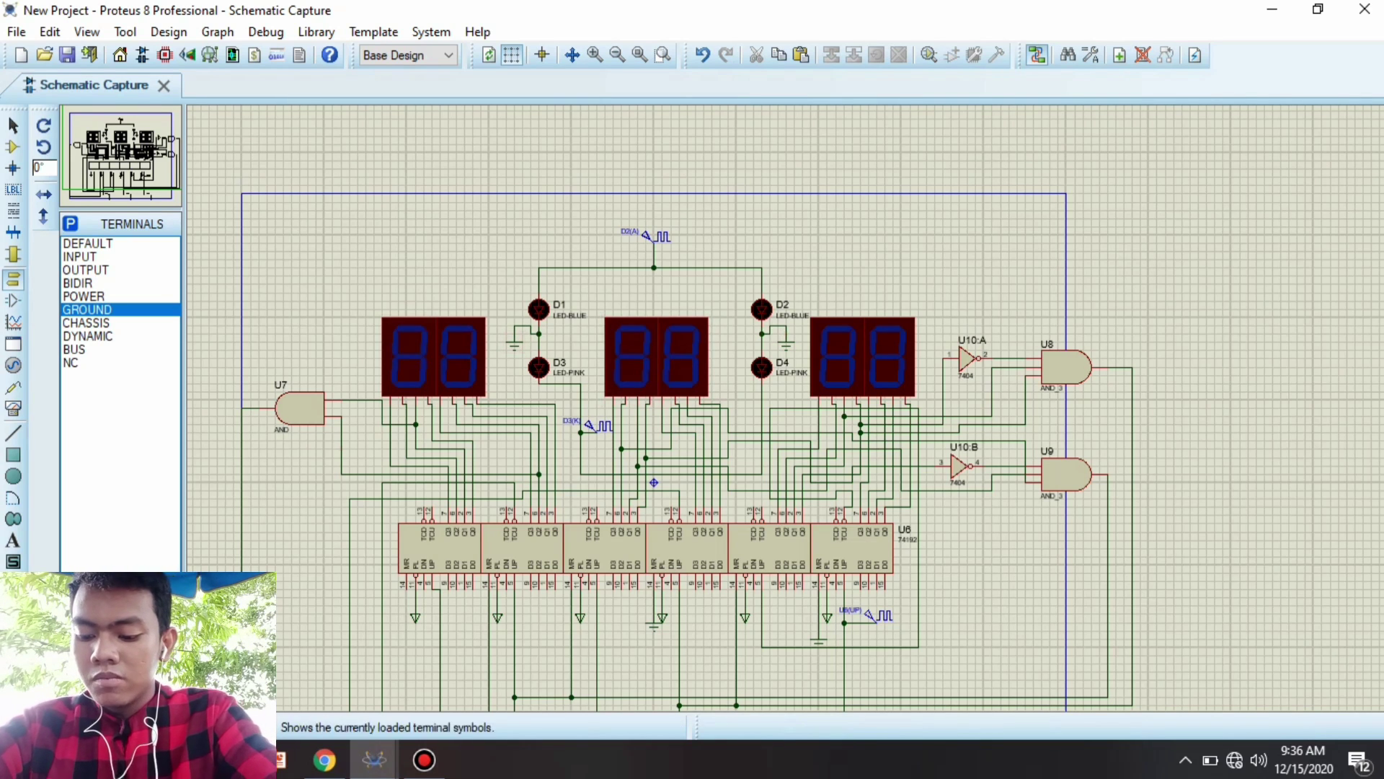
# - Run the simulation and check the seconds digits and the separator LEDs
pyautogui.click(16, 727)
pyautogui.scroll(-1, 767, 327)
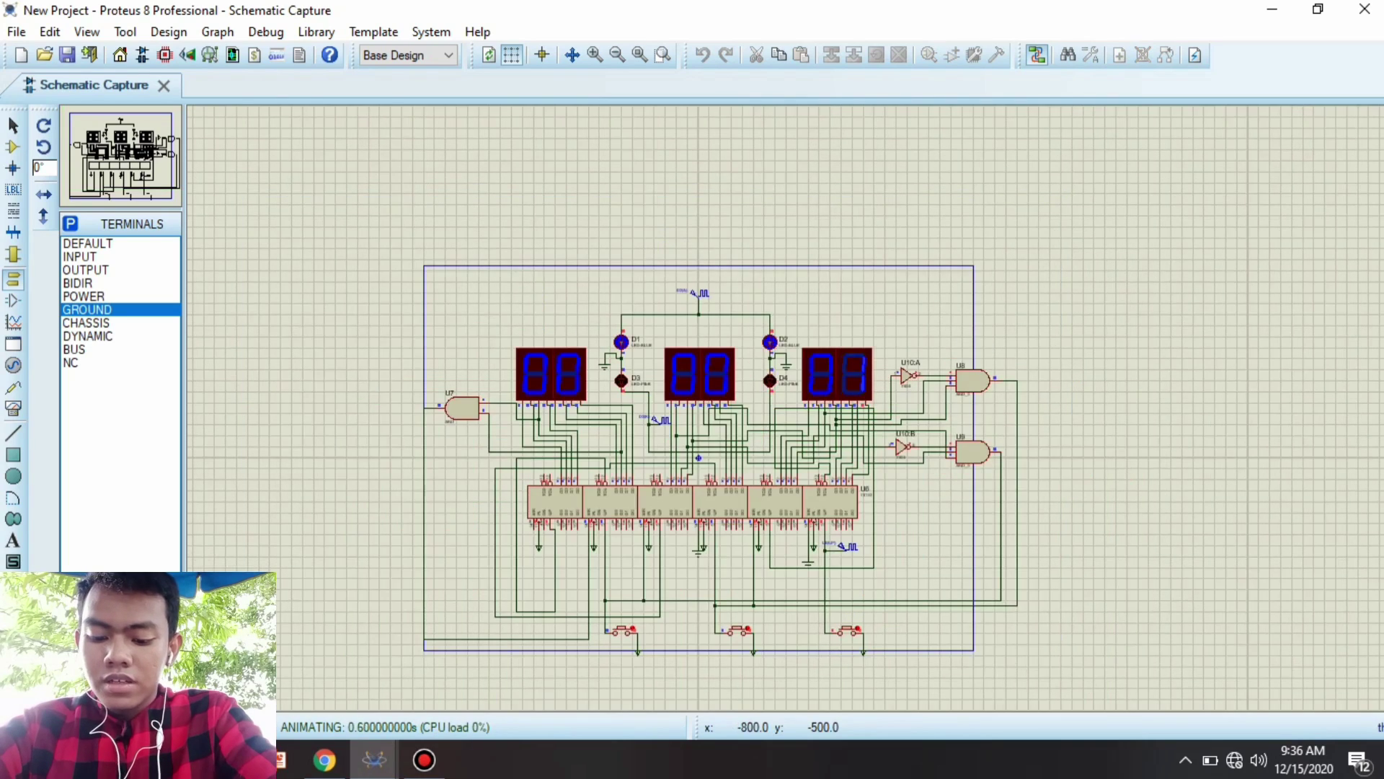
pyautogui.scroll(1, 775, 401)
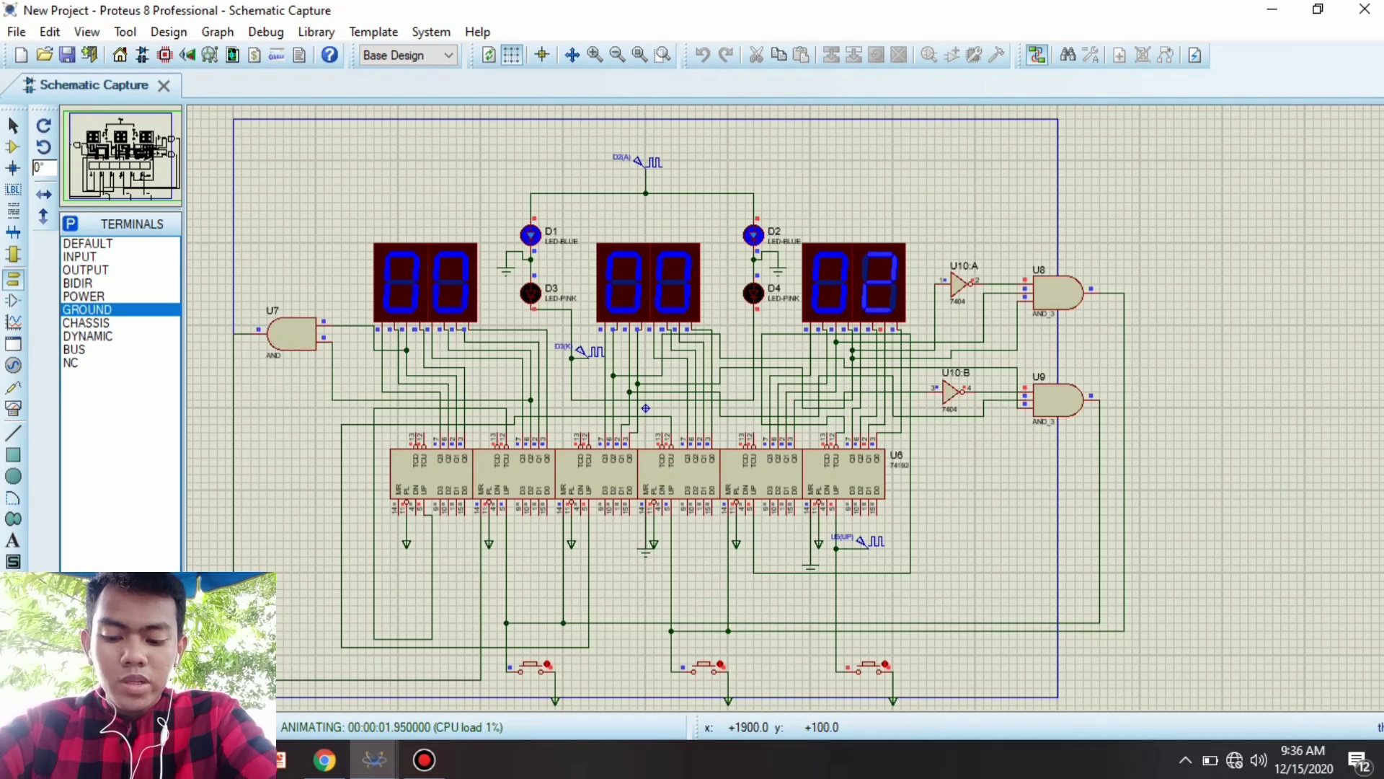
pyautogui.scroll(-1, 646, 408)
pyautogui.scroll(2, 643, 401)
pyautogui.scroll(-1, 640, 392)
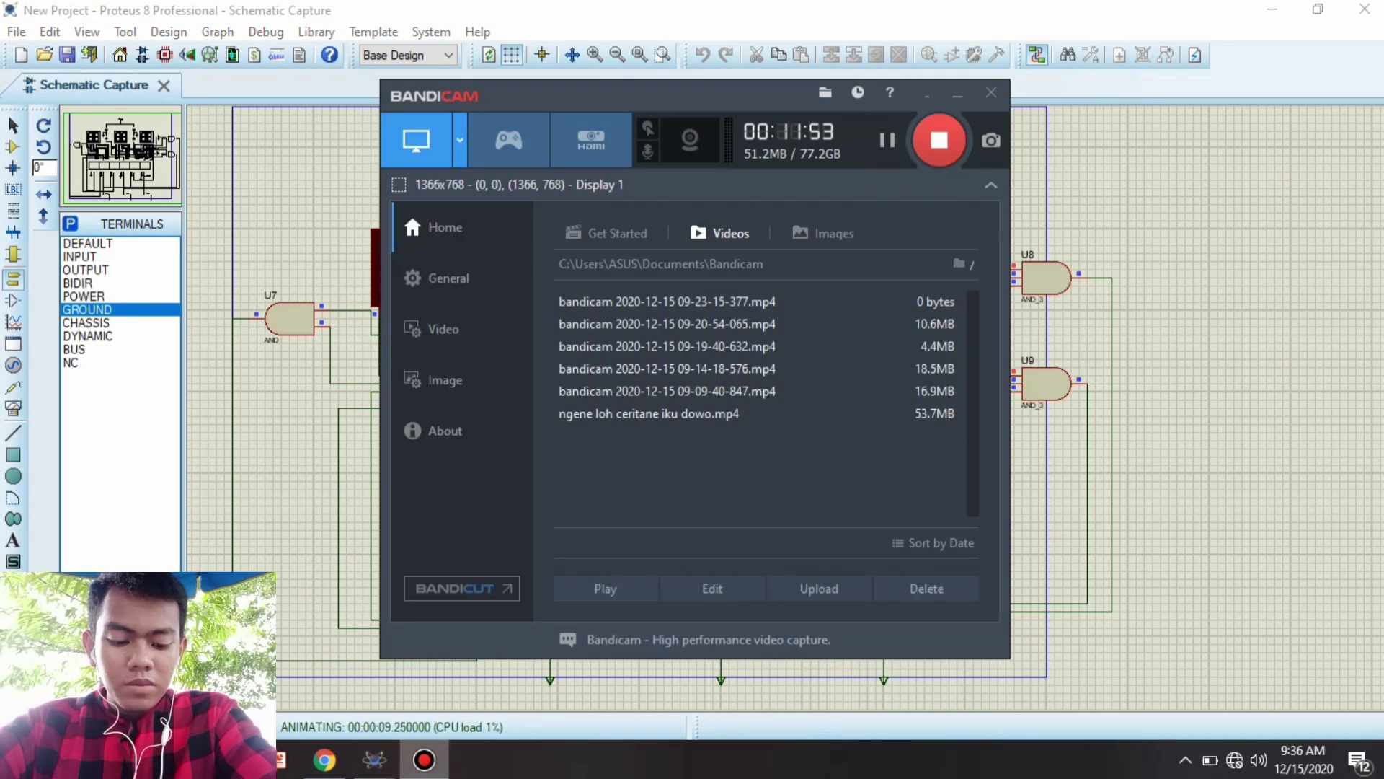
pyautogui.click(423, 759)
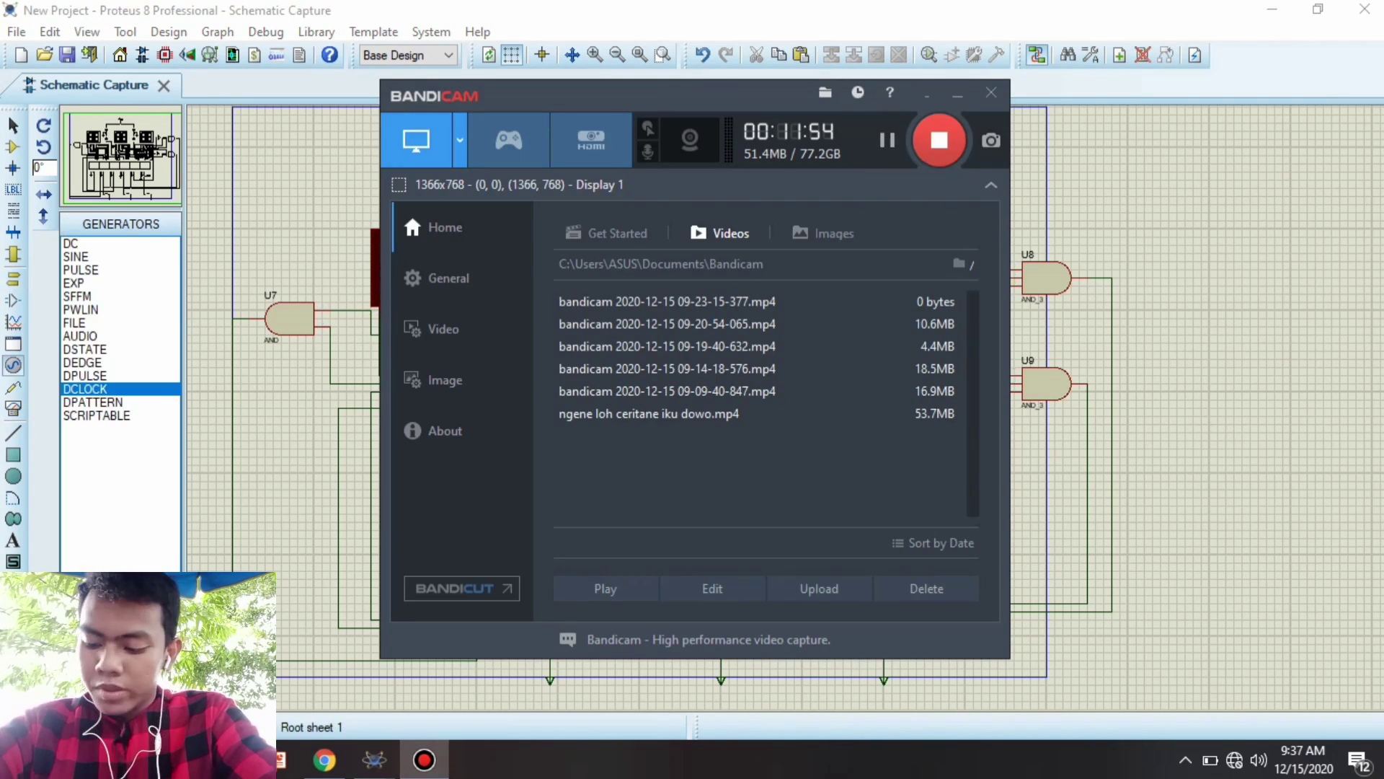
pyautogui.click(957, 94)
# - Rerun the clock simulation, watch the hour, minute and second digits and the separator LEDs, and stop it
pyautogui.click(18, 727)
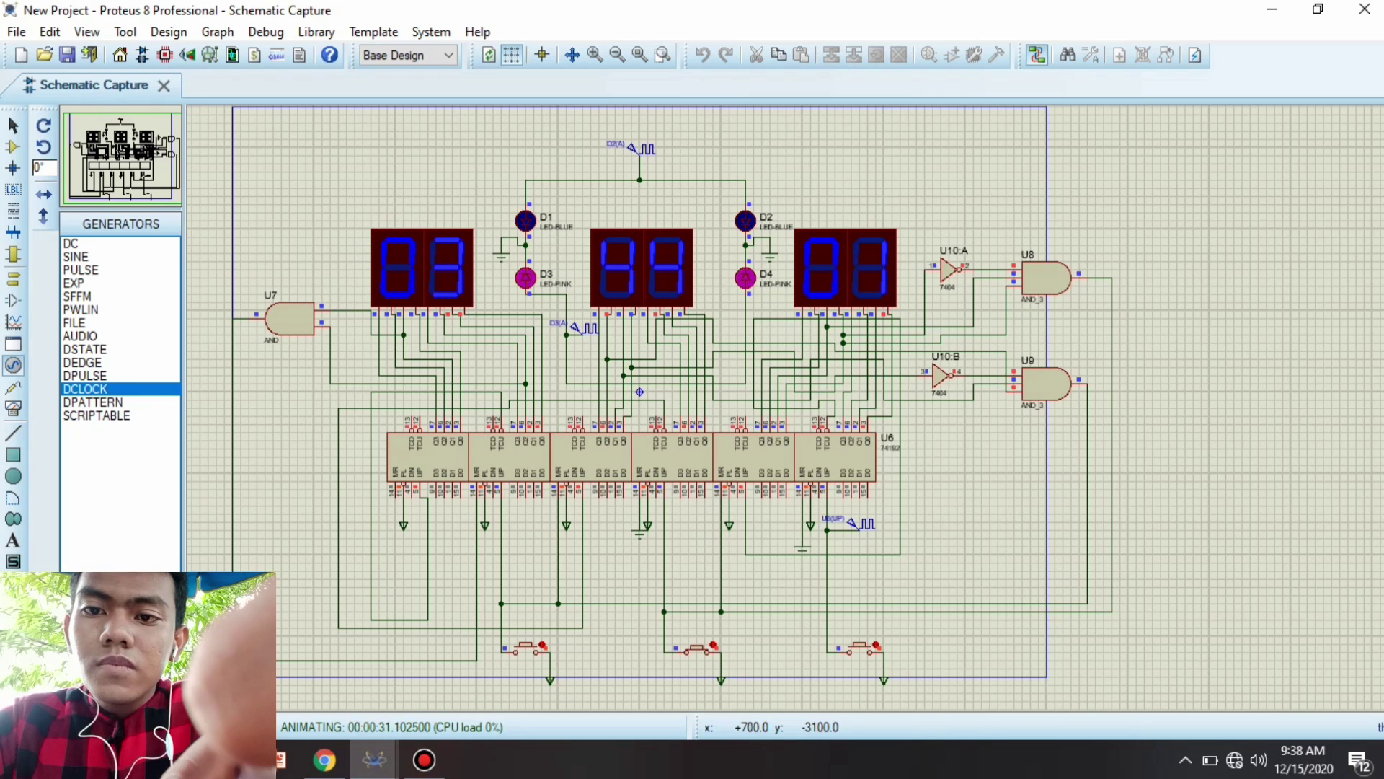
pyautogui.click(640, 391)
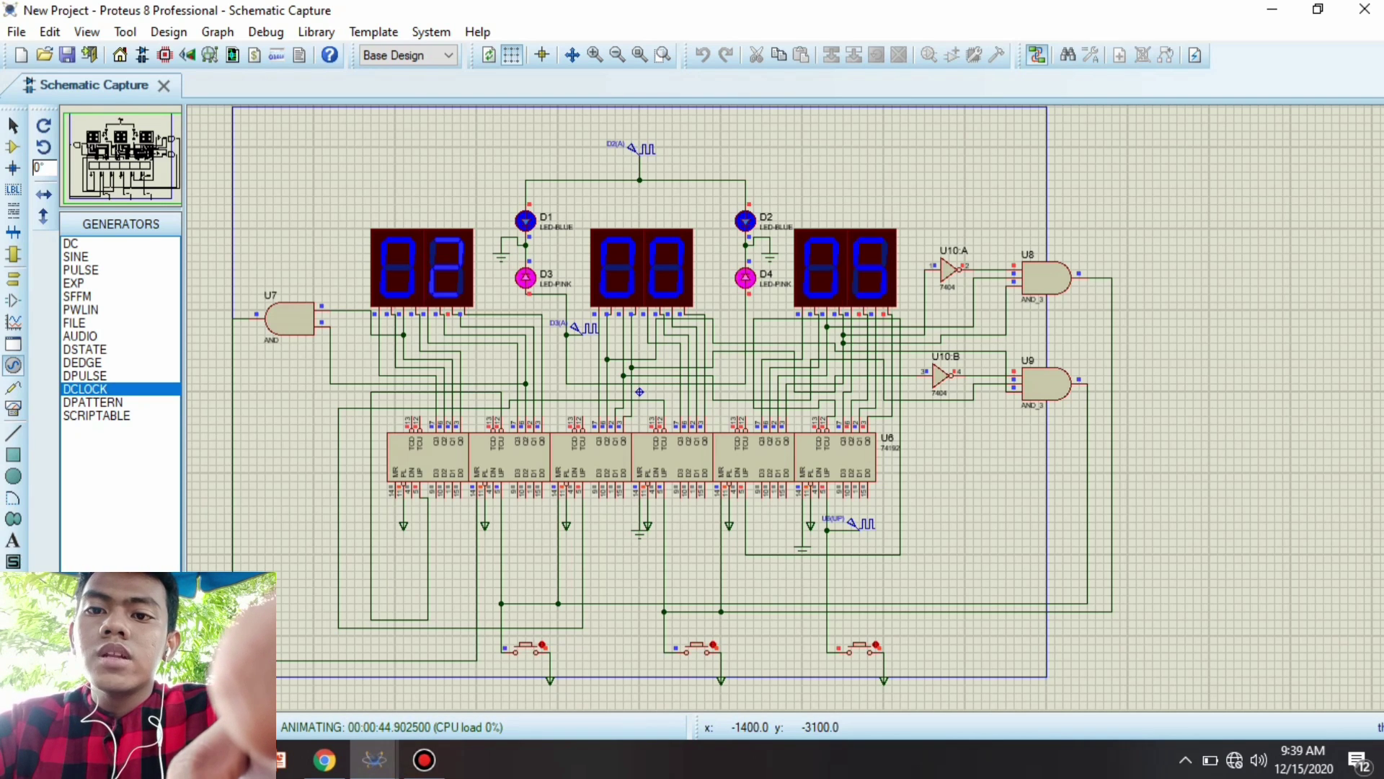
pyautogui.press('shift+Pause')
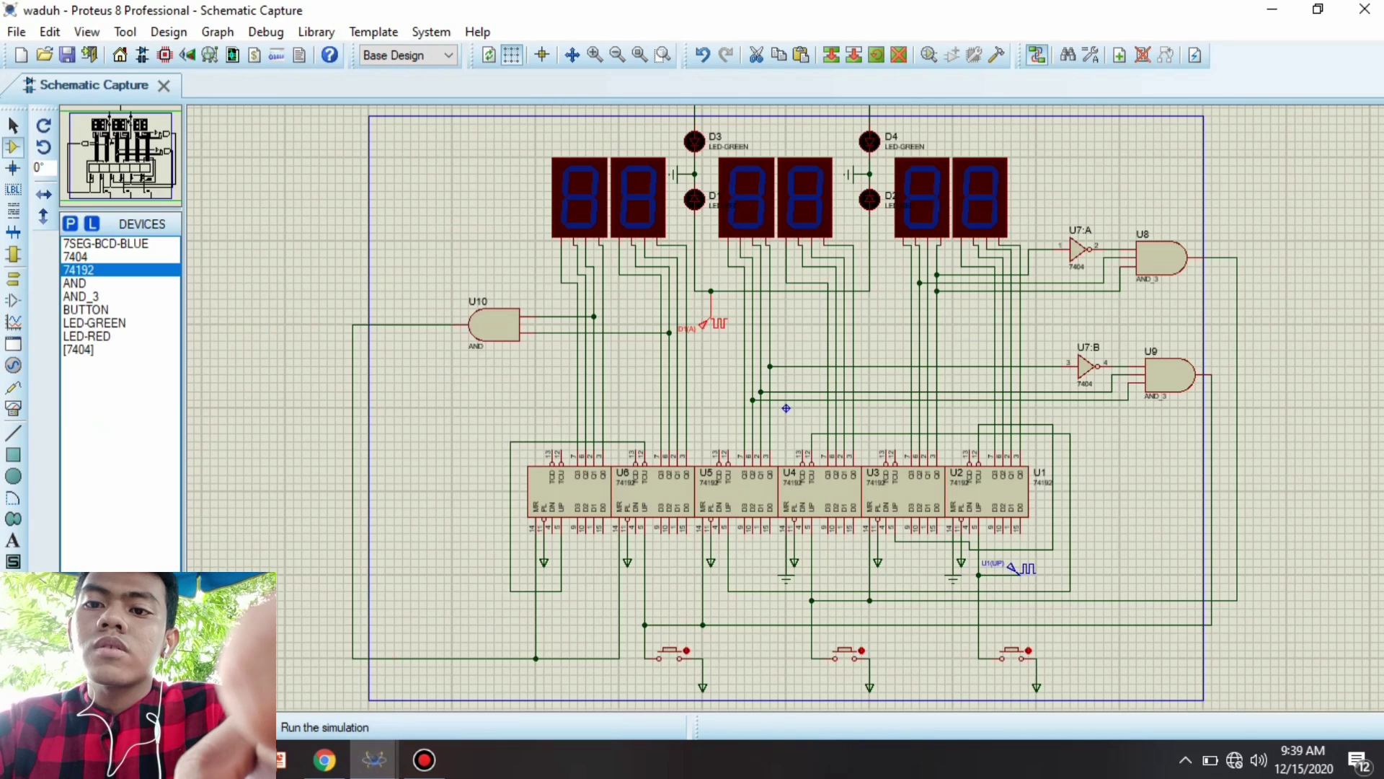
# - Simulate the clock in the "waduh" project, observe its counting digits and green LEDs, and stop the run
pyautogui.click(16, 727)
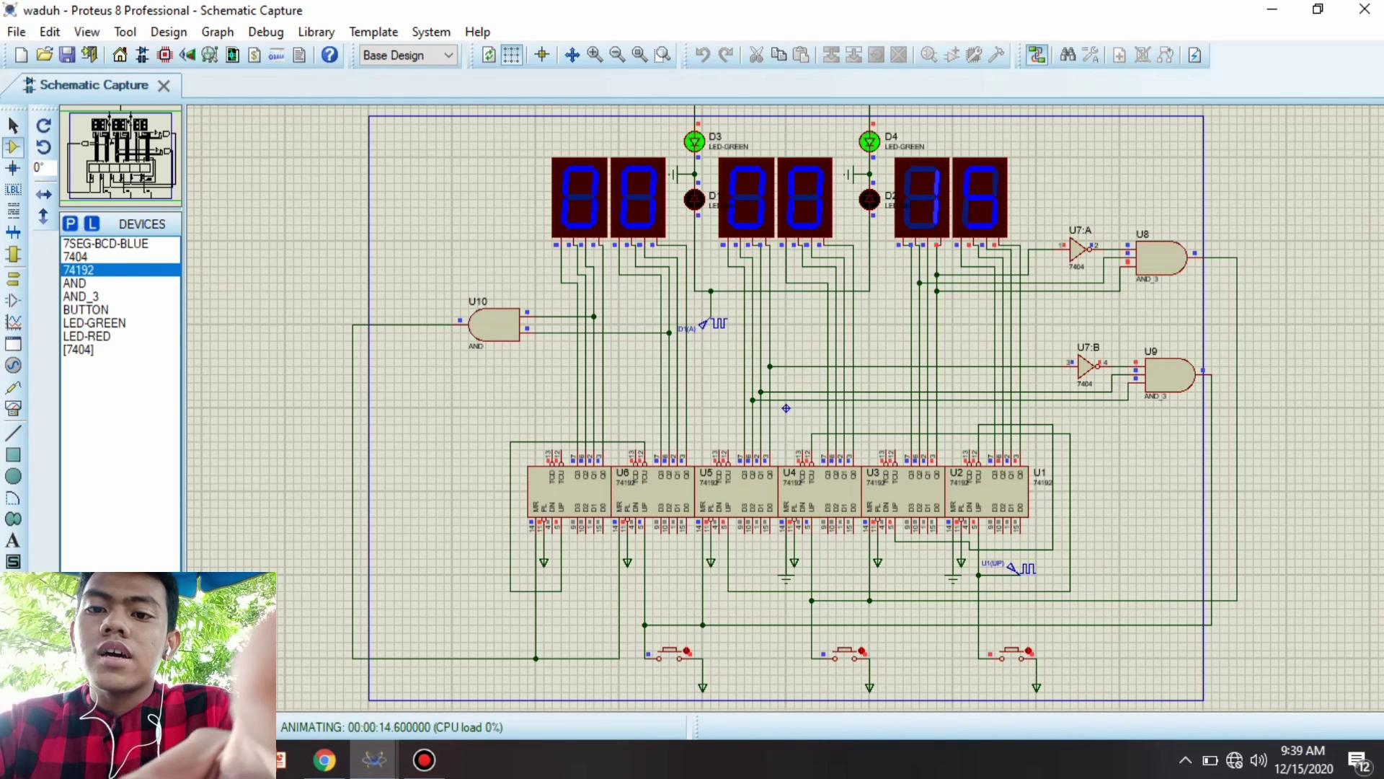
pyautogui.click(101, 726)
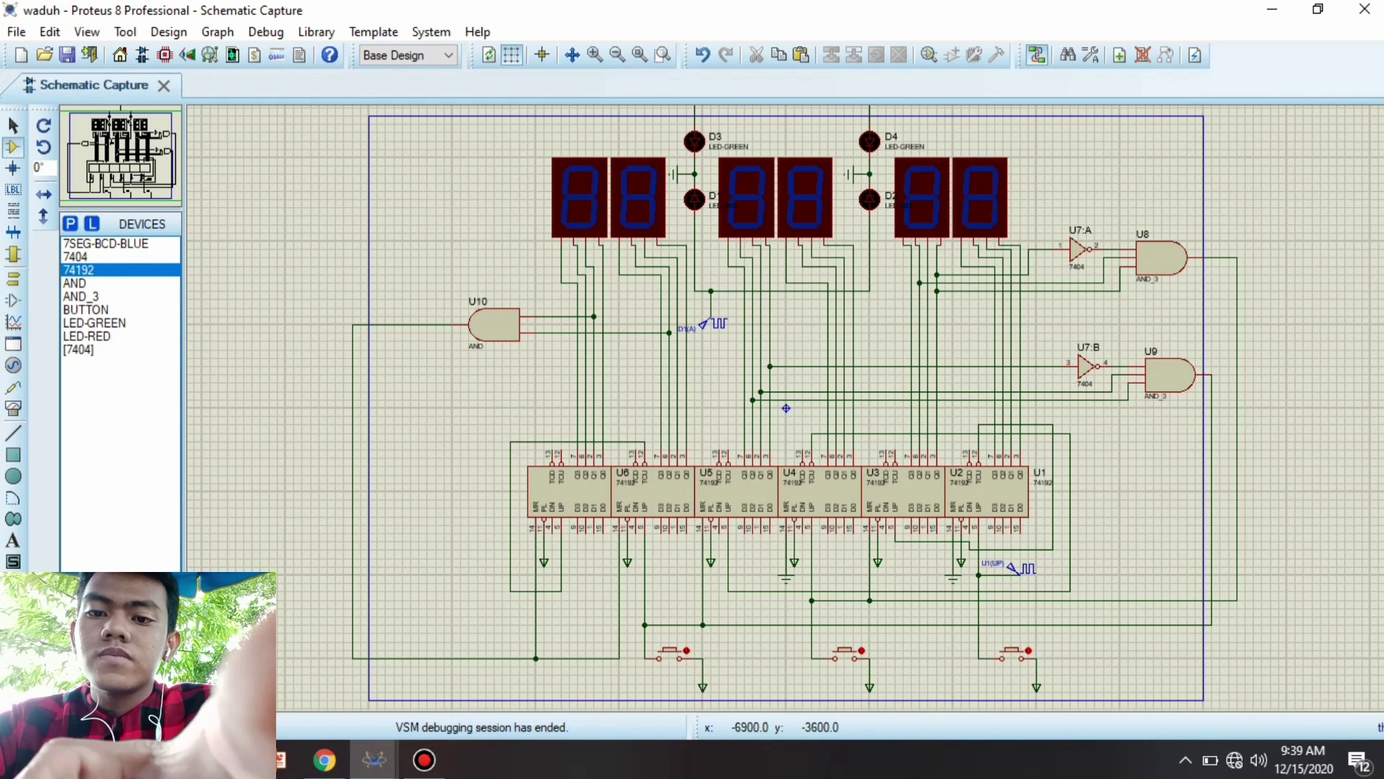